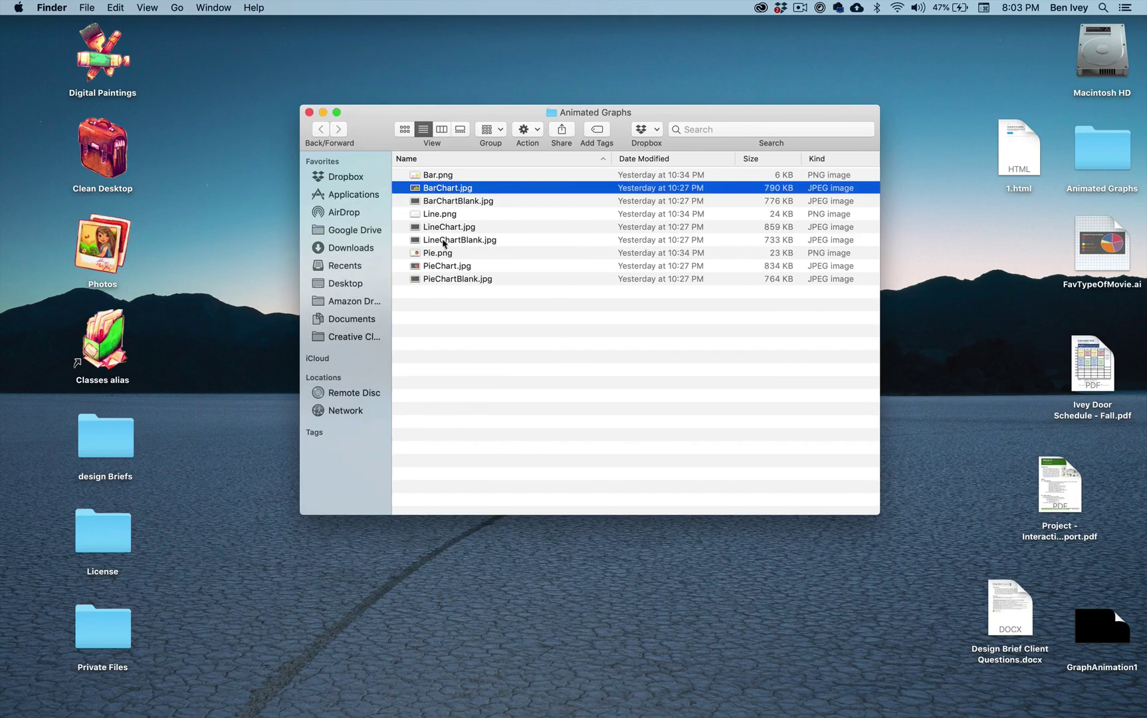
- Preview the completed line and pie charts, LineChart.jpg and PieChart.jpg, in the Animated Graphs folder
{"action": "left_click", "coordinate": [450, 227]}
{"action": "key", "text": "space"}
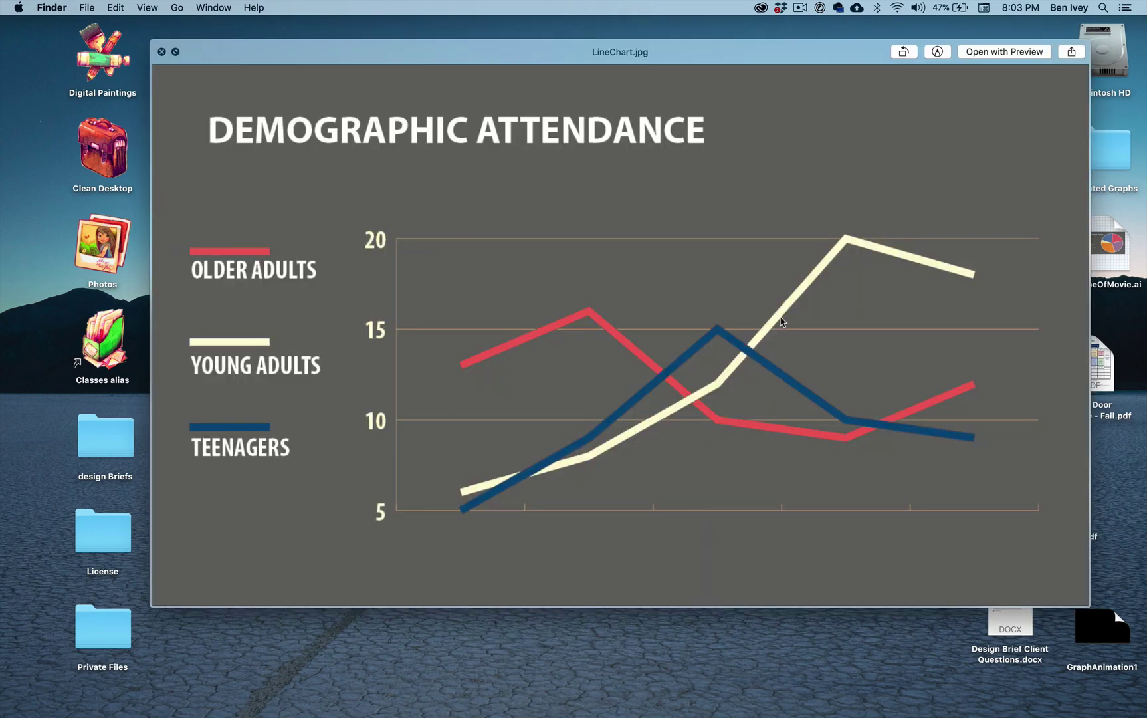
{"action": "key", "text": "space"}
{"action": "left_click", "coordinate": [467, 280]}
{"action": "left_click", "coordinate": [464, 267]}
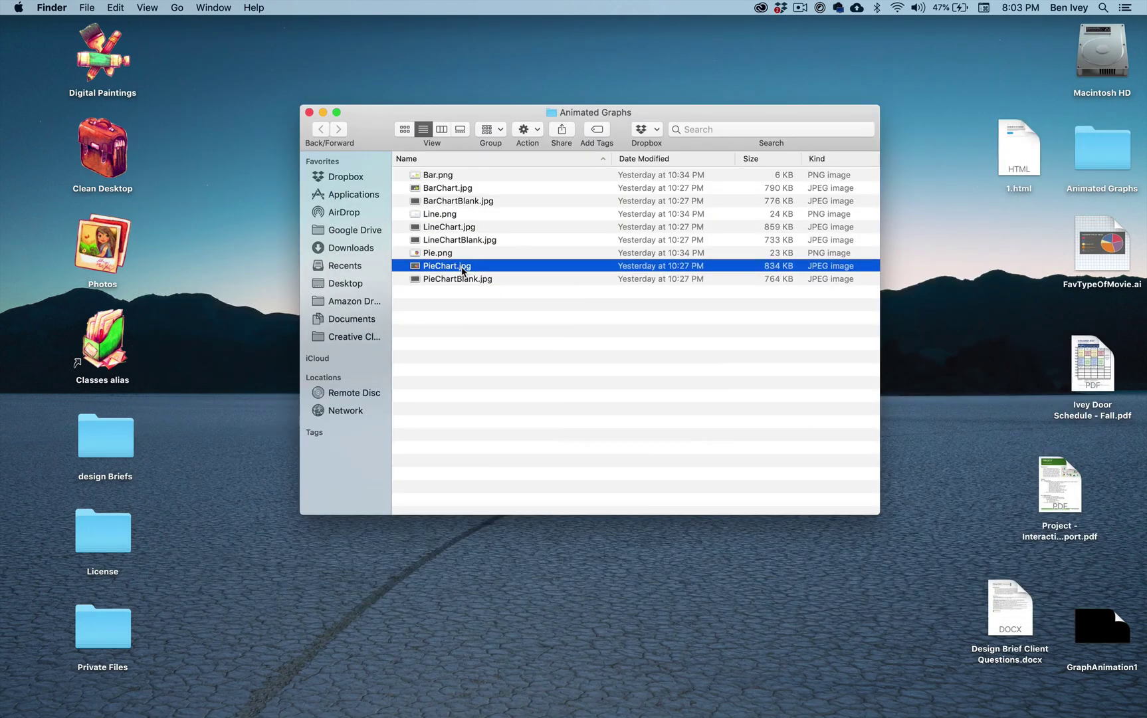
{"action": "key", "text": "space"}
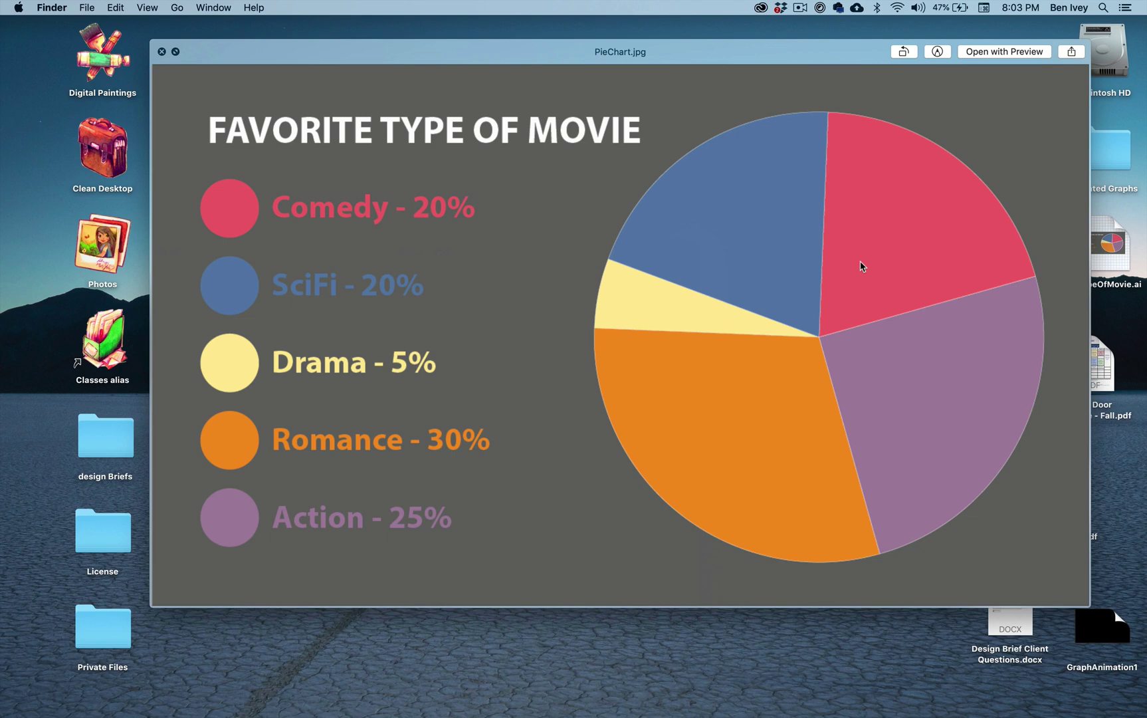
{"action": "key", "text": "space"}
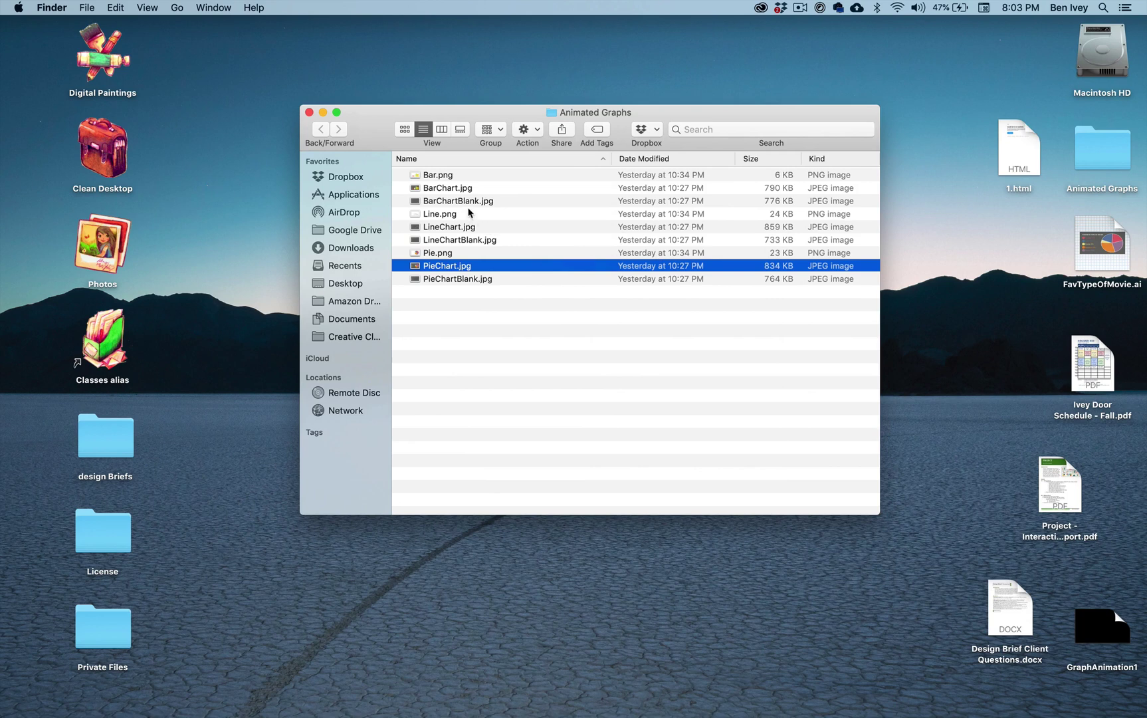
- Preview BarChartBlank.jpg and Bar.png to examine the empty bar chart and its separate bars
{"action": "left_click", "coordinate": [483, 205]}
{"action": "key", "text": "space"}
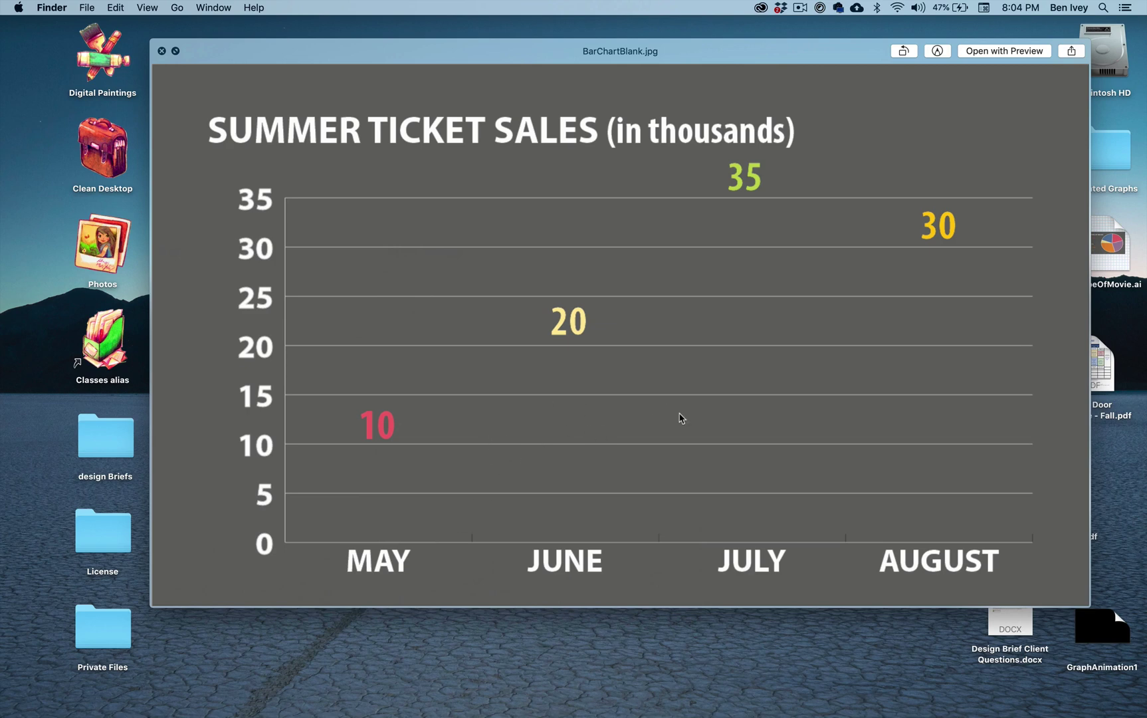
{"action": "key", "text": "space"}
{"action": "left_click", "coordinate": [440, 177]}
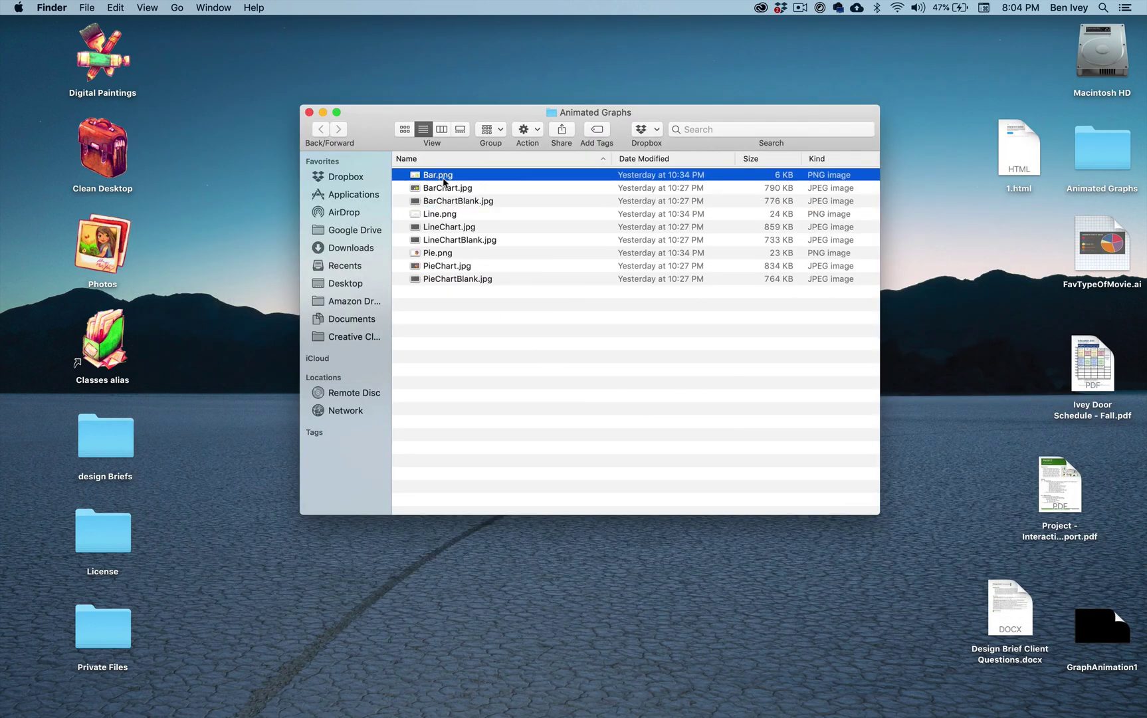
{"action": "key", "text": "space"}
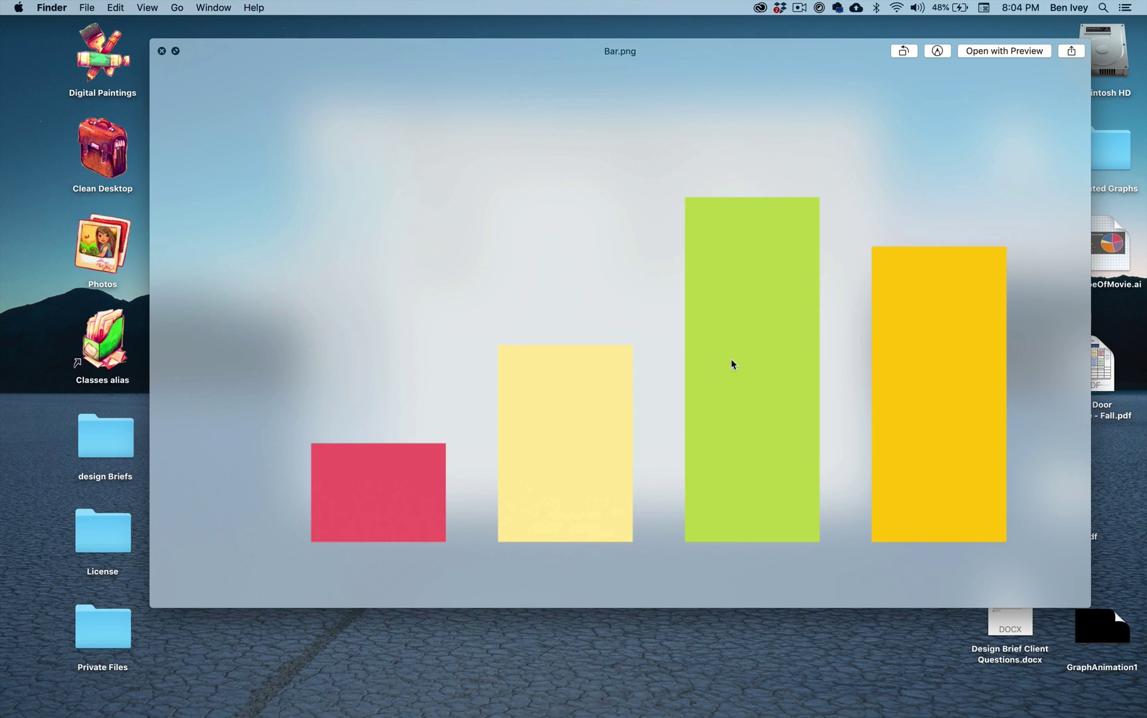
{"action": "key", "text": "space"}
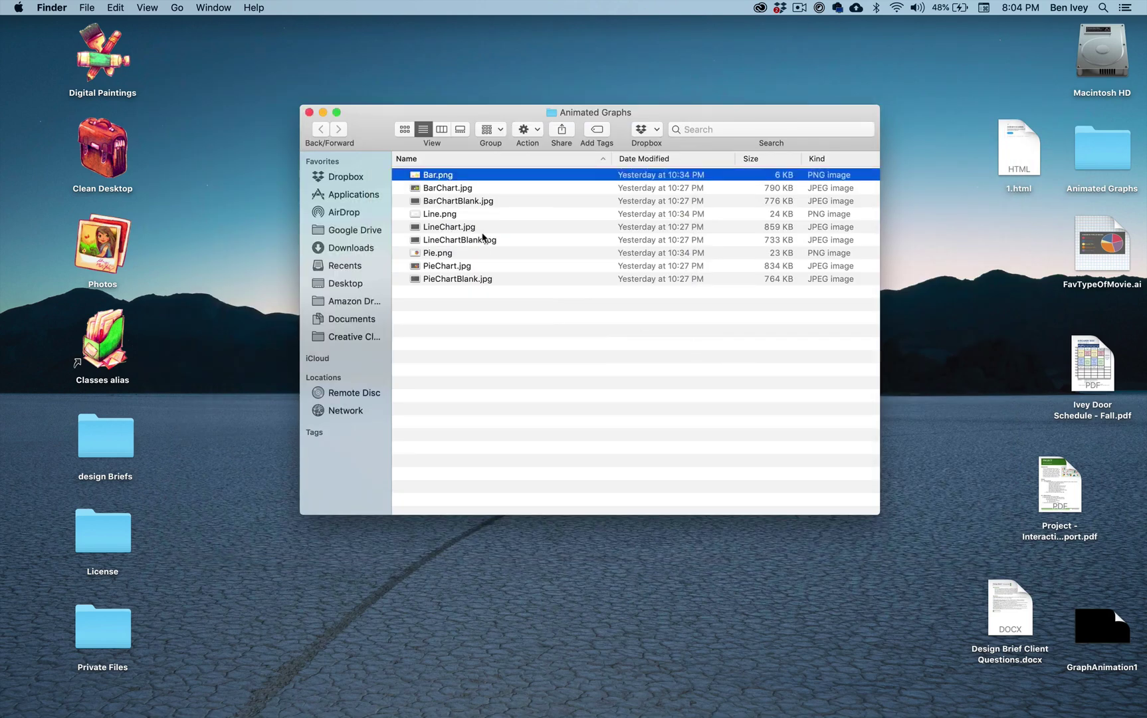
- Preview LineChartBlank.jpg and Line.png to examine the empty line chart and its separate lines
{"action": "left_click", "coordinate": [460, 226]}
{"action": "left_click", "coordinate": [466, 240]}
{"action": "key", "text": "space"}
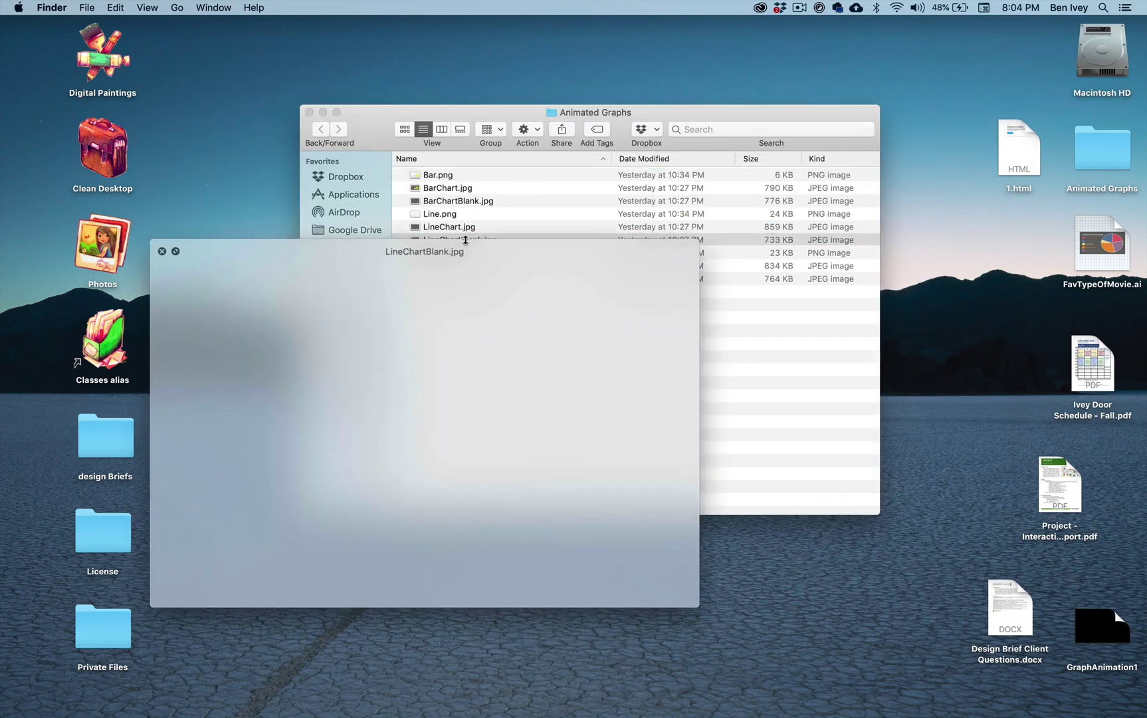
{"action": "key", "text": "space"}
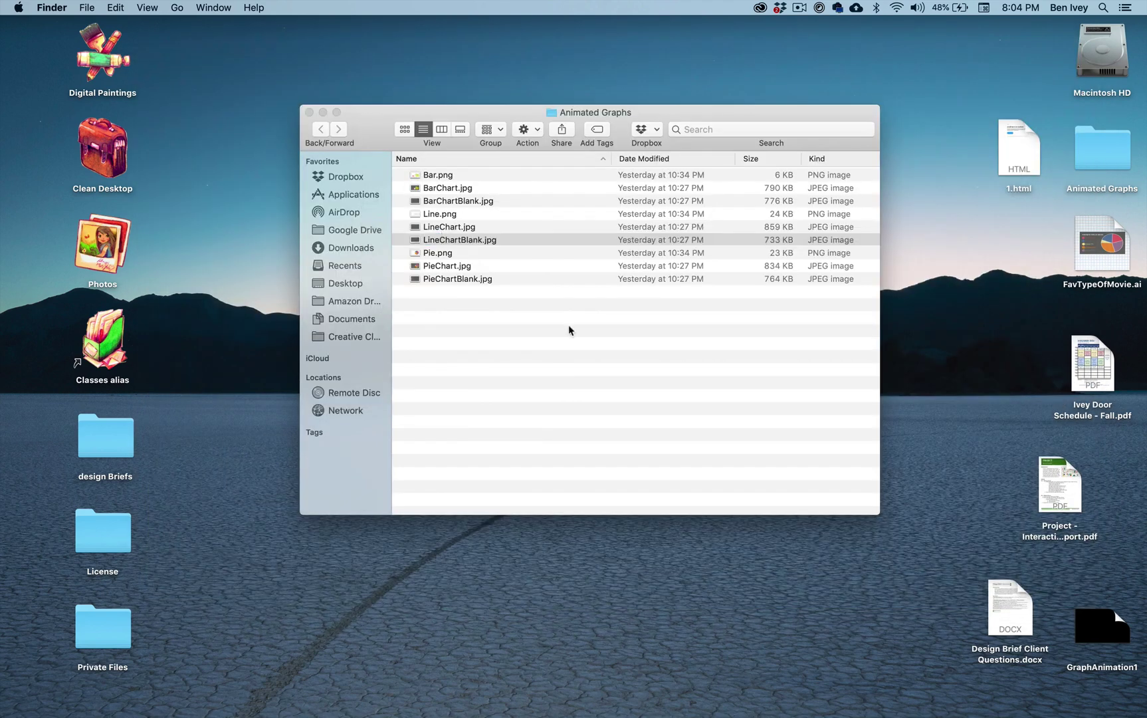
{"action": "left_click", "coordinate": [452, 214]}
{"action": "key", "text": "space"}
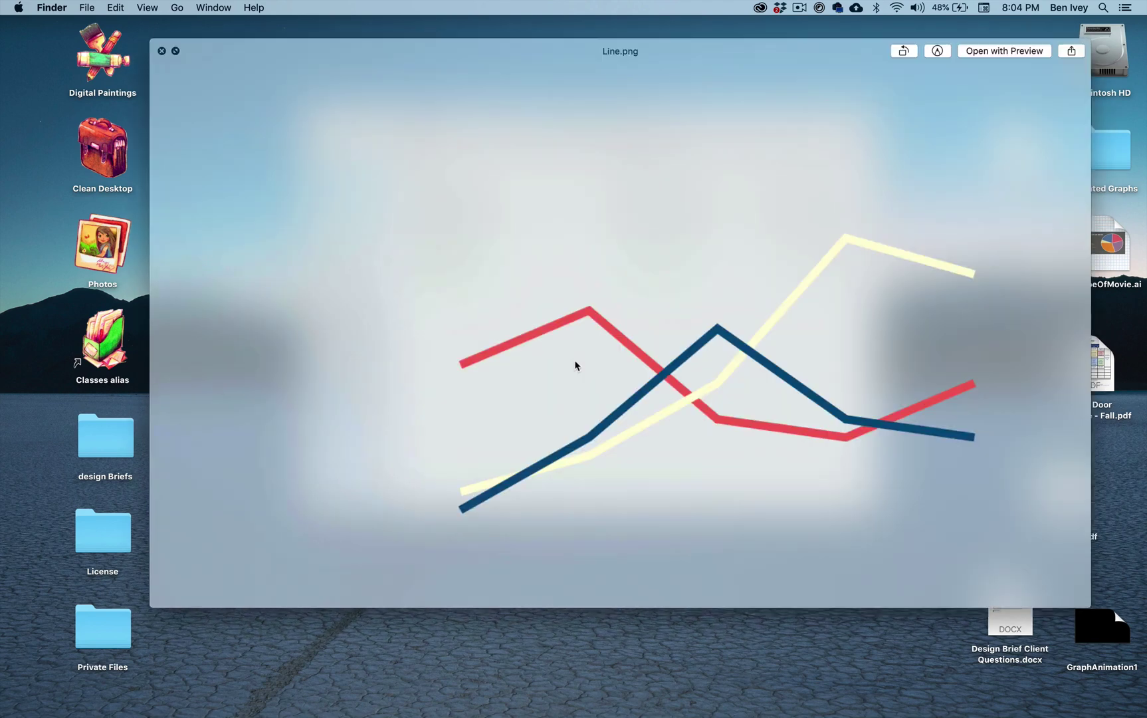
{"action": "key", "text": "space"}
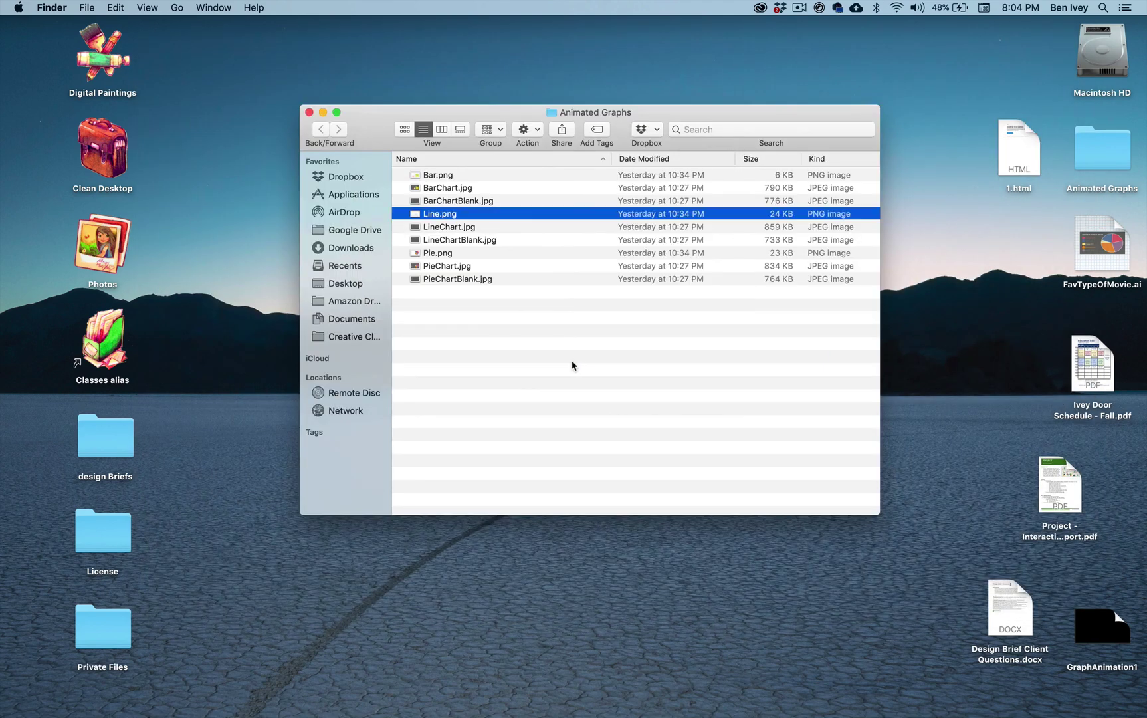
- Preview PieChartBlank.jpg and Pie.png to examine the empty pie chart layout and its separate pie
{"action": "left_click", "coordinate": [450, 268]}
{"action": "left_click", "coordinate": [447, 279]}
{"action": "key", "text": "space"}
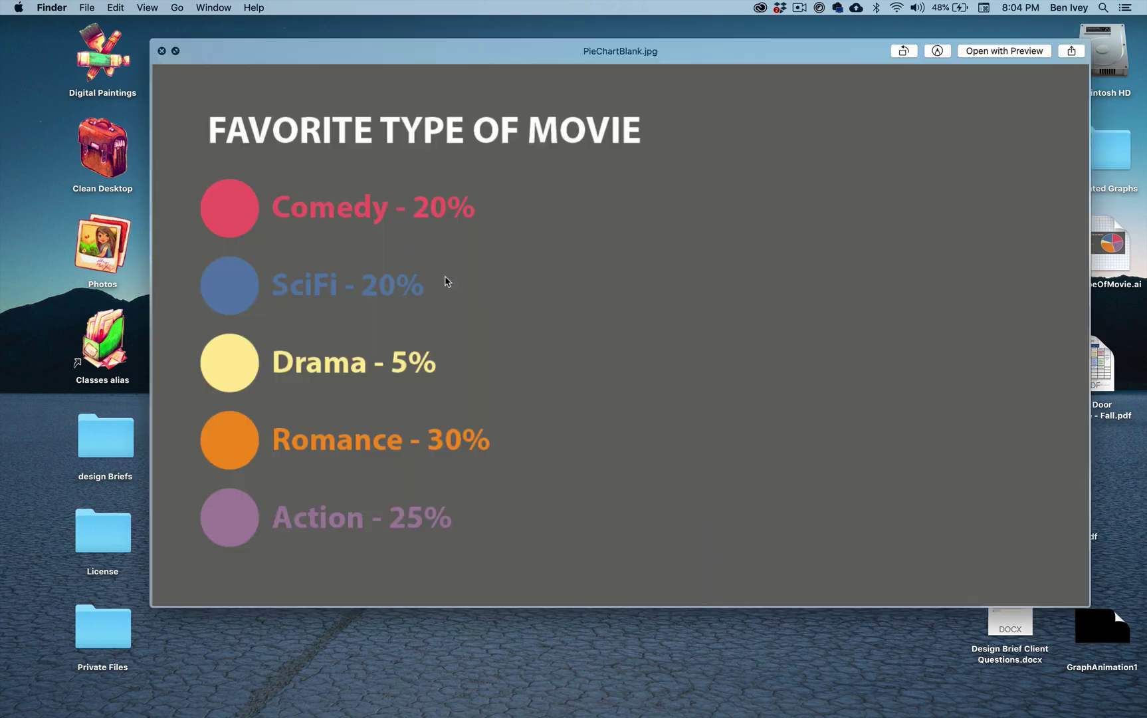
{"action": "key", "text": "space"}
{"action": "left_click", "coordinate": [428, 259]}
{"action": "key", "text": "space"}
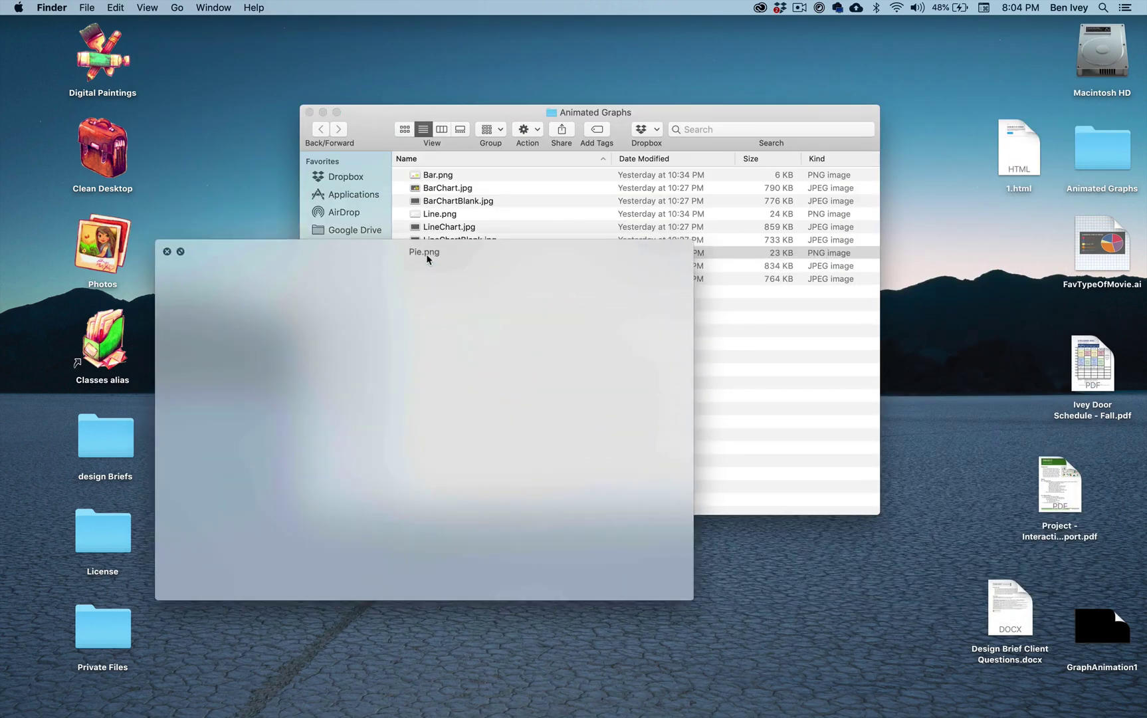
{"action": "key", "text": "space"}
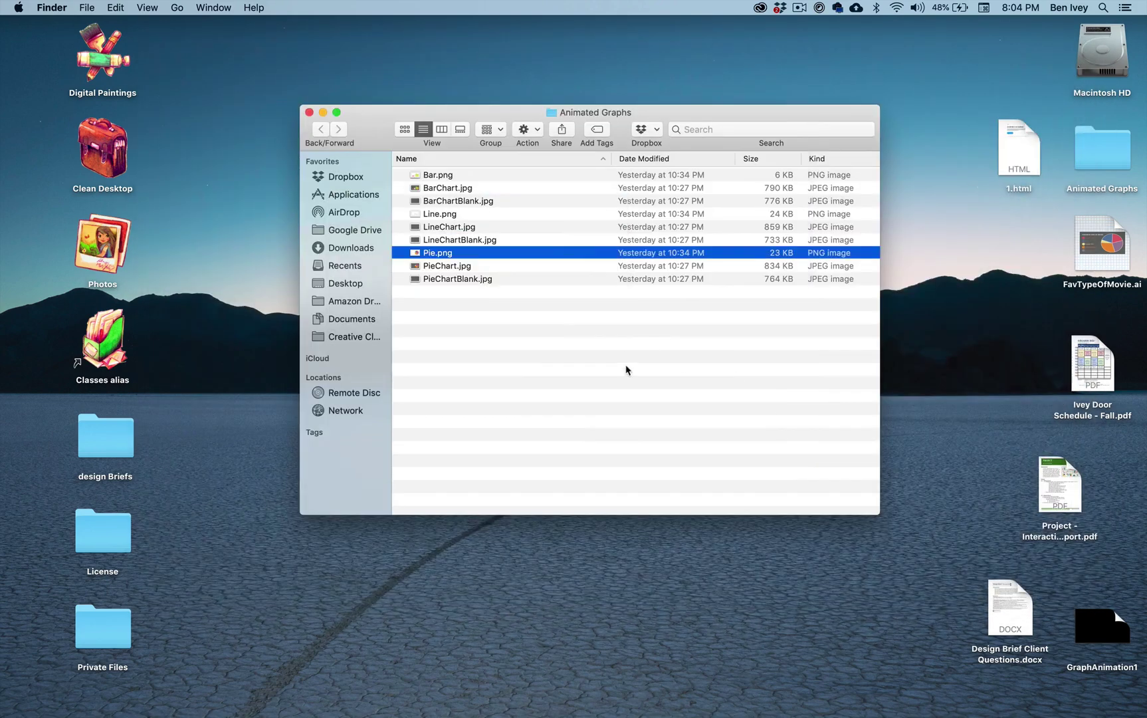
{"action": "left_click", "coordinate": [623, 375]}
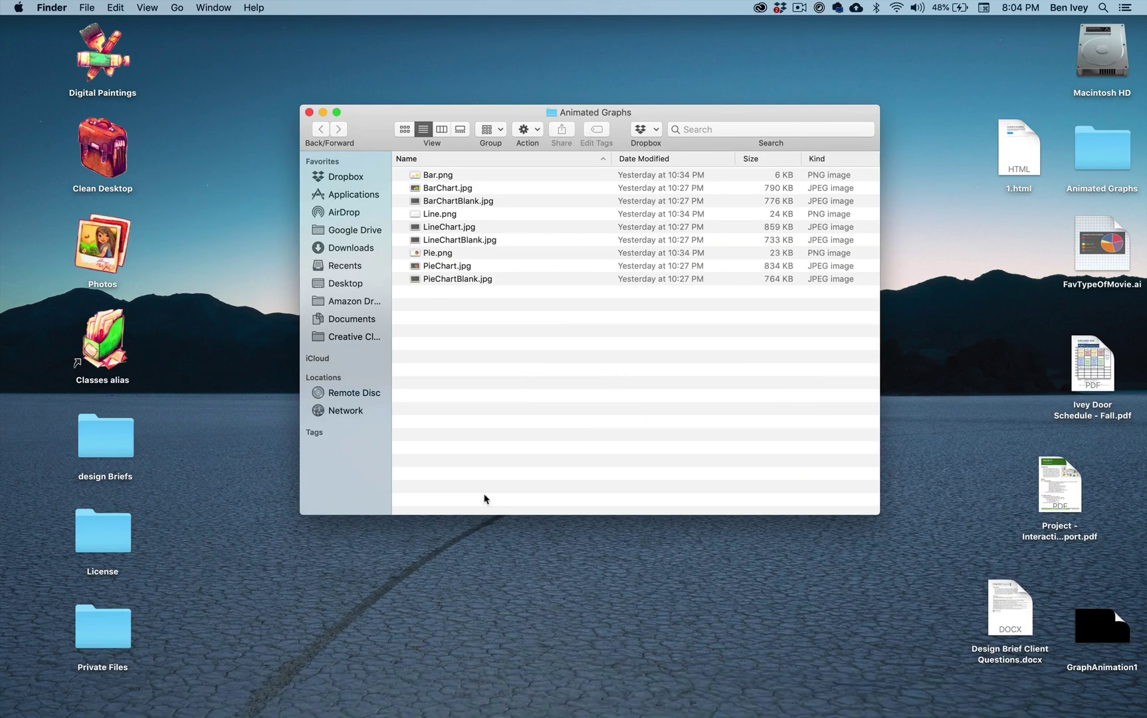
- Switch to Adobe Animate and create a 1370 × 790 pixel ActionScript 3.0 document at 30 fps
{"action": "mouse_move", "coordinate": [536, 711]}
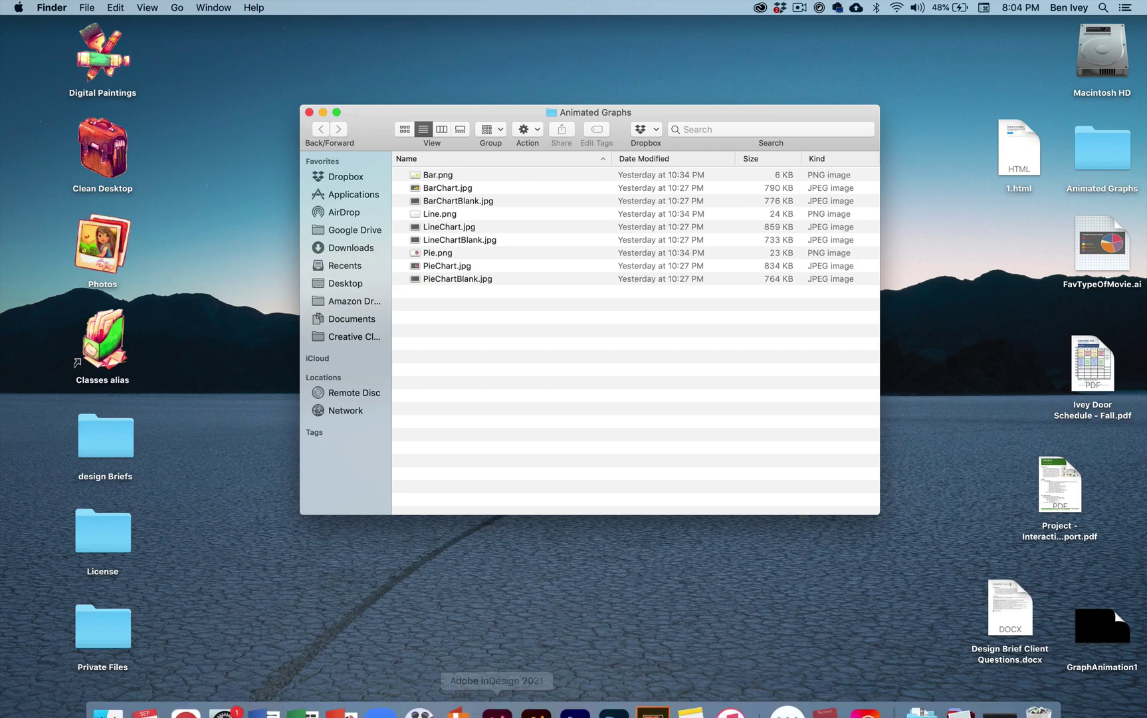
{"action": "left_click", "coordinate": [577, 709]}
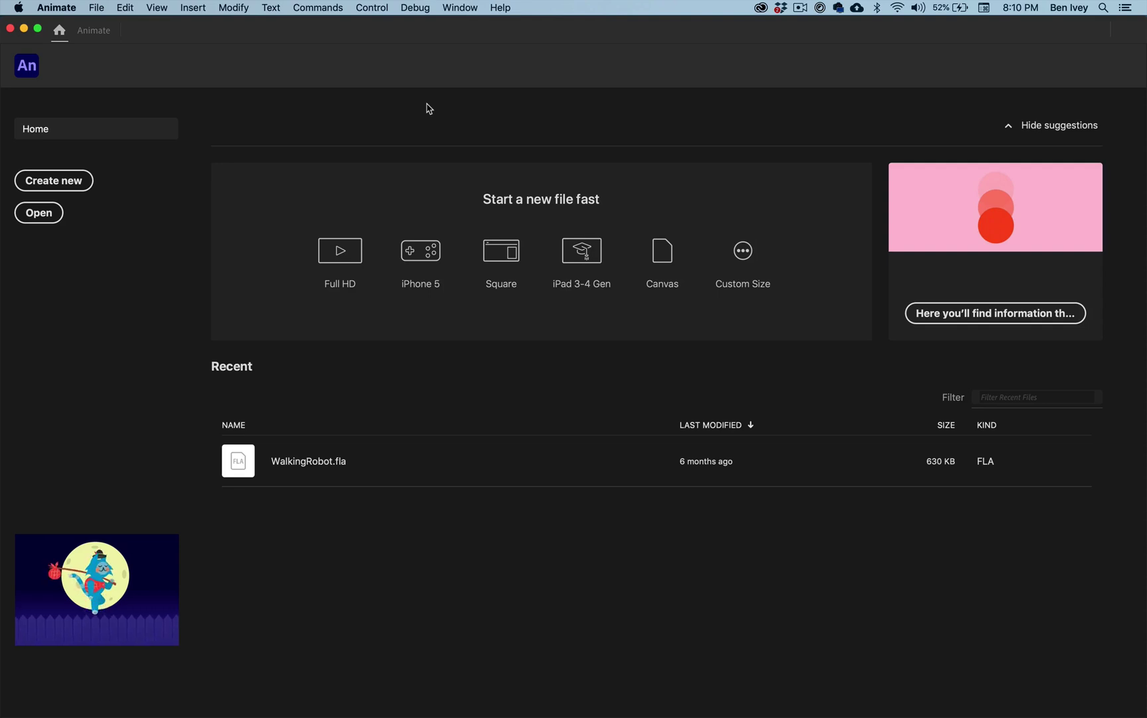
{"action": "left_click", "coordinate": [42, 186]}
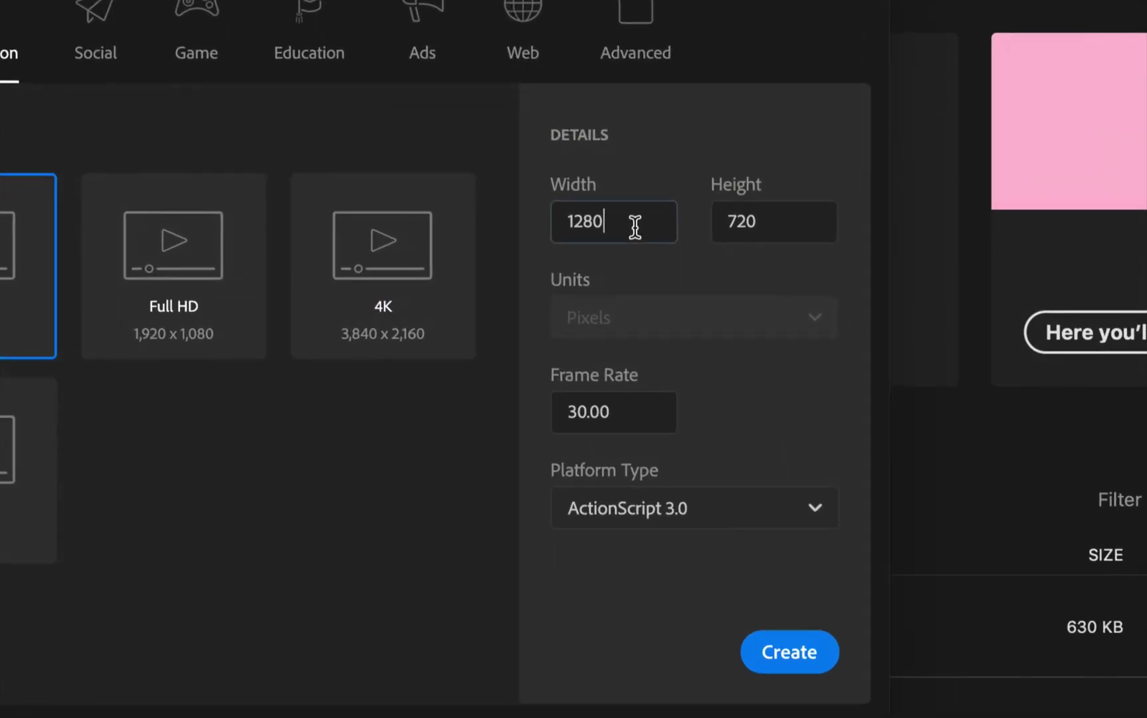
{"action": "double_click", "coordinate": [634, 224]}
{"action": "type", "text": "1370"}
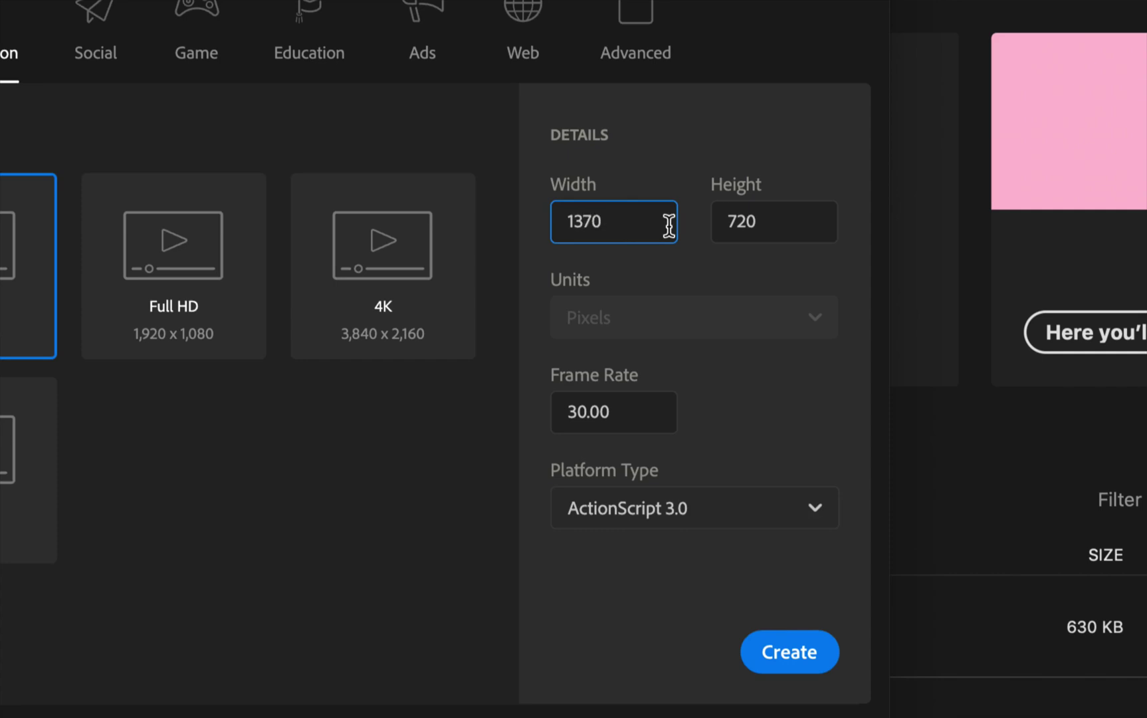
{"action": "double_click", "coordinate": [765, 225]}
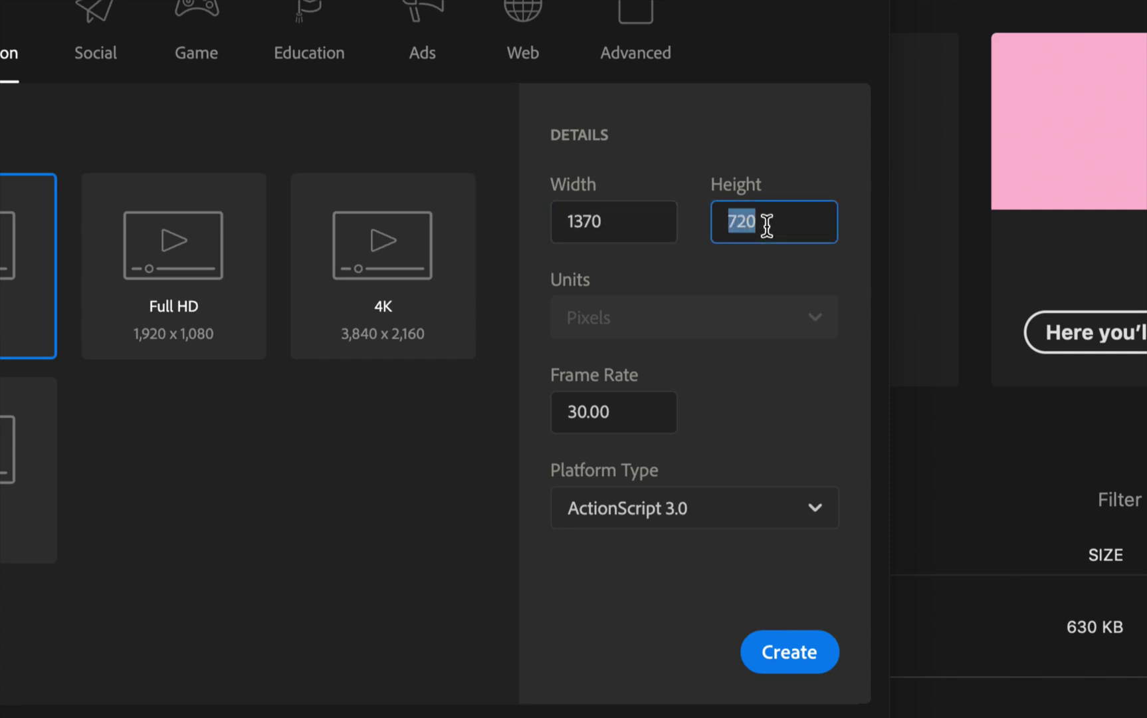
{"action": "type", "text": "790"}
{"action": "left_click", "coordinate": [634, 409]}
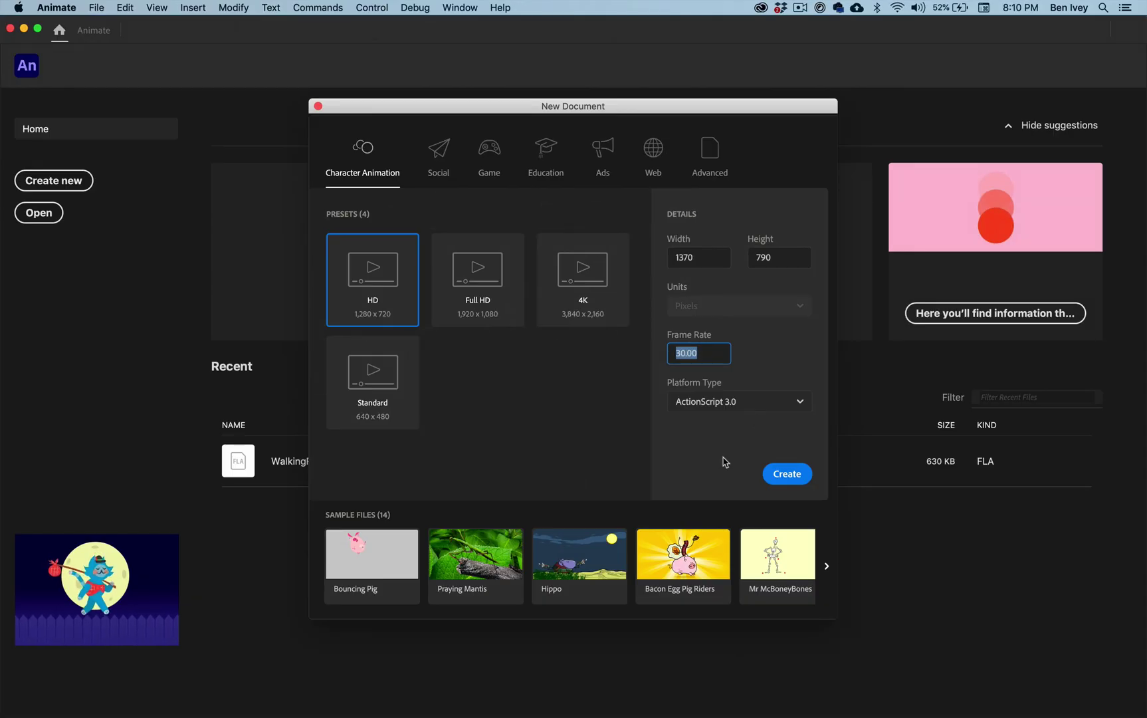
{"action": "left_click", "coordinate": [782, 472]}
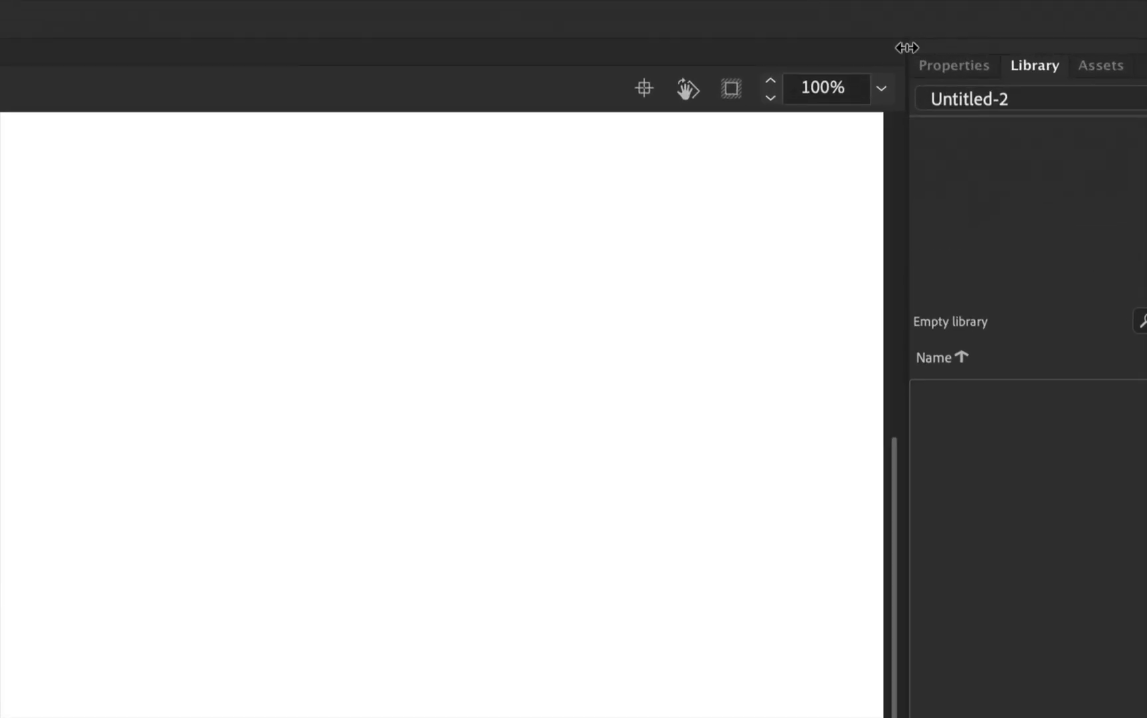
- Rename the document's only layer, Layer_1, as Background
{"action": "left_click", "coordinate": [880, 89]}
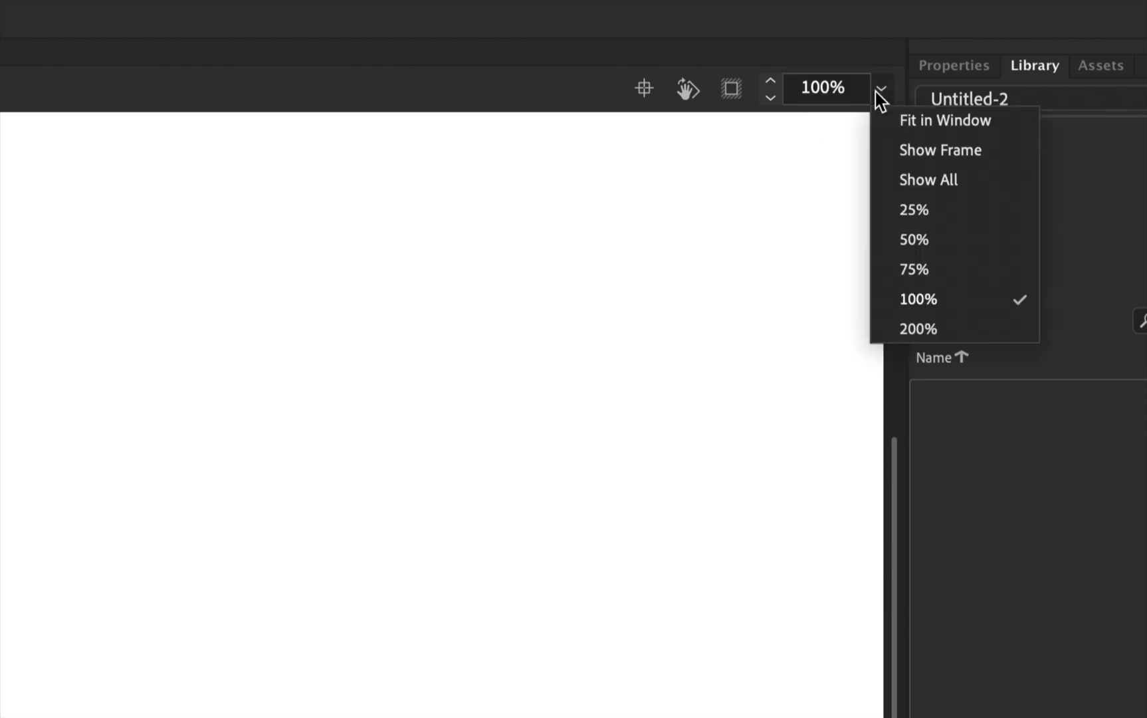
{"action": "left_click", "coordinate": [982, 154]}
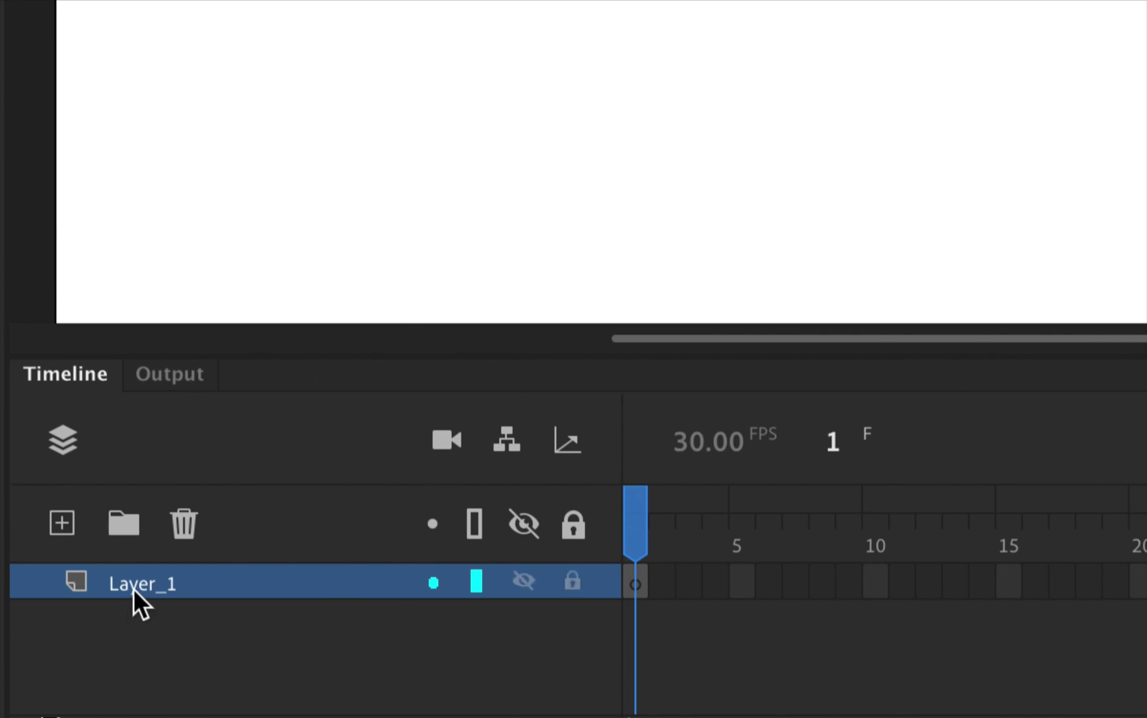
{"action": "double_click", "coordinate": [131, 584]}
{"action": "type", "text": "Background"}
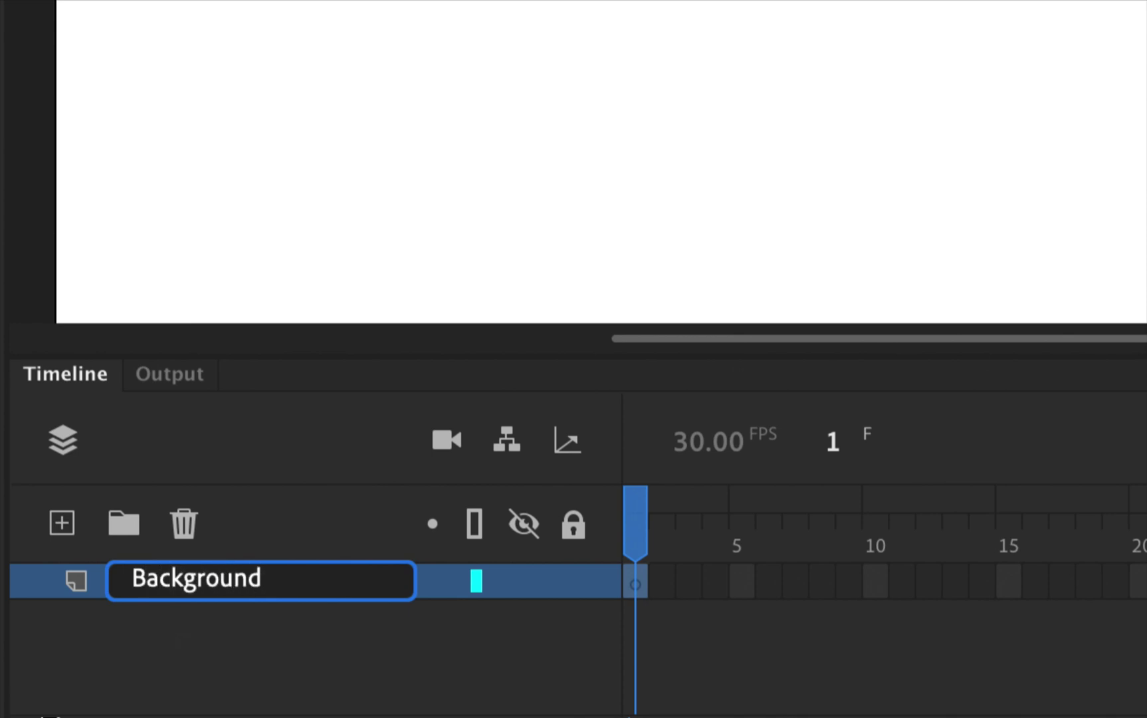
{"action": "key", "text": "Return"}
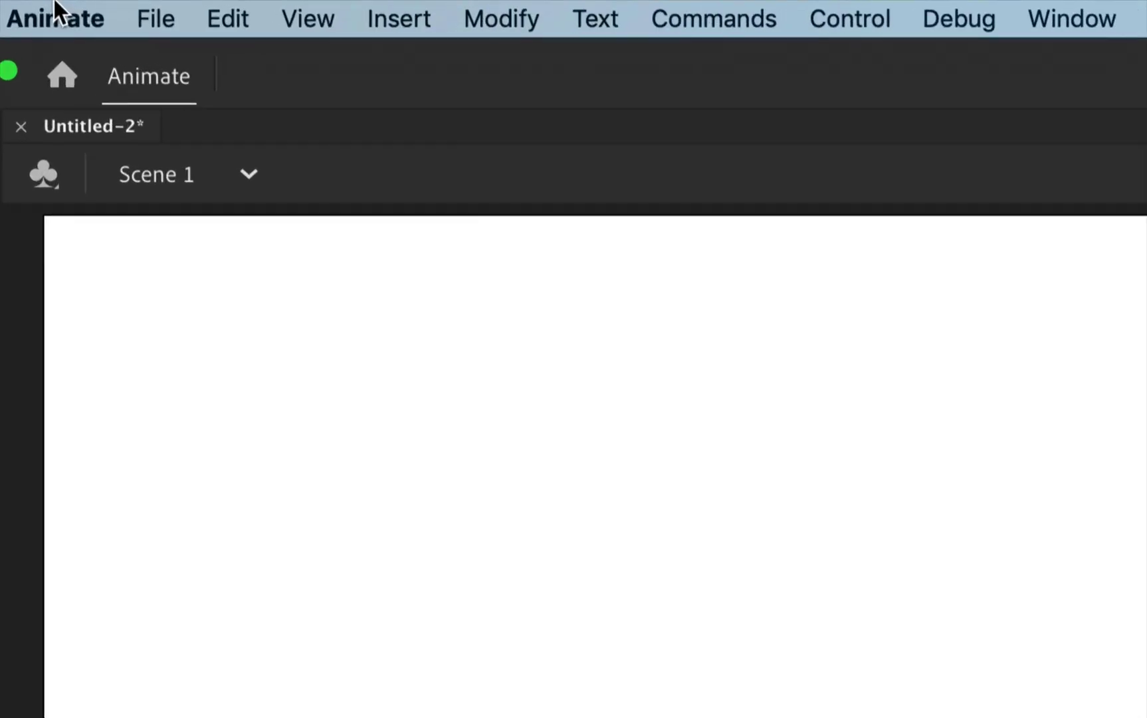
- Import BarChartBlank.jpg from the Animated Graphs folder to the stage on the Background layer
{"action": "left_click", "coordinate": [56, 13]}
{"action": "mouse_move", "coordinate": [133, 9]}
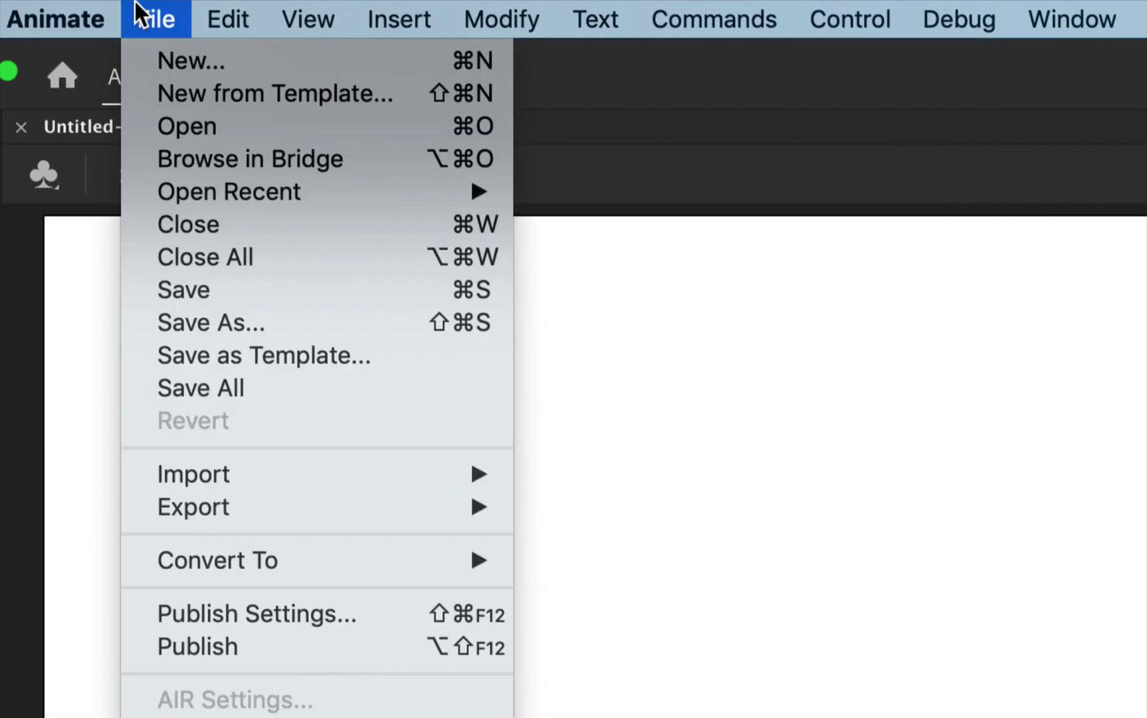
{"action": "mouse_move", "coordinate": [209, 471]}
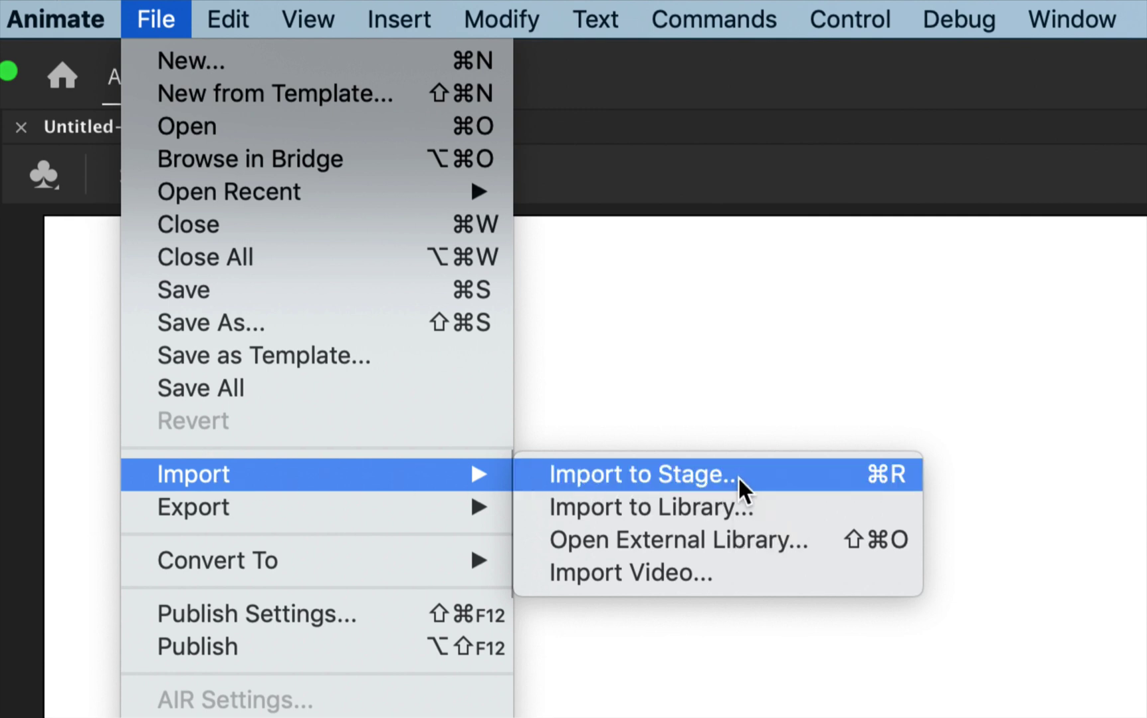
{"action": "left_click", "coordinate": [701, 477]}
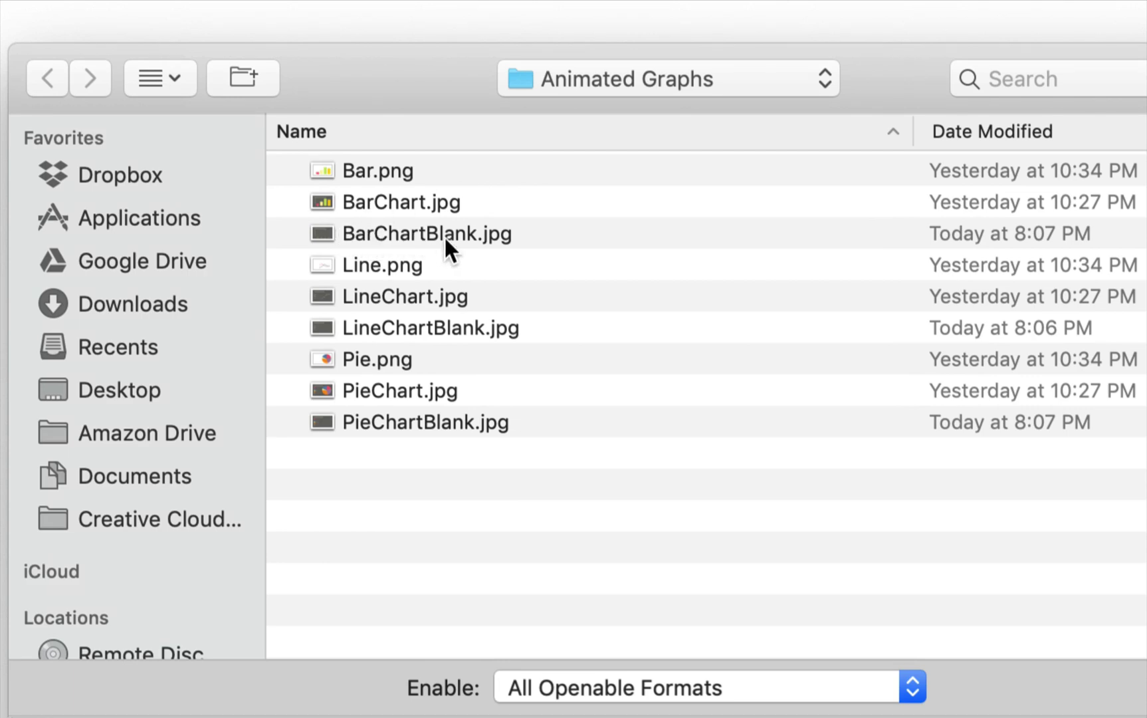
{"action": "left_click", "coordinate": [433, 245]}
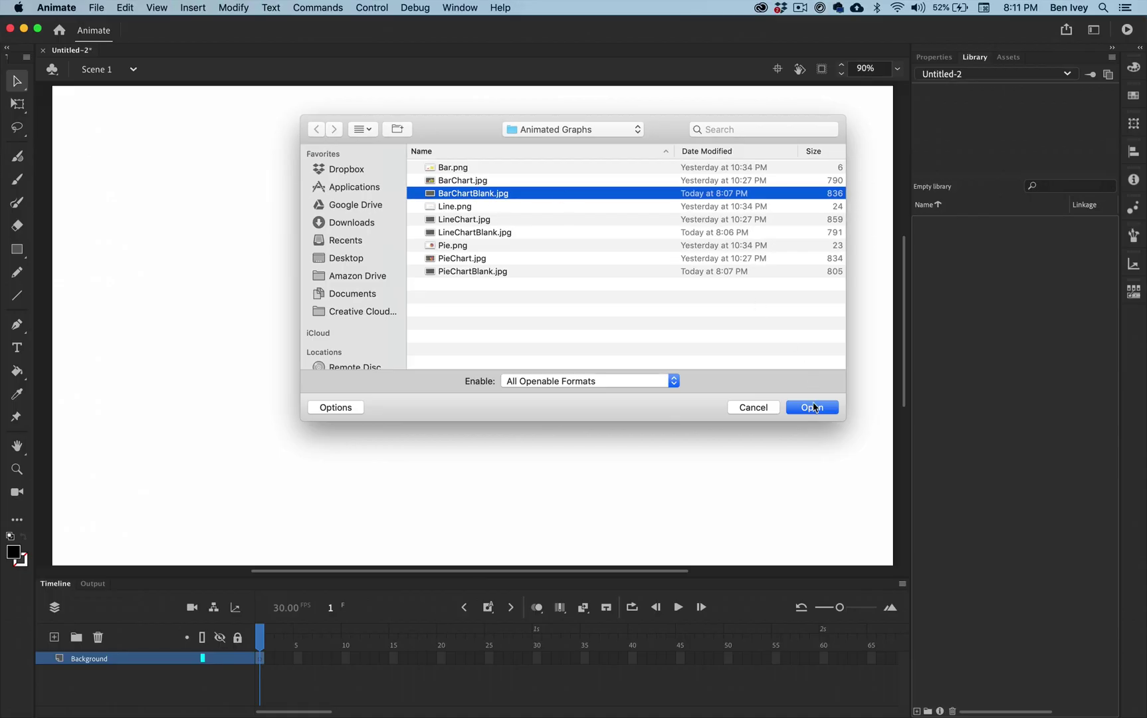
{"action": "left_click", "coordinate": [813, 406]}
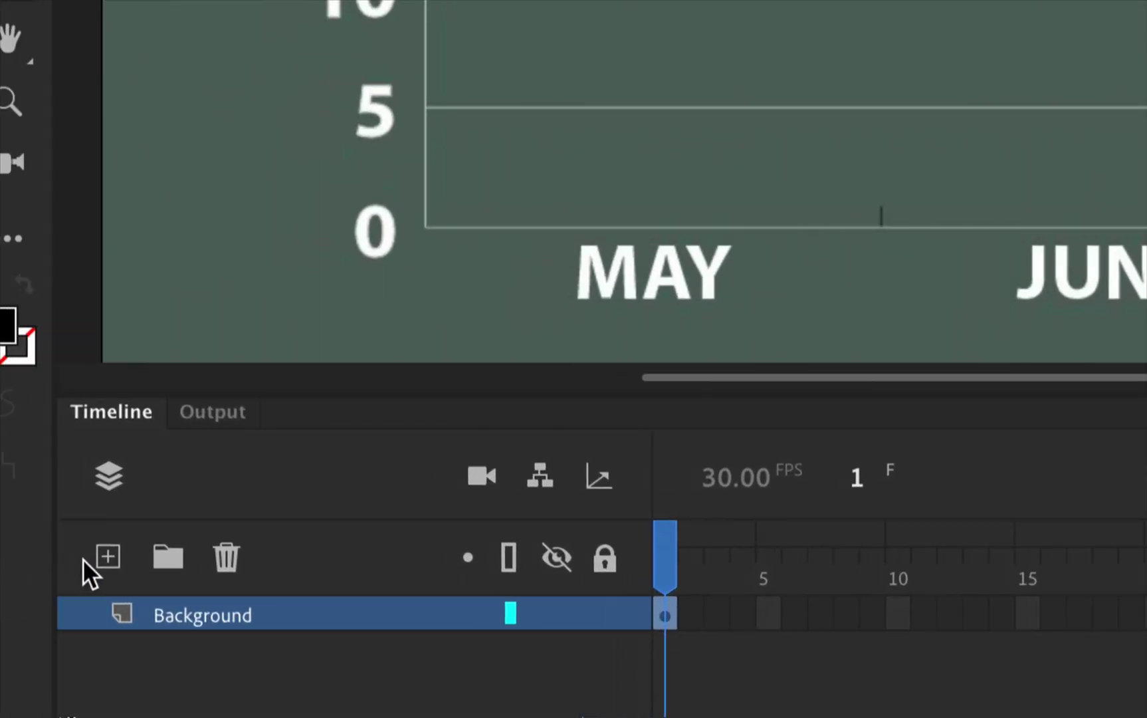
- Add a new layer above Background and name it Template
{"action": "left_click", "coordinate": [107, 558]}
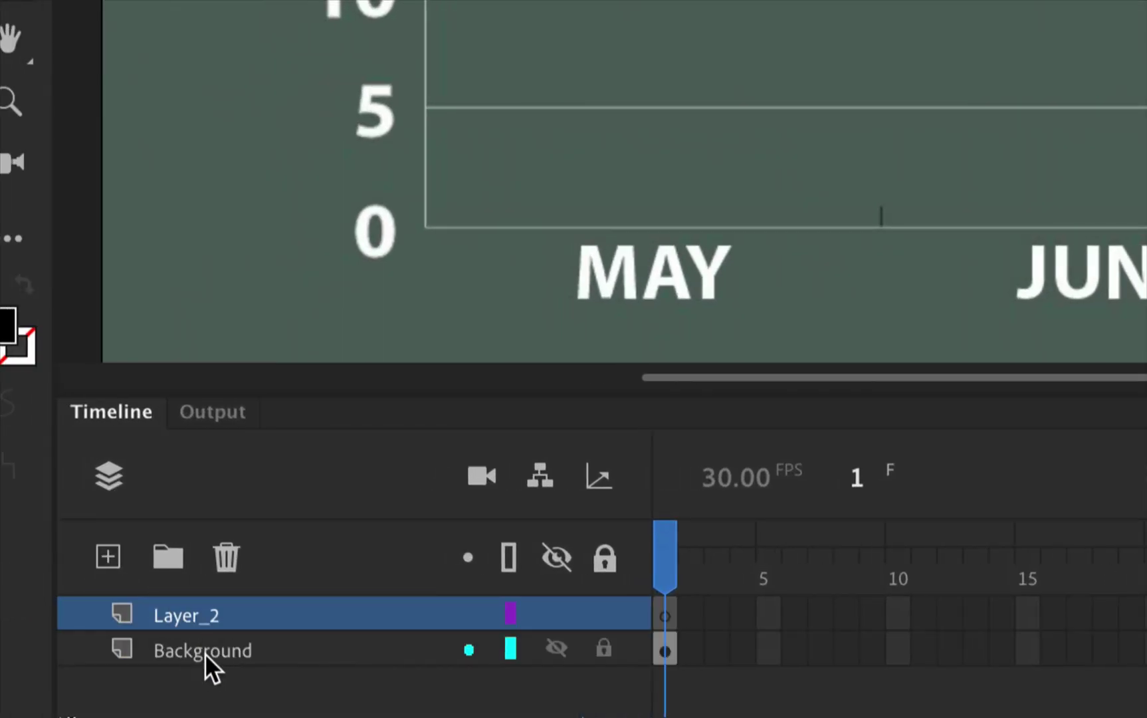
{"action": "double_click", "coordinate": [188, 618]}
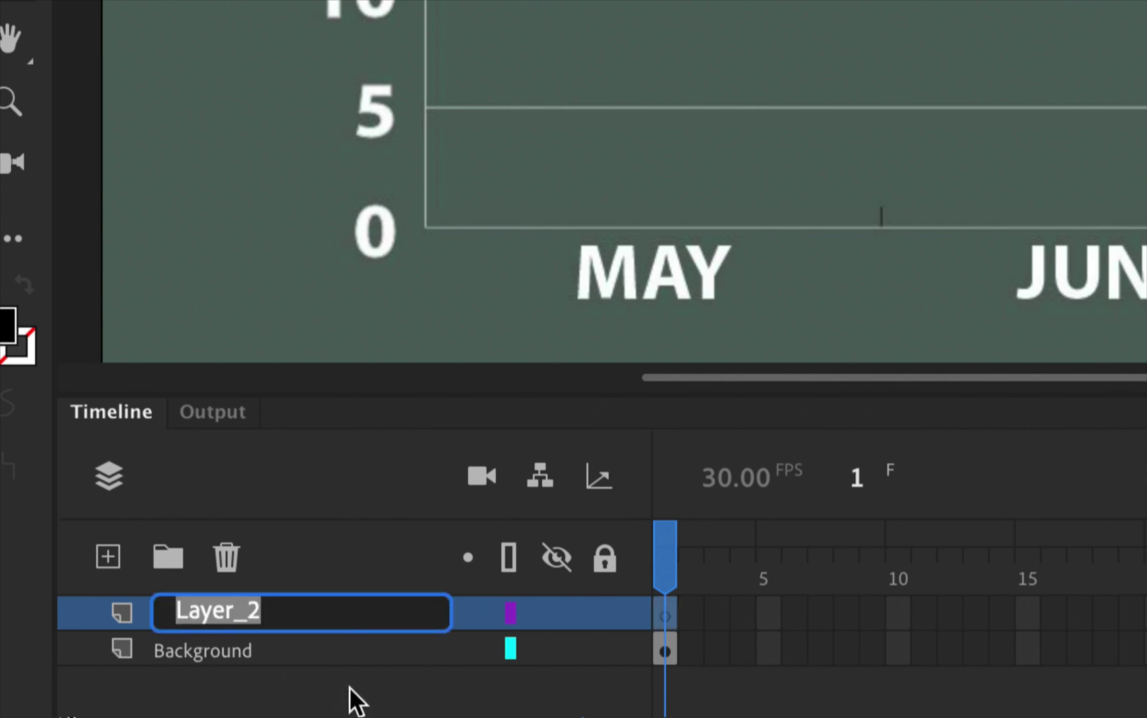
{"action": "type", "text": "Template"}
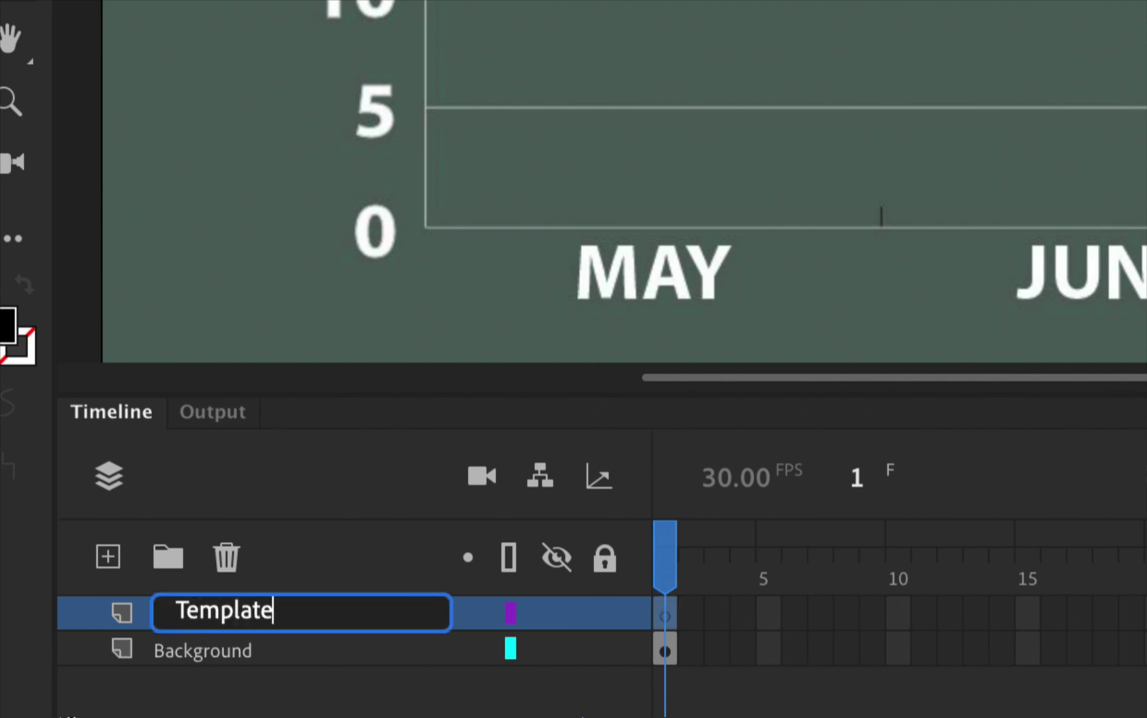
{"action": "key", "text": "Return"}
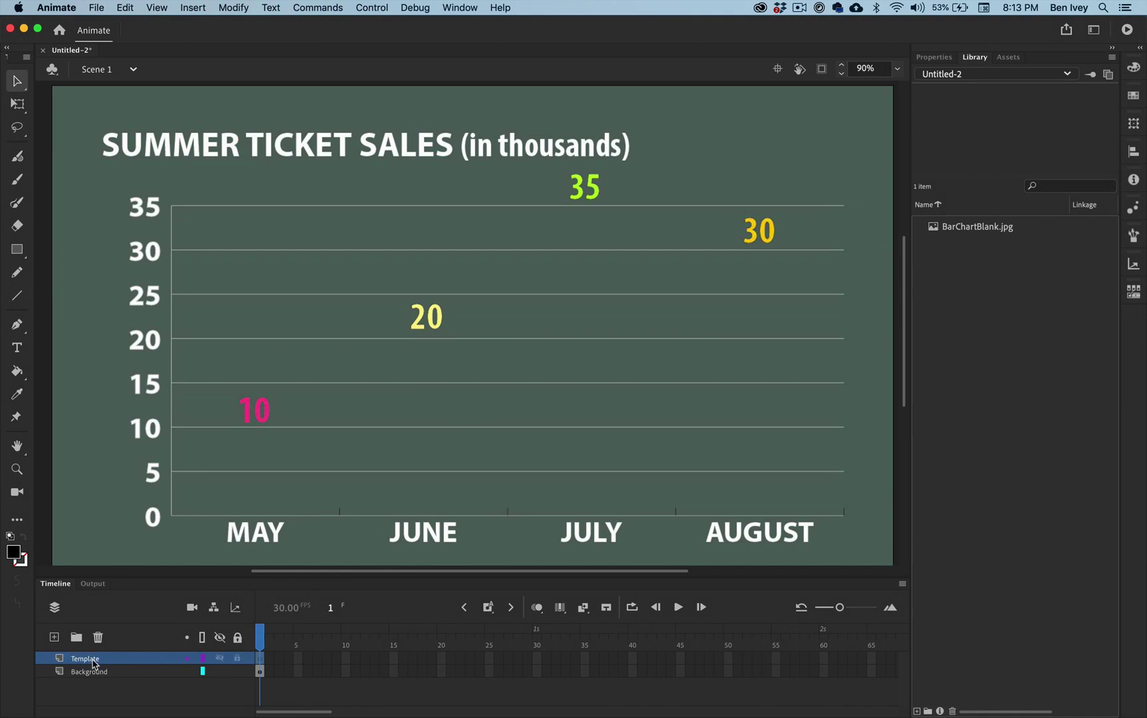
- Import Bar.png from the Animated Graphs folder to the stage on the Template layer
{"action": "left_click", "coordinate": [97, 8]}
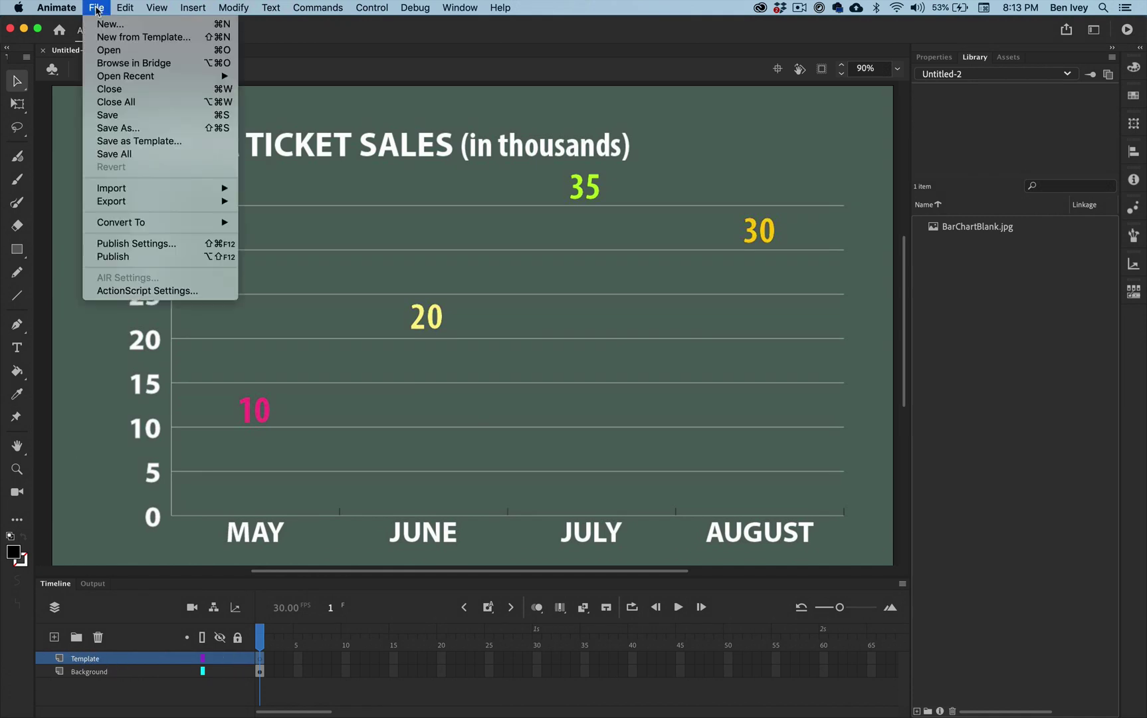
{"action": "mouse_move", "coordinate": [122, 188]}
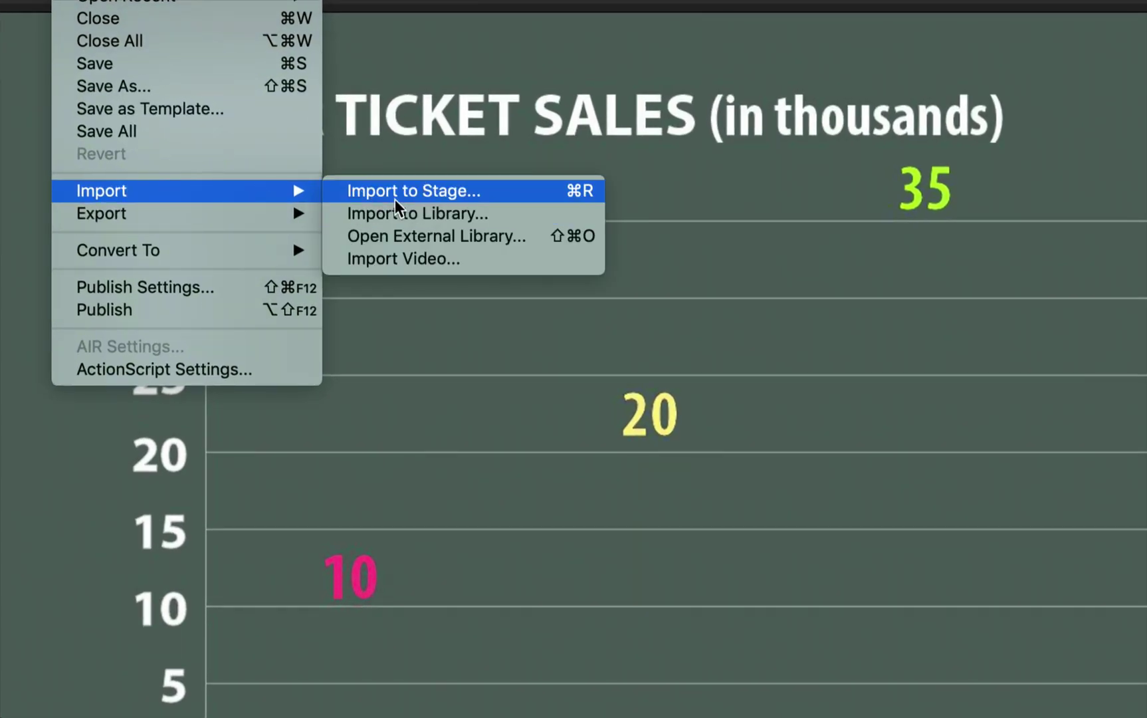
{"action": "left_click", "coordinate": [405, 191]}
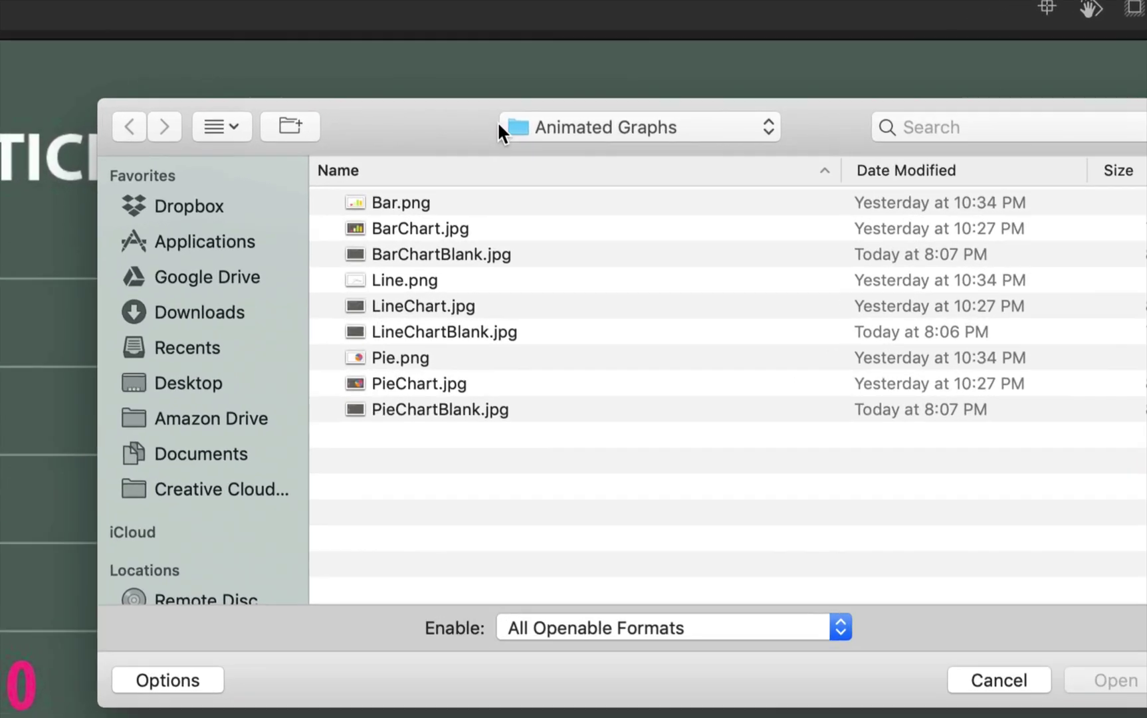
{"action": "left_click", "coordinate": [432, 207]}
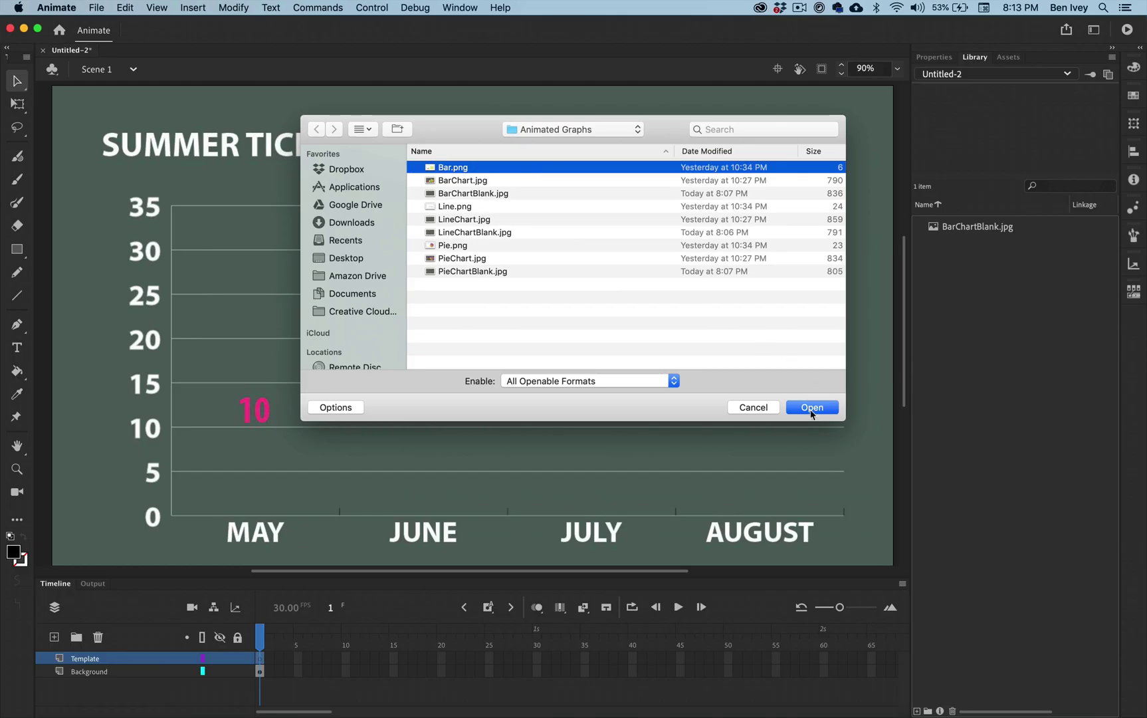
{"action": "left_click", "coordinate": [812, 411]}
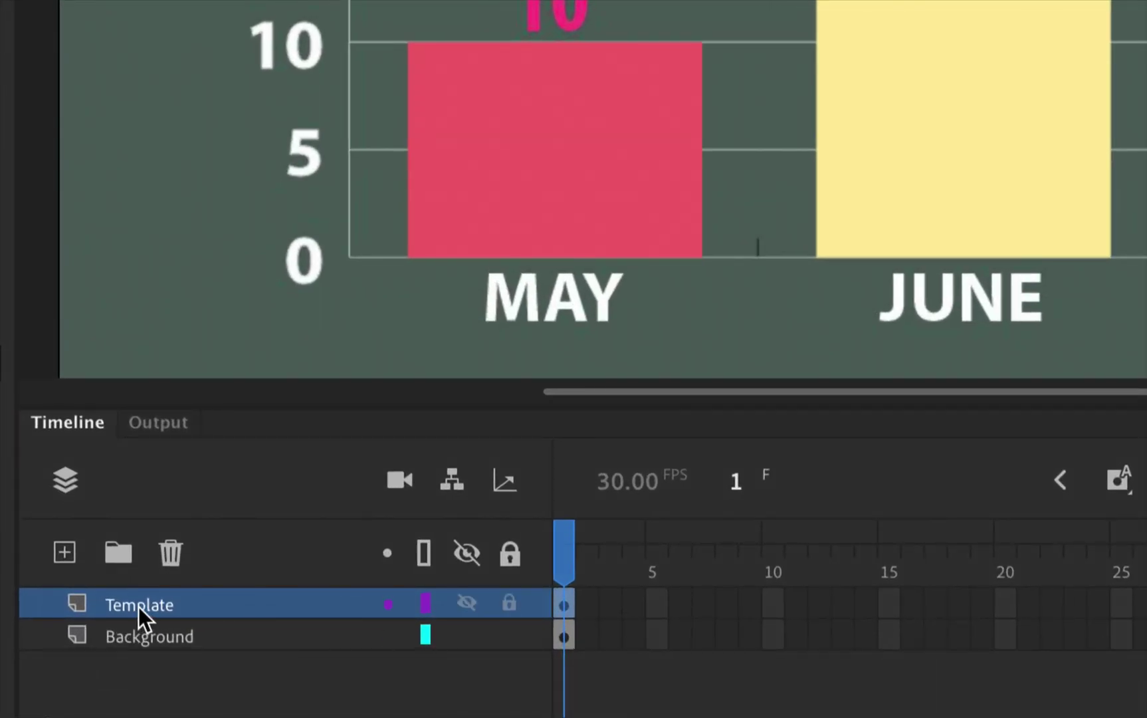
- Set the Template layer's visibility to 50% opacity and lock it in its layer properties
{"action": "double_click", "coordinate": [266, 609]}
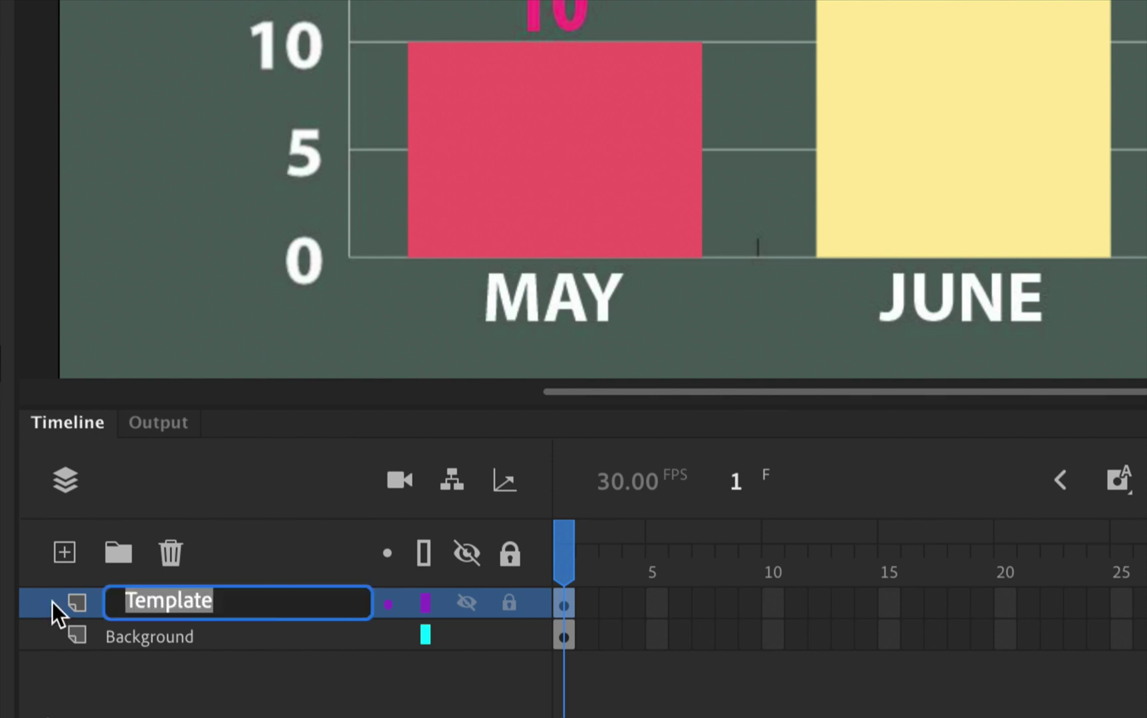
{"action": "left_click", "coordinate": [72, 603]}
{"action": "double_click", "coordinate": [75, 603]}
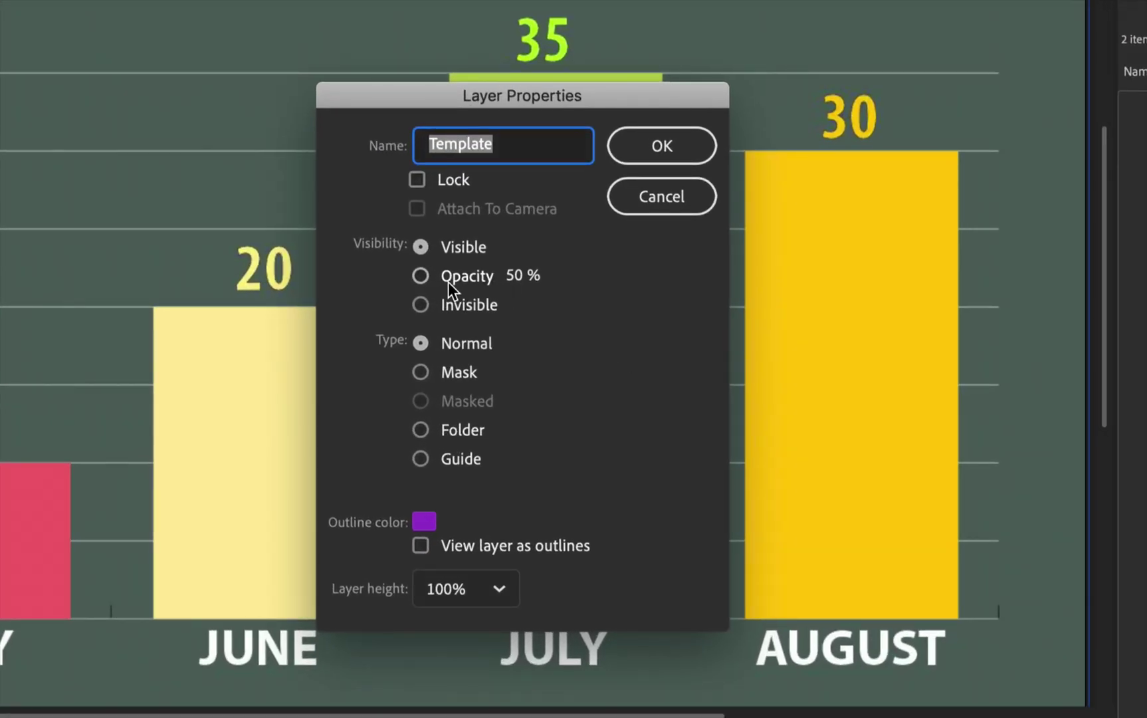
{"action": "left_click", "coordinate": [455, 277]}
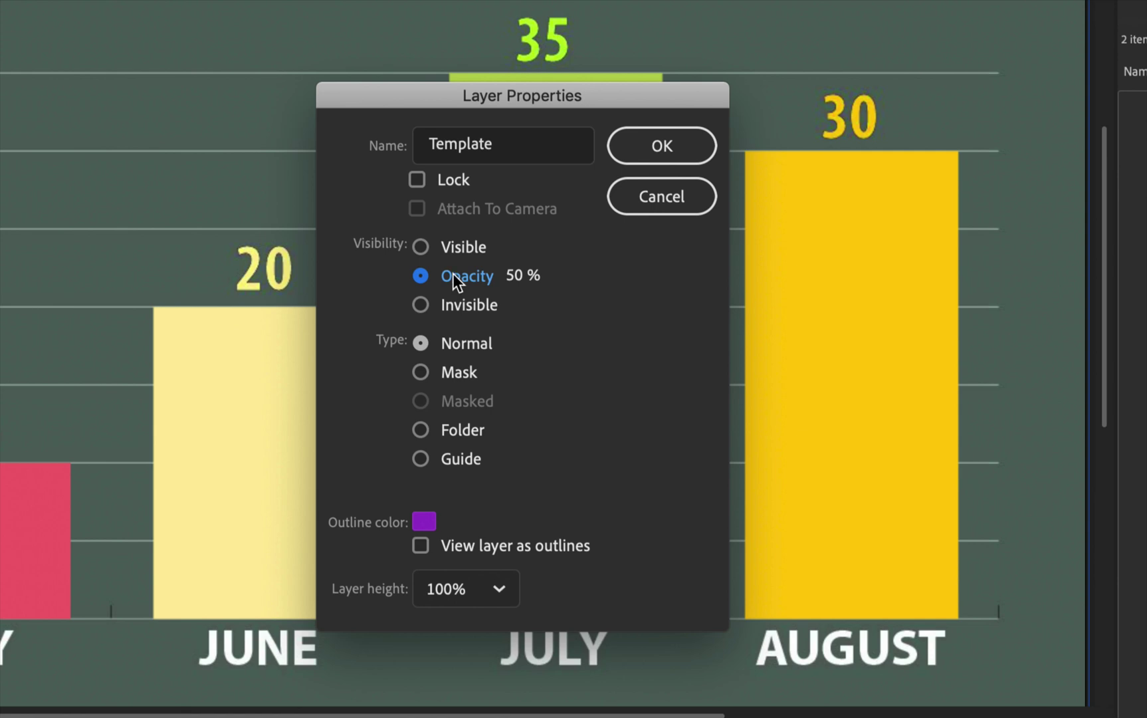
{"action": "left_click", "coordinate": [454, 181]}
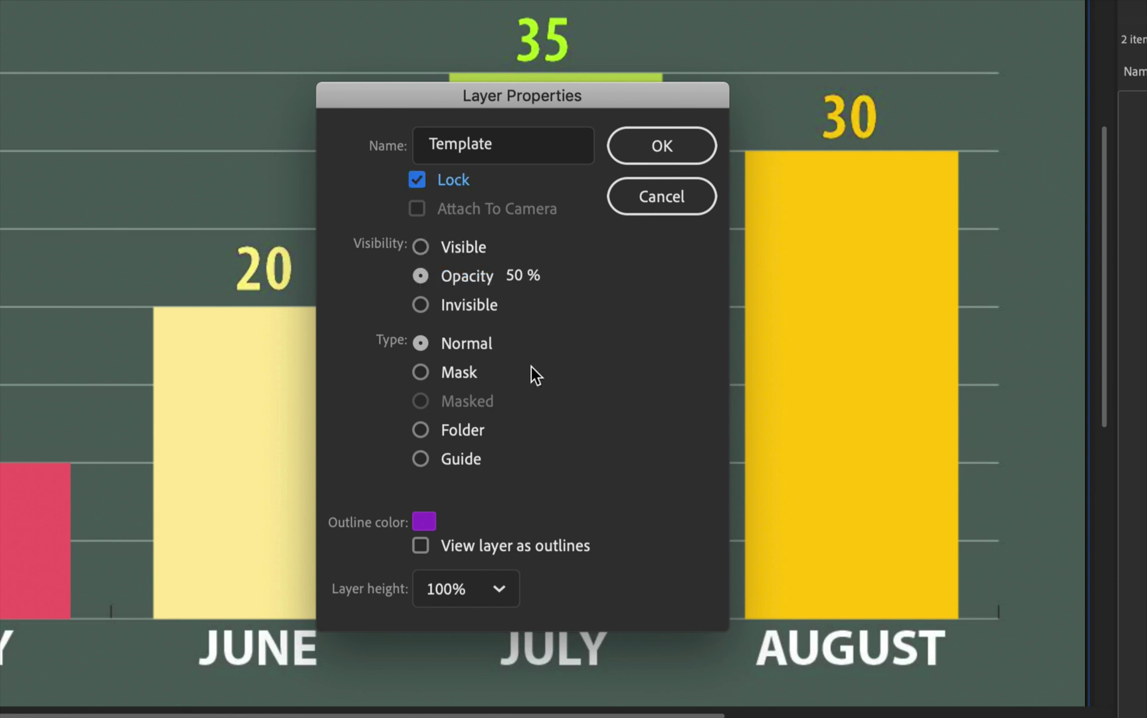
{"action": "left_click", "coordinate": [645, 152]}
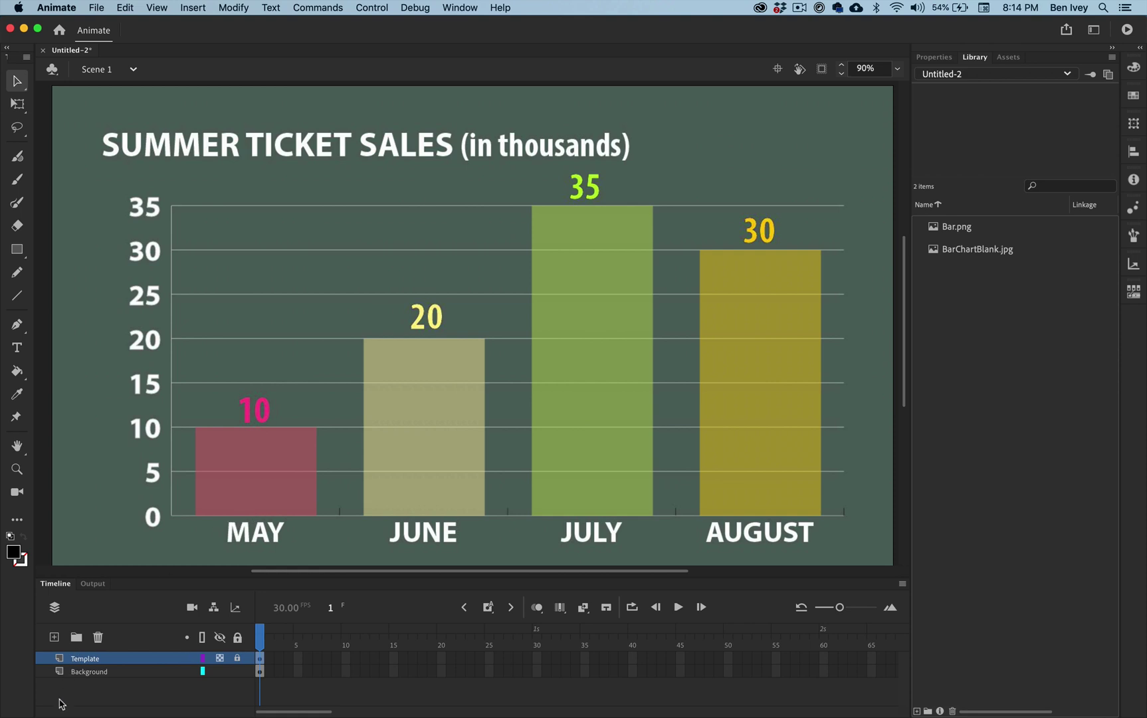
- Add a layer named MayRect above Template and lock the Background layer
{"action": "mouse_move", "coordinate": [59, 715]}
{"action": "left_click", "coordinate": [53, 629]}
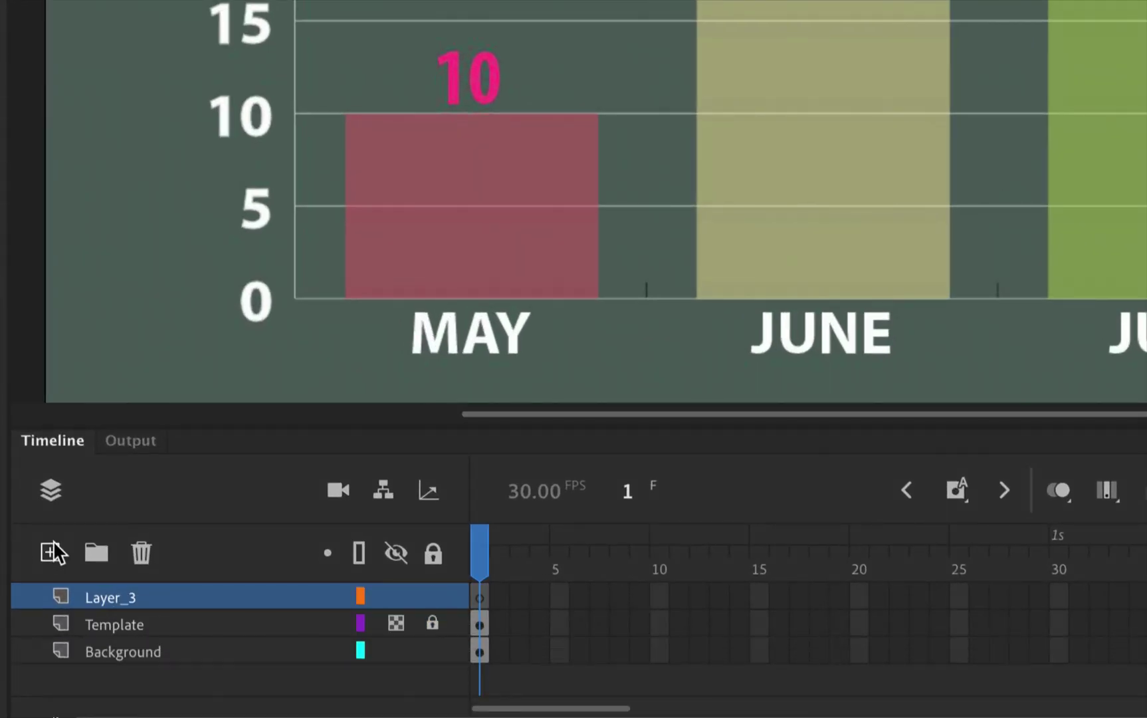
{"action": "double_click", "coordinate": [123, 601]}
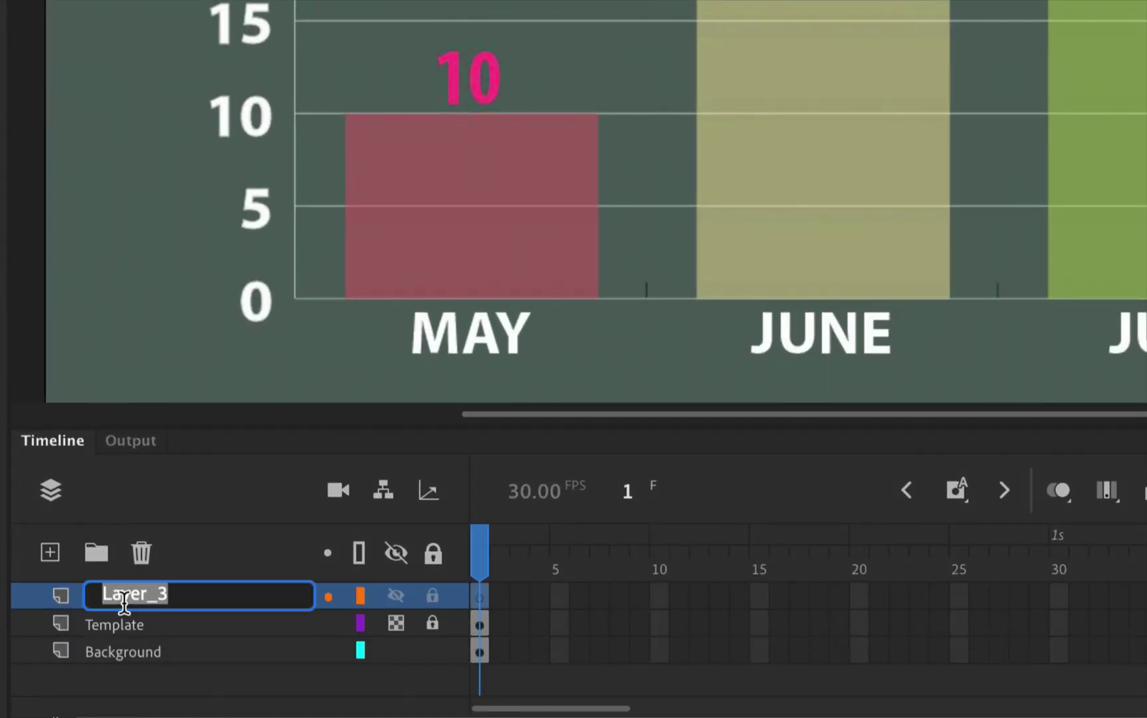
{"action": "type", "text": "MayRect"}
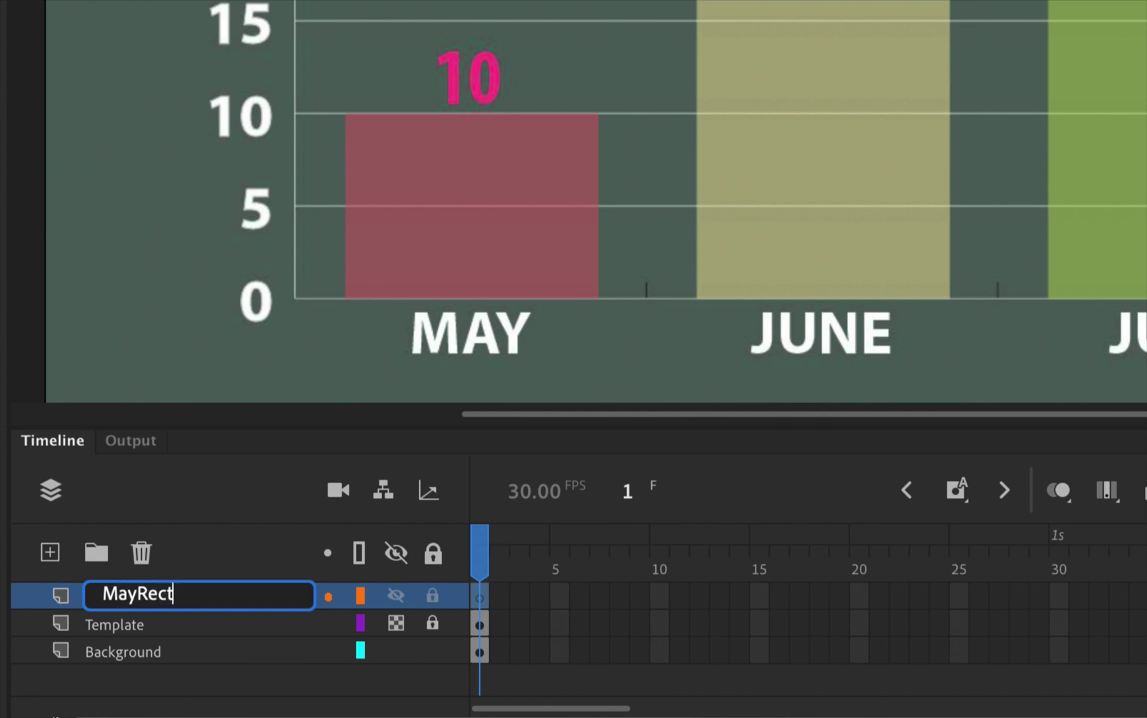
{"action": "key", "text": "Return"}
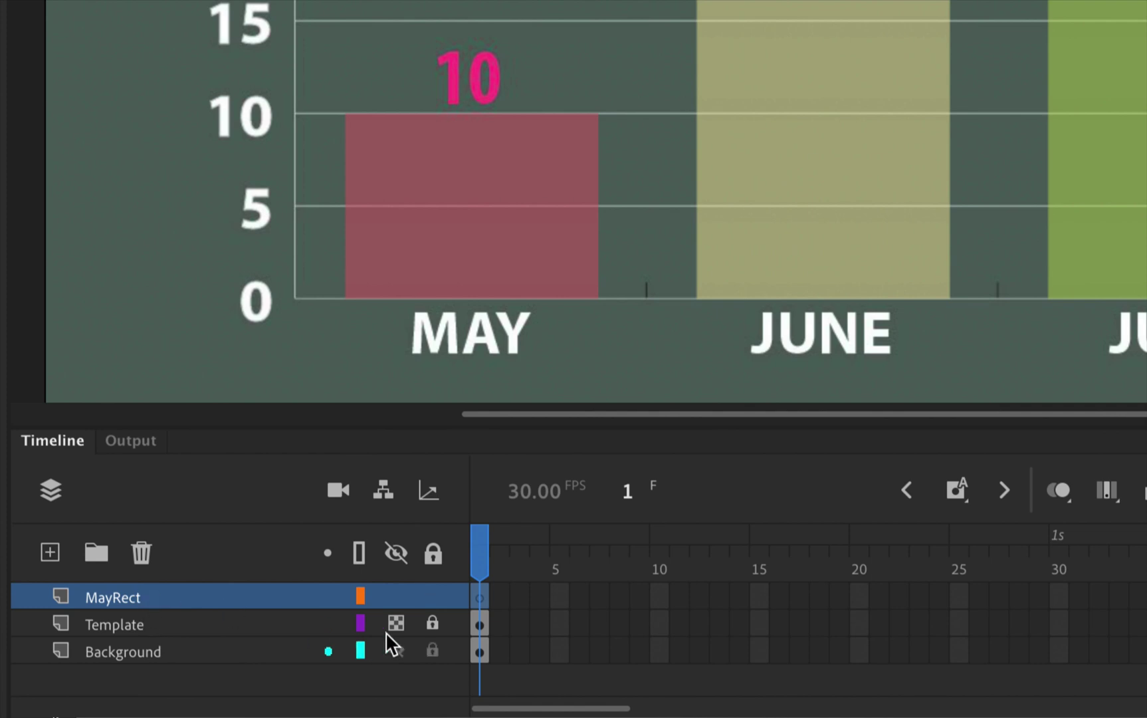
{"action": "left_click", "coordinate": [432, 650]}
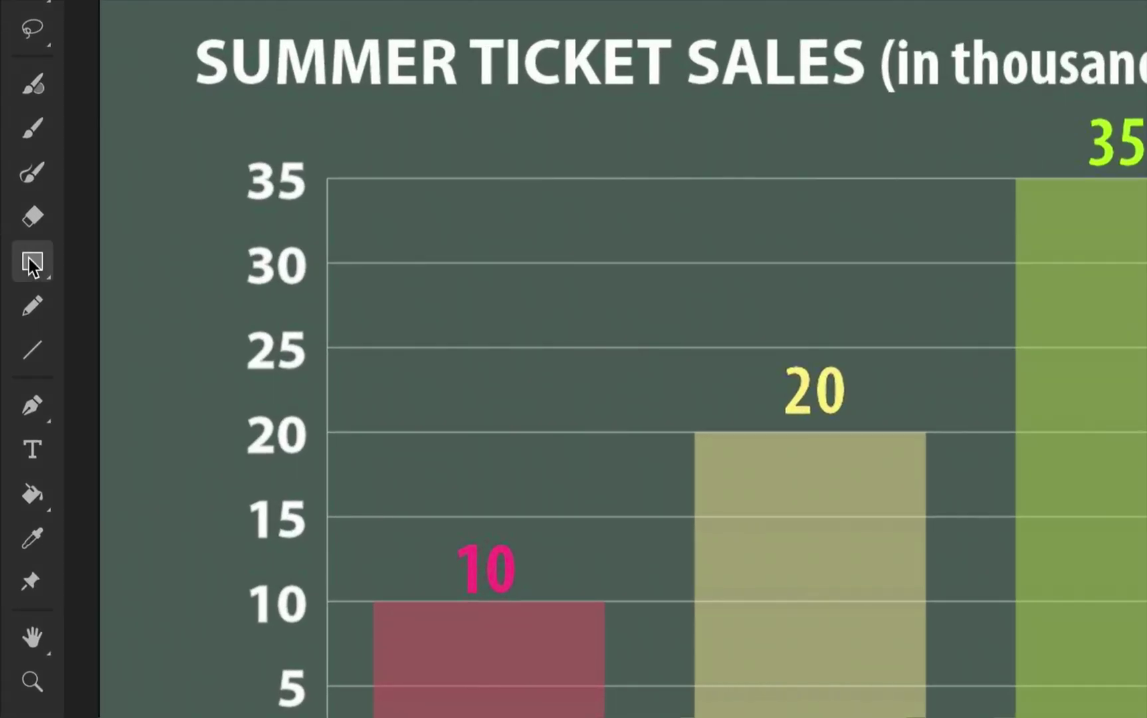
- Set the Rectangle Tool's fill to the pink sampled from the number 10 above the May bar
{"action": "left_click", "coordinate": [17, 249]}
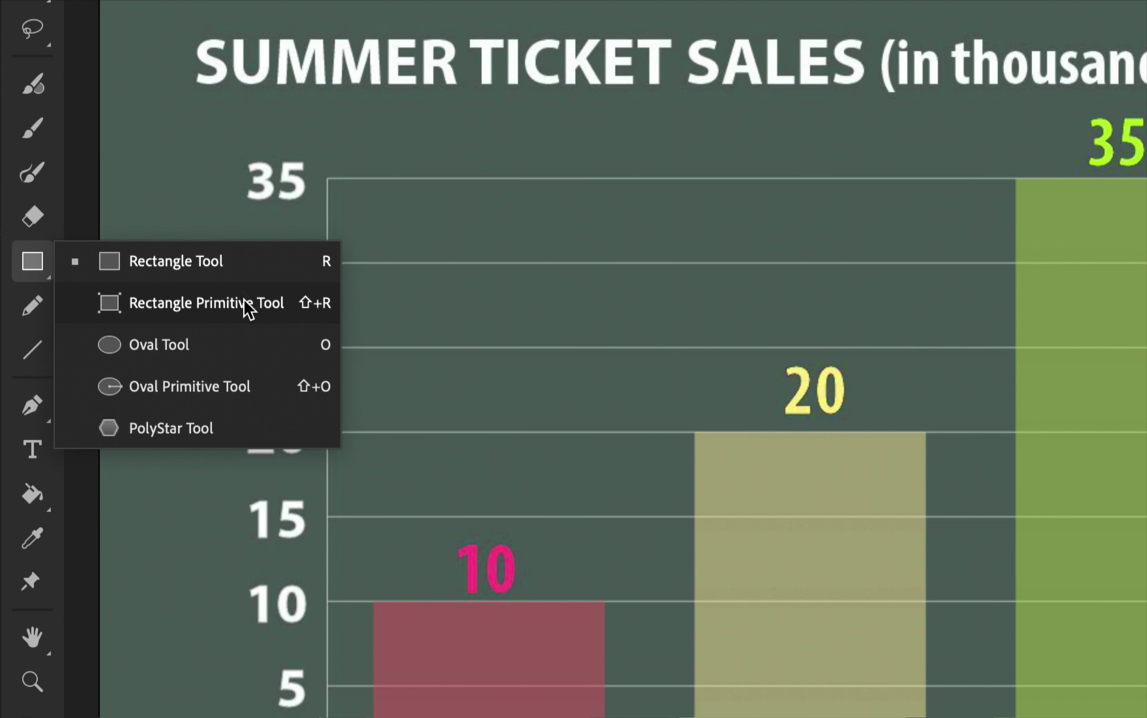
{"action": "left_click", "coordinate": [220, 272]}
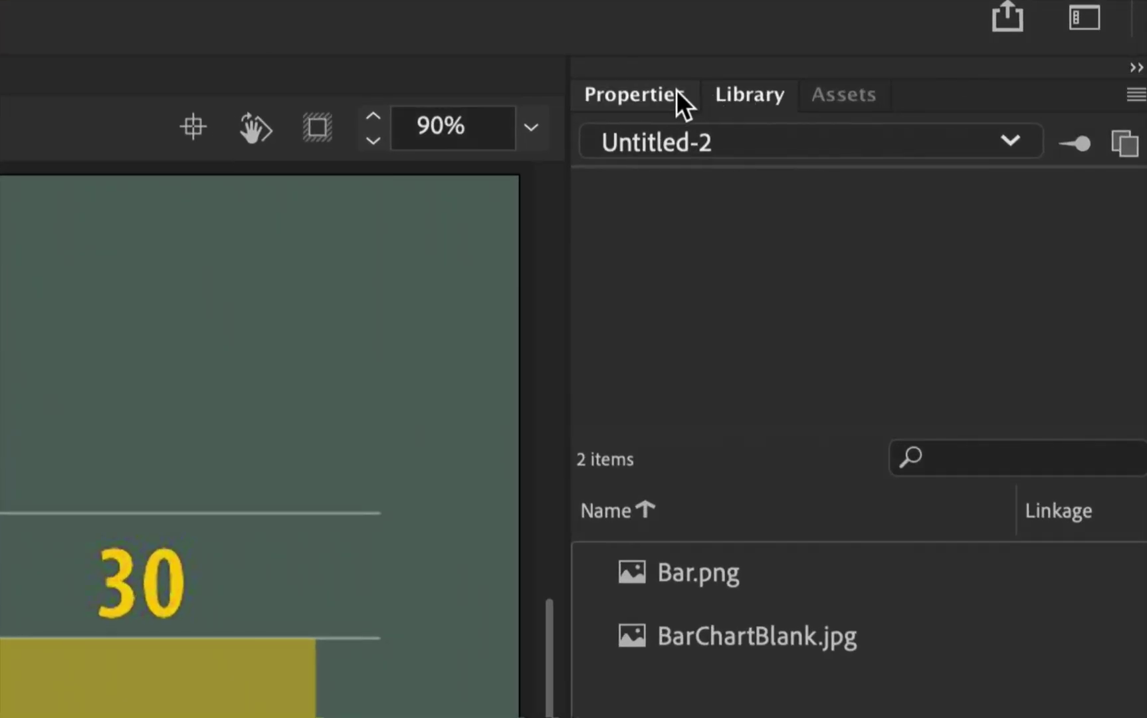
{"action": "left_click", "coordinate": [676, 93]}
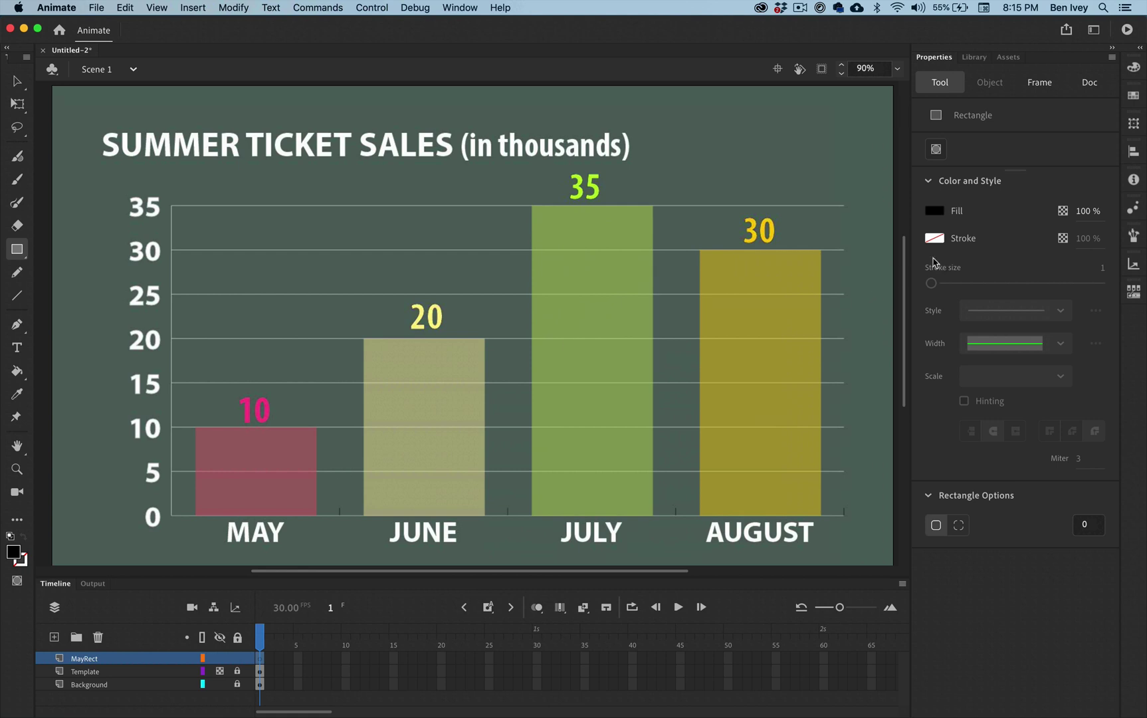
{"action": "left_click", "coordinate": [938, 216]}
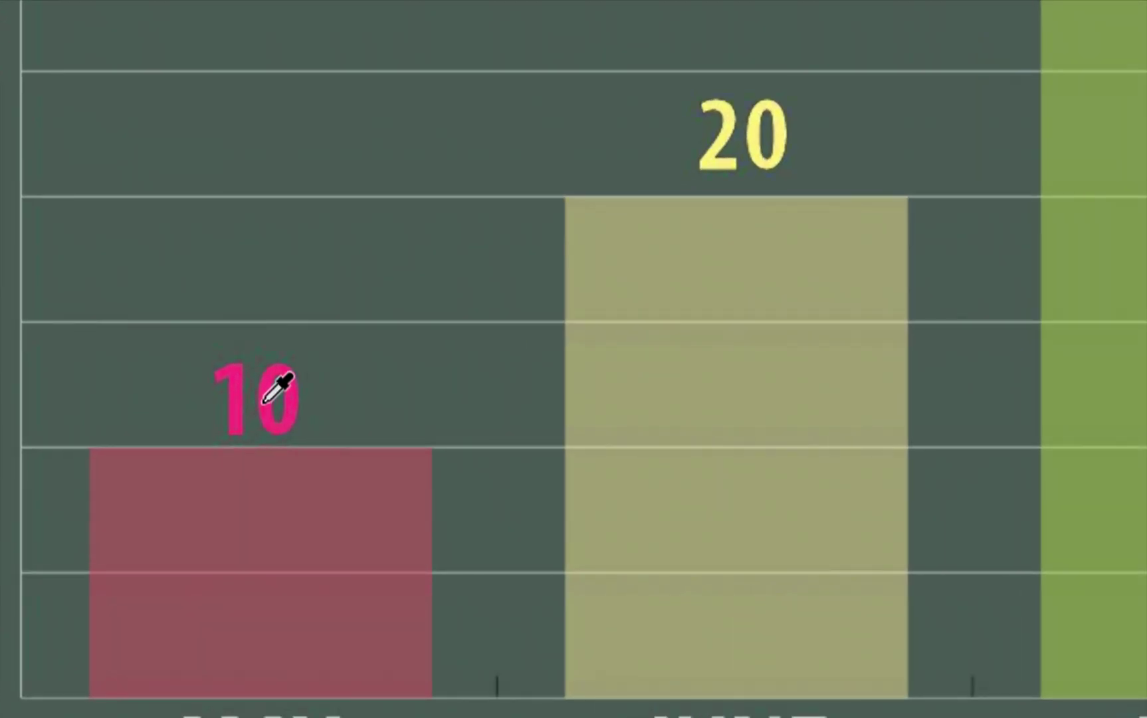
{"action": "left_click", "coordinate": [264, 401]}
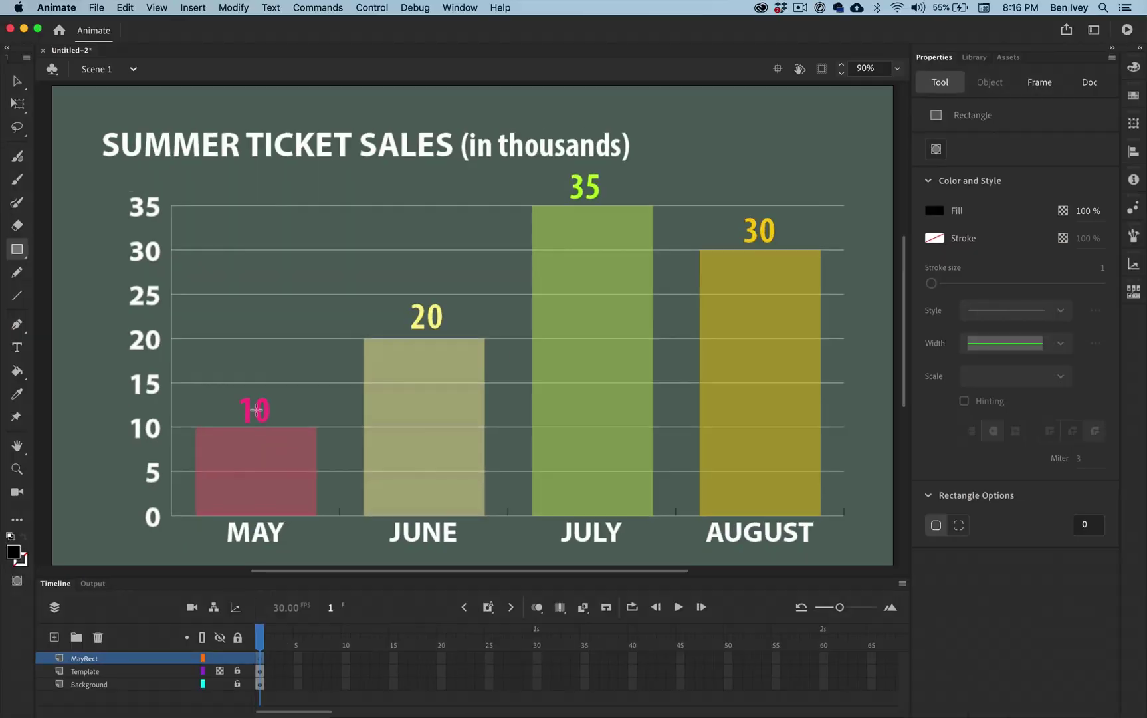
{"action": "left_click", "coordinate": [934, 211]}
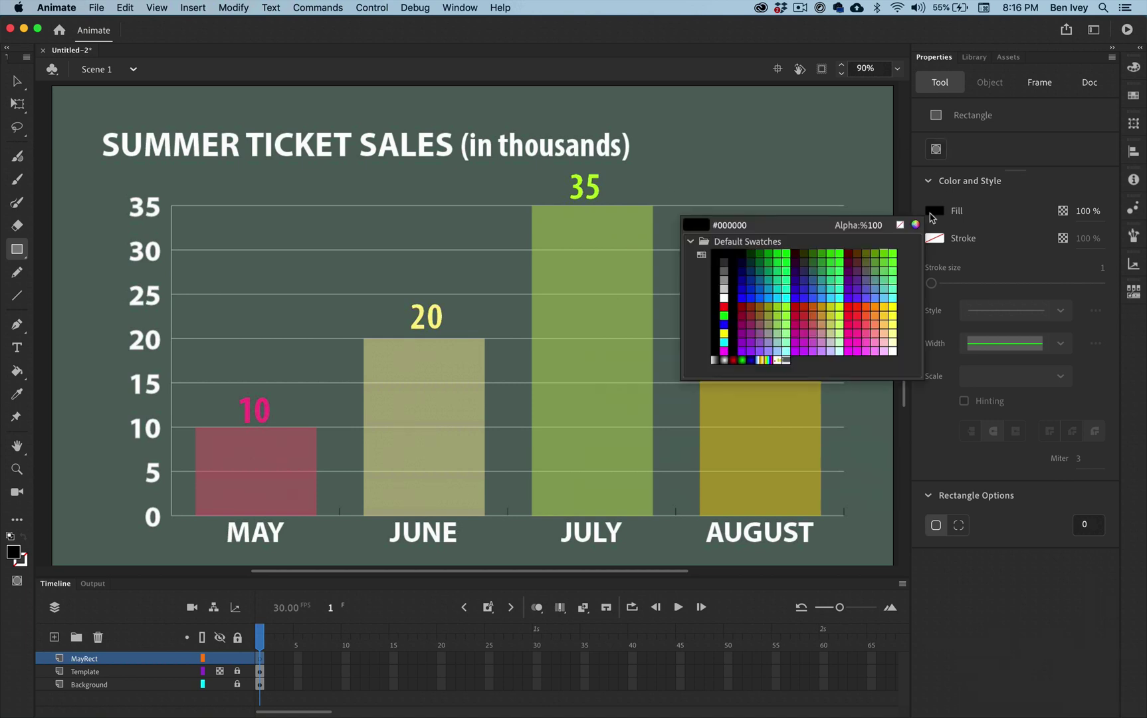
{"action": "left_click", "coordinate": [260, 403]}
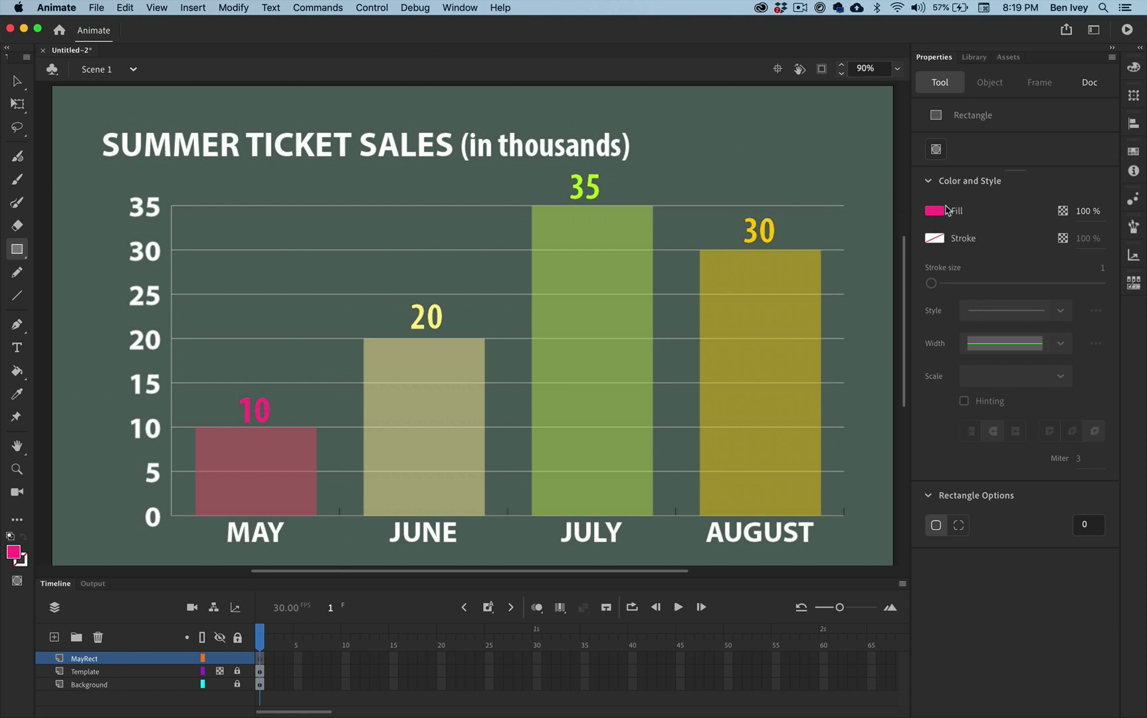
- Save the pink fill as a swatch and draw a rectangle about 200 × 142 px over the May bar on the MayRect layer
{"action": "left_click", "coordinate": [1134, 154]}
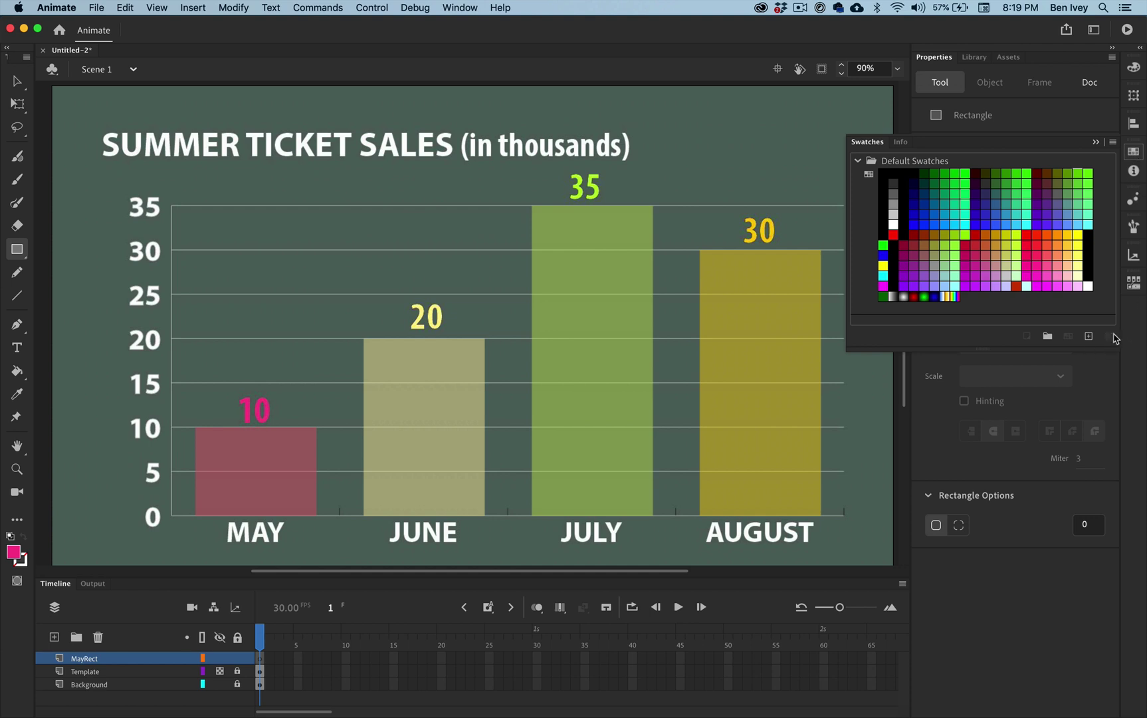
{"action": "left_click", "coordinate": [1090, 339]}
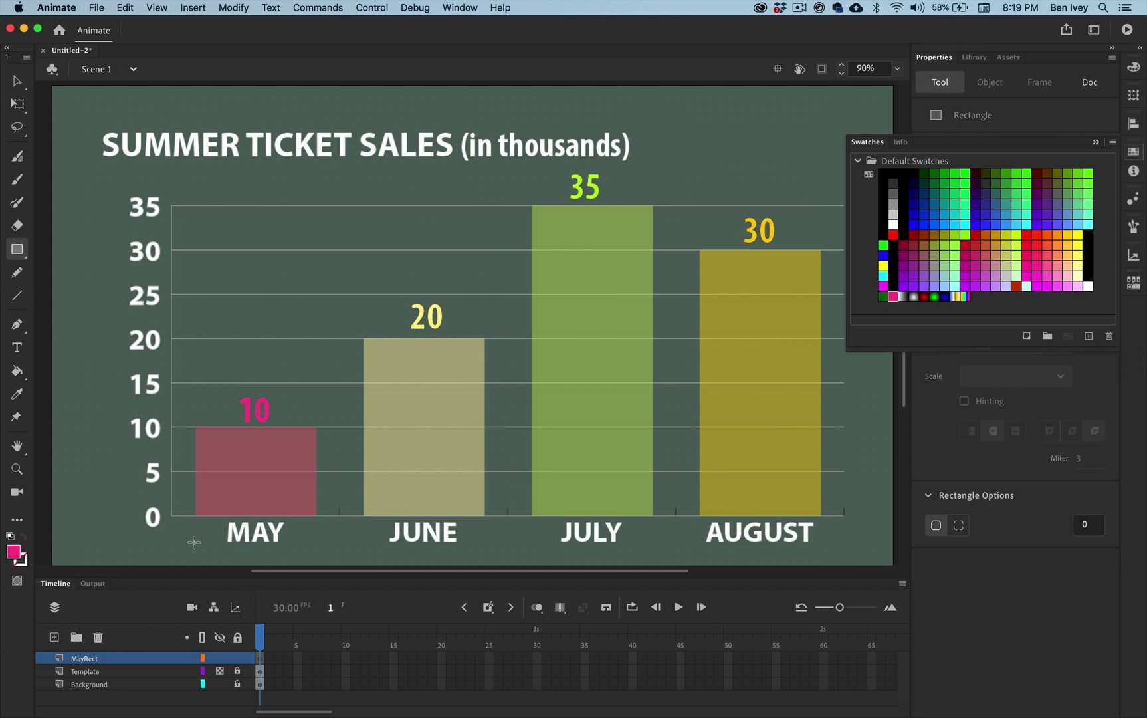
{"action": "left_click_drag", "start_coordinate": [194, 516], "coordinate": [318, 429]}
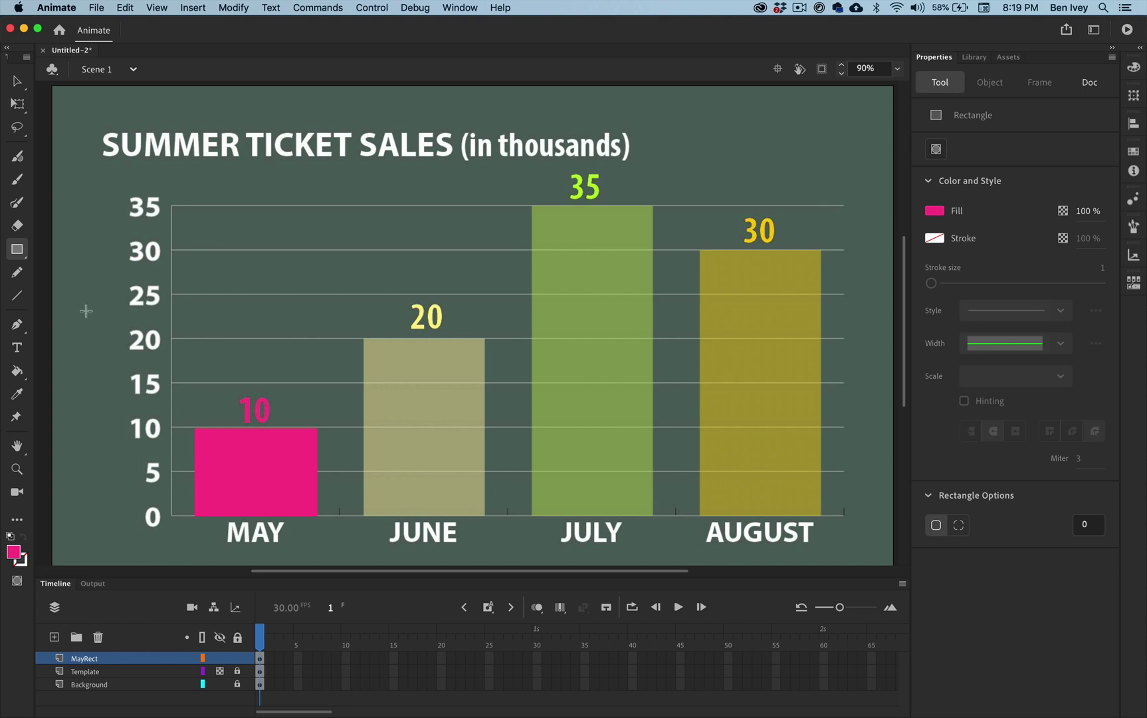
- Convert the pink May rectangle to a graphic symbol named MayRectangle with its registration point at the centre
{"action": "left_click", "coordinate": [16, 81]}
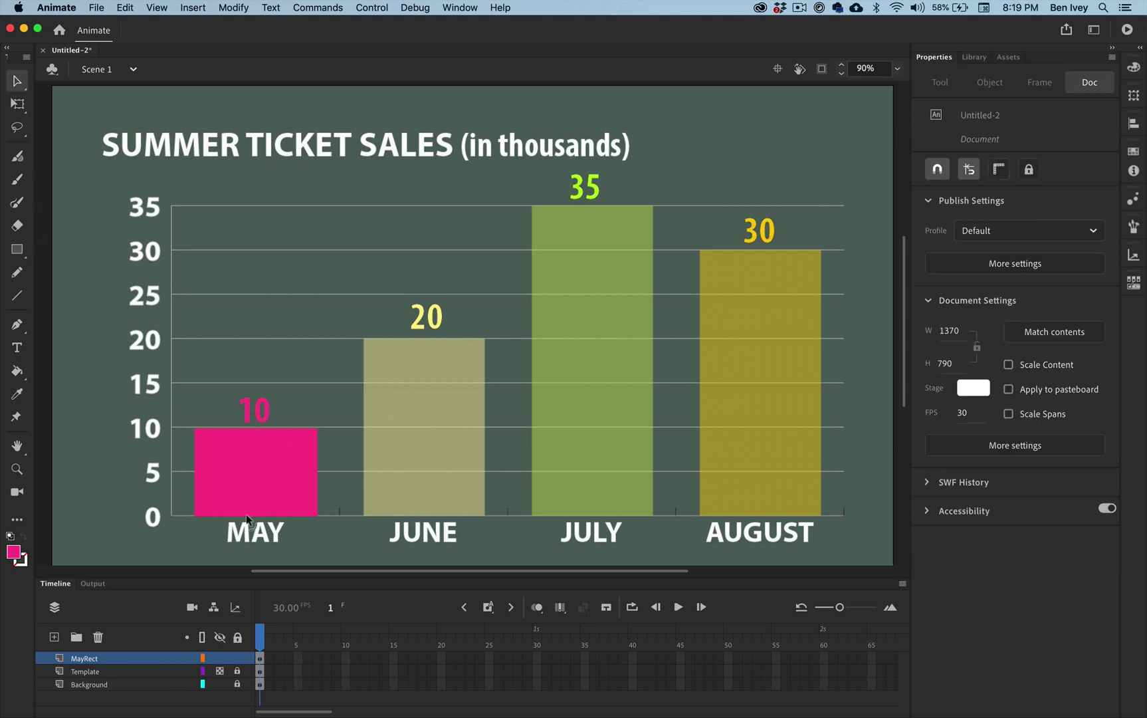
{"action": "left_click", "coordinate": [238, 486]}
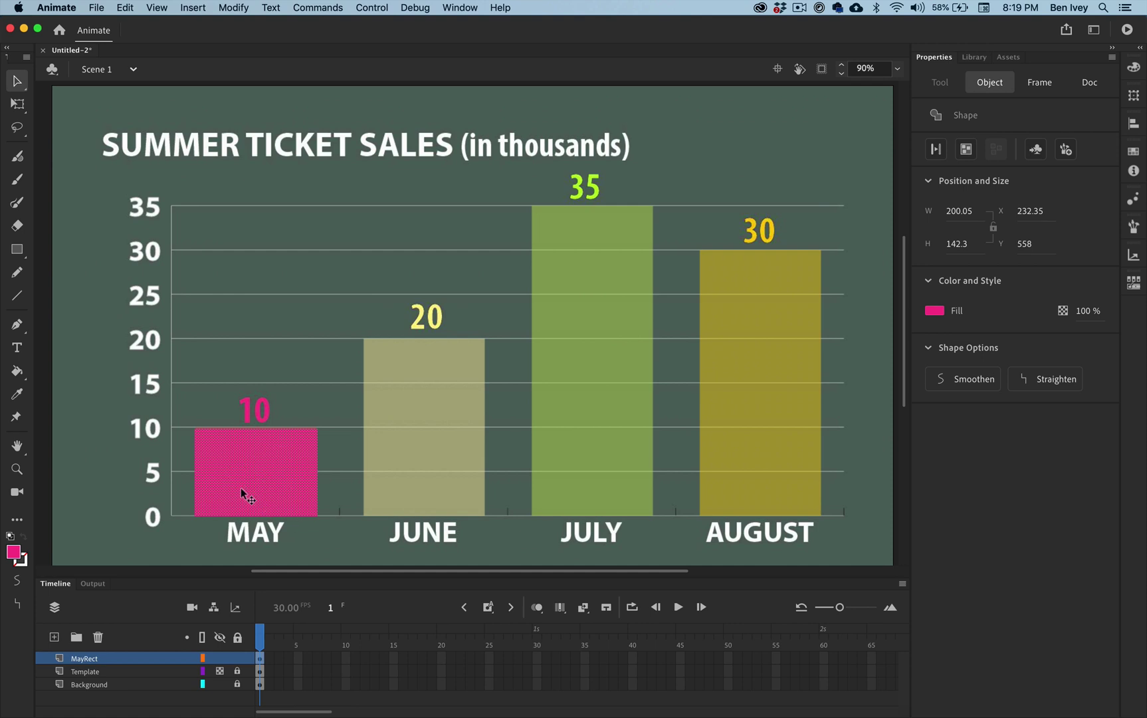
{"action": "left_click", "coordinate": [240, 9]}
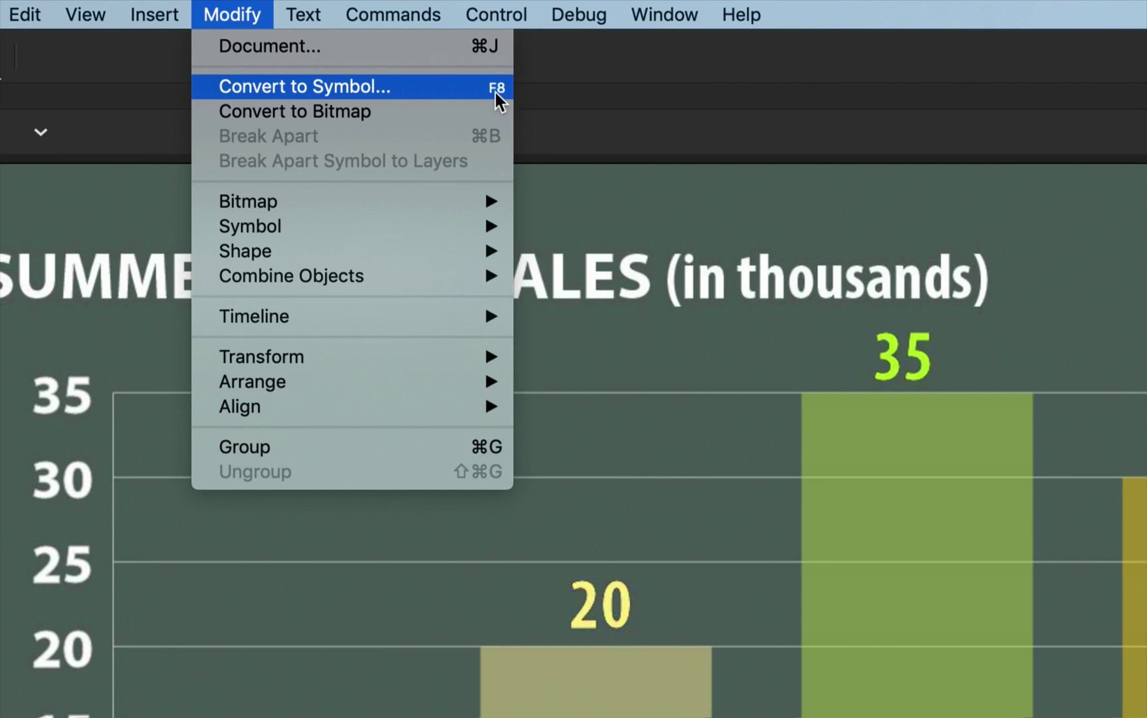
{"action": "left_click", "coordinate": [333, 93]}
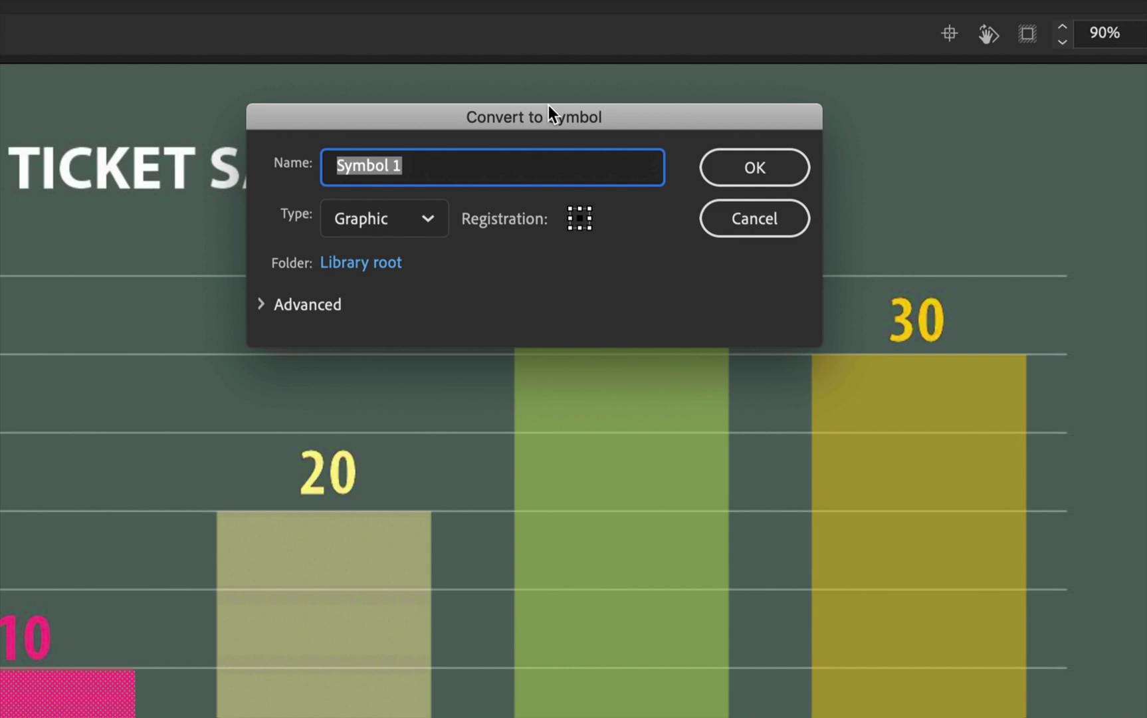
{"action": "type", "text": "March"}
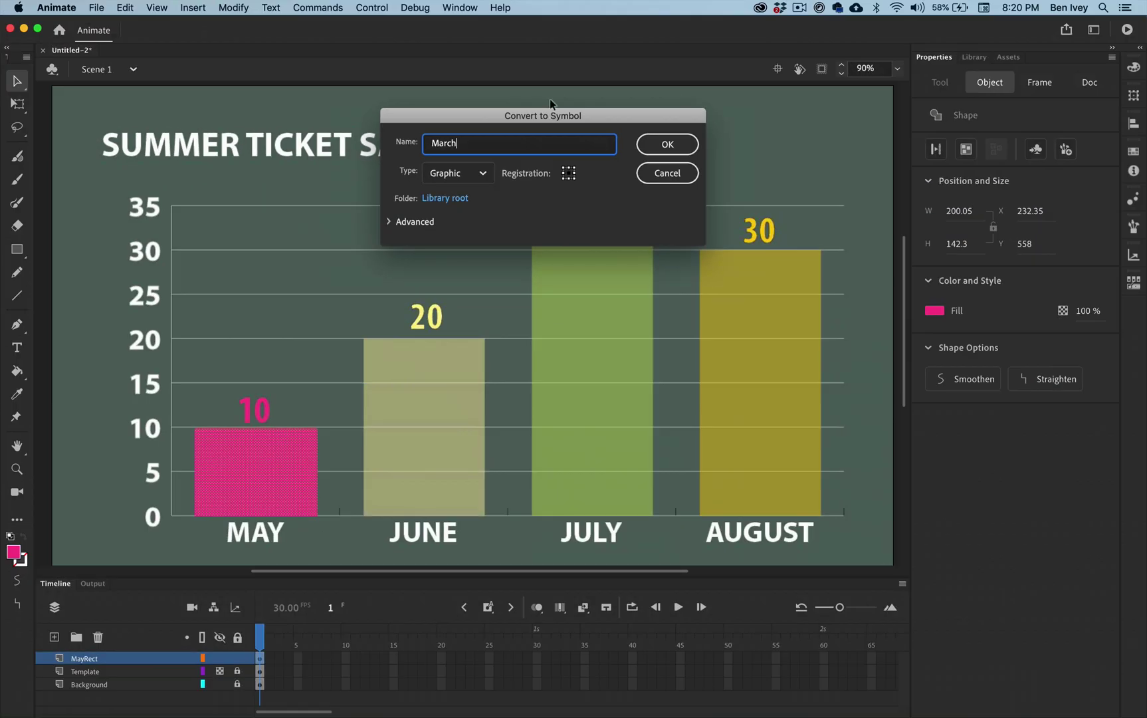
{"action": "key", "text": "BackSpace"}
{"action": "key", "text": "BackSpace"}
{"action": "key", "text": "BackSpace"}
{"action": "type", "text": "ayRectangle"}
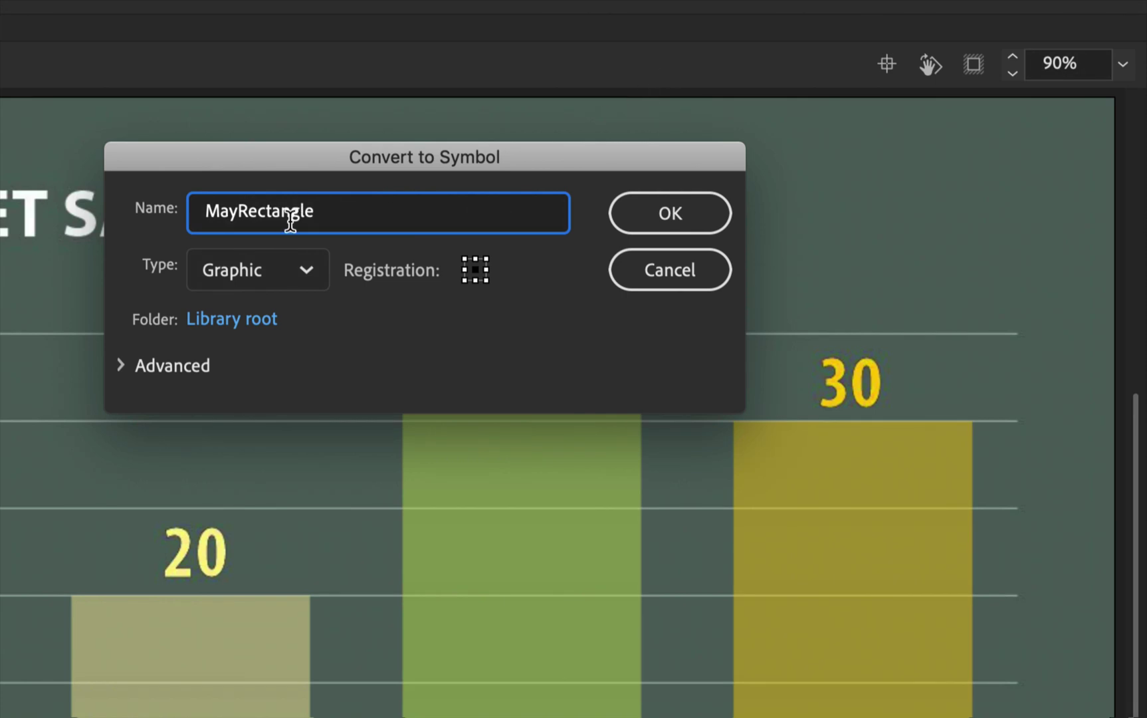
{"action": "left_click", "coordinate": [218, 273]}
{"action": "left_click", "coordinate": [218, 274]}
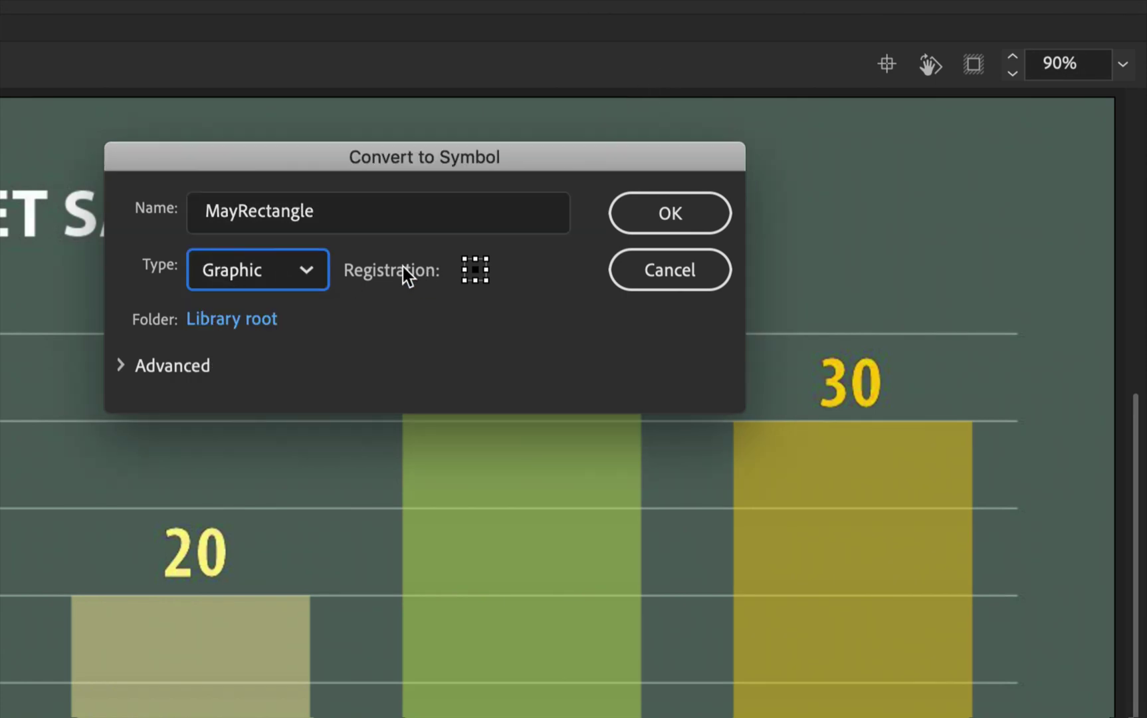
{"action": "left_click", "coordinate": [476, 269]}
{"action": "left_click", "coordinate": [668, 217]}
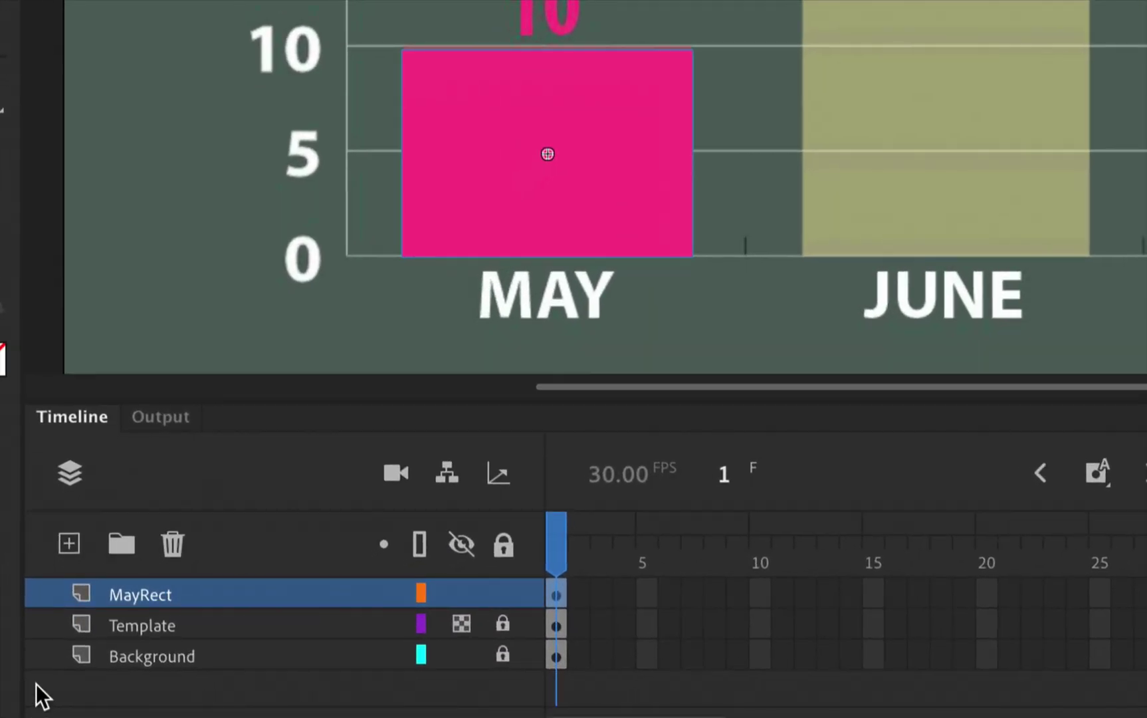
- Add a layer named JuneRect above the MayRect layer
{"action": "left_click", "coordinate": [61, 544]}
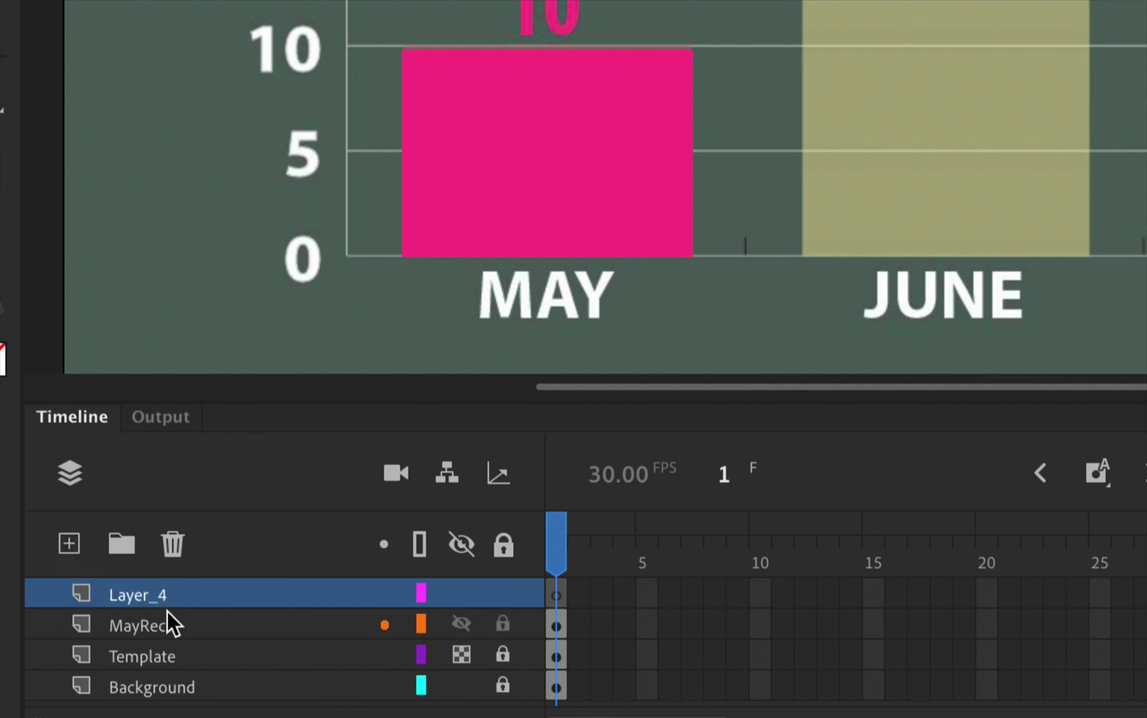
{"action": "double_click", "coordinate": [141, 598]}
{"action": "type", "text": "June"}
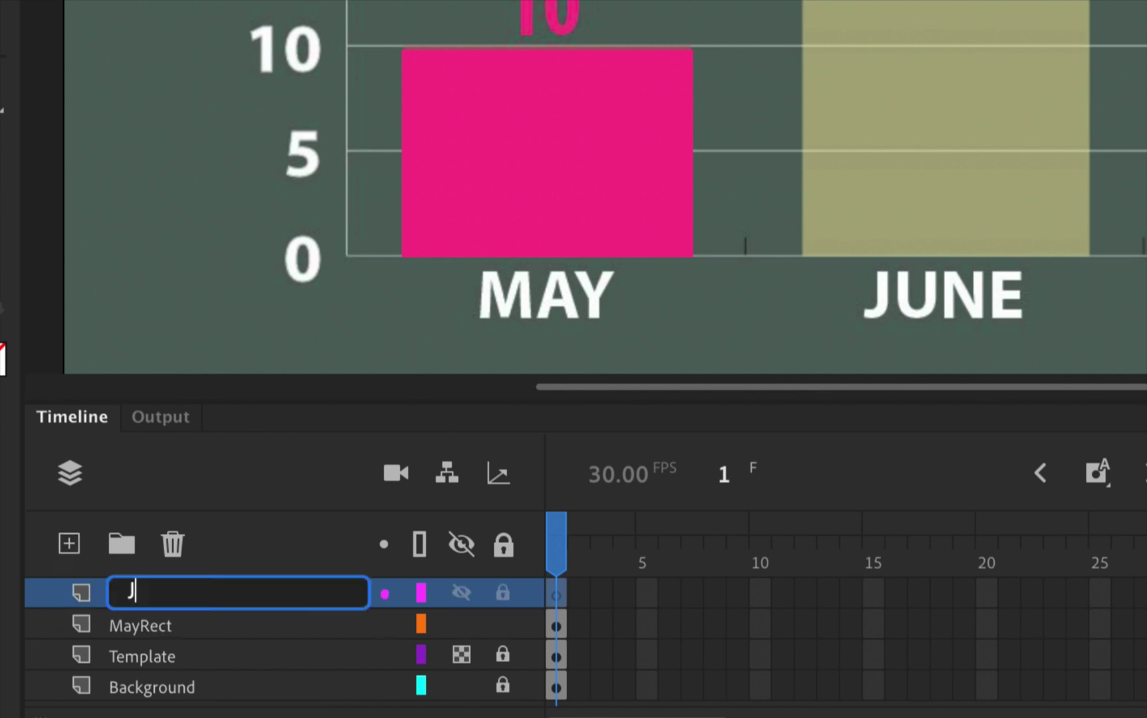
{"action": "type", "text": "Rect"}
{"action": "key", "text": "Return"}
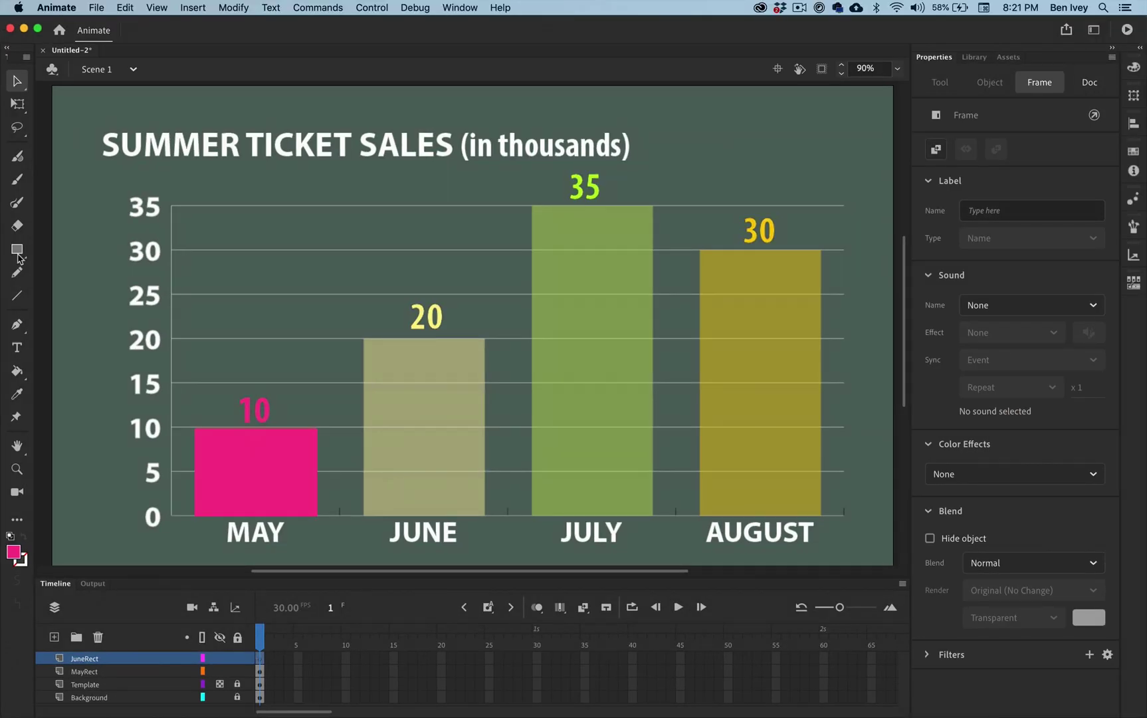
- Set the Rectangle Tool's fill to the yellow sampled from the number 20 above the June bar and add it as a swatch
{"action": "left_click", "coordinate": [16, 251]}
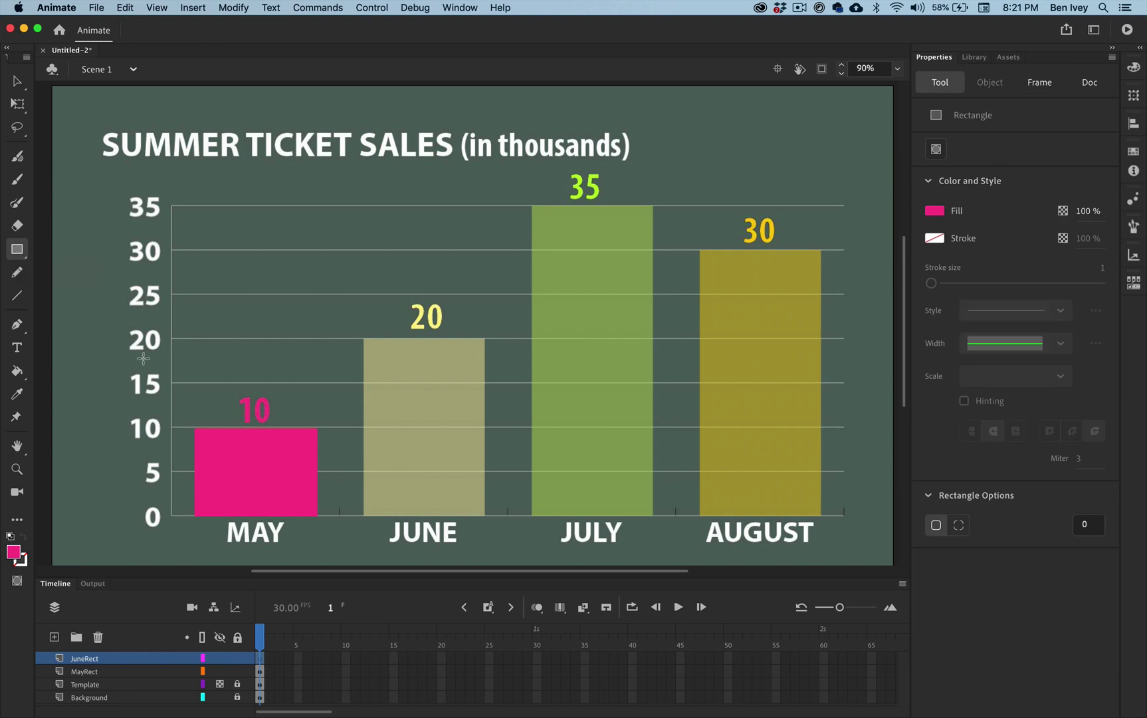
{"action": "left_click", "coordinate": [934, 212]}
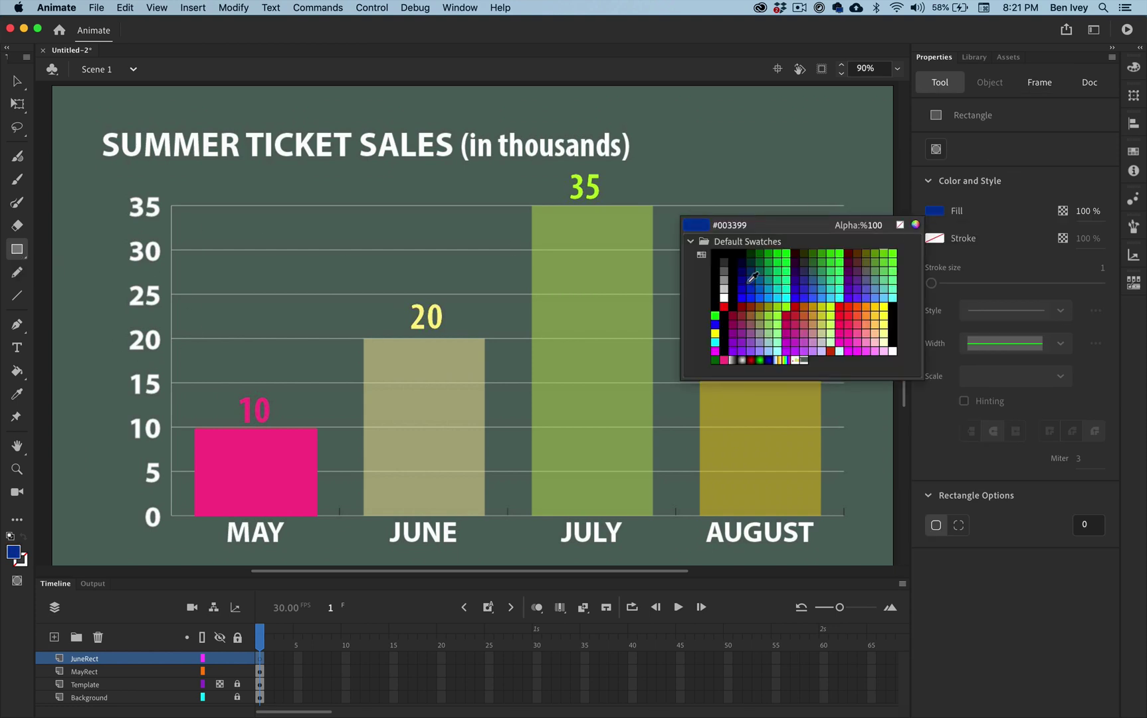
{"action": "left_click", "coordinate": [440, 313]}
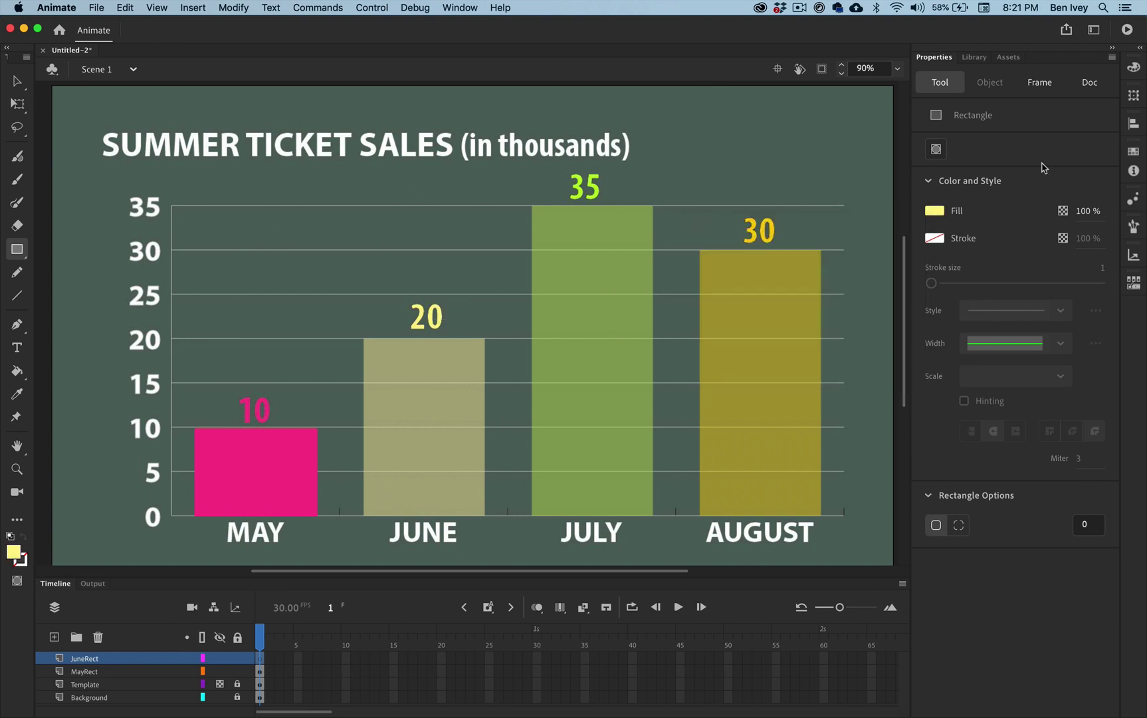
{"action": "left_click", "coordinate": [1135, 152]}
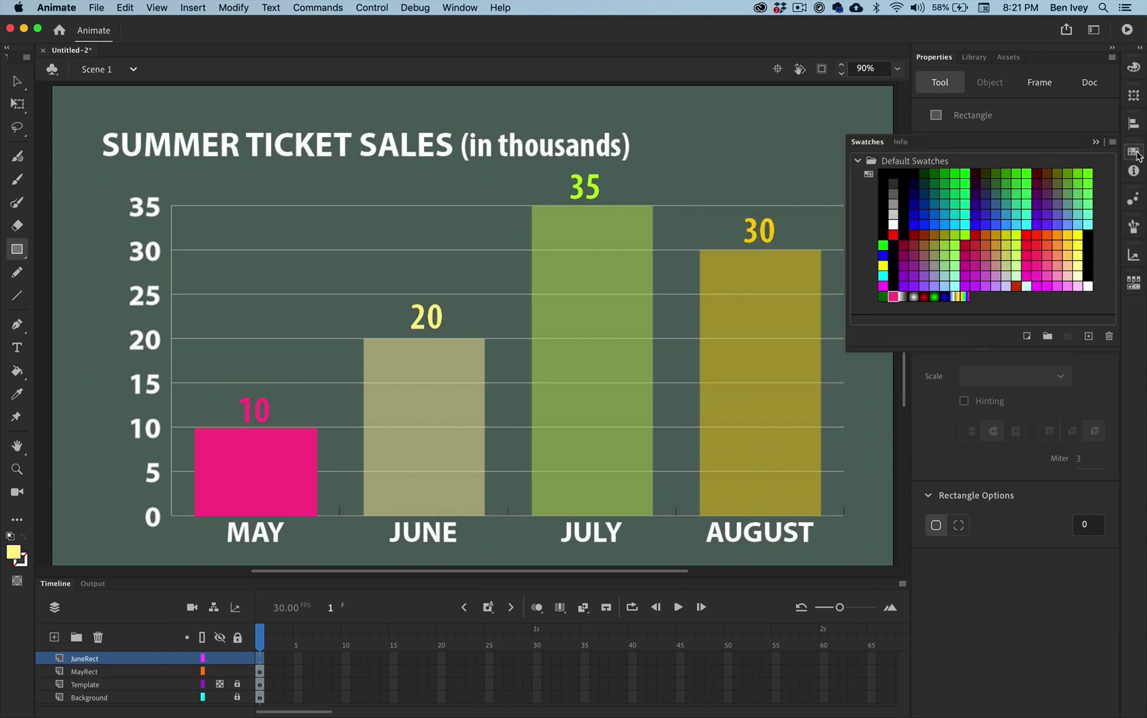
{"action": "left_click", "coordinate": [1089, 336]}
{"action": "left_click", "coordinate": [1134, 151]}
- Resample the yellow fill from the number 20 and draw a rectangle about 198 × 288 px over the June bar on the JuneRect layer
{"action": "left_click", "coordinate": [940, 210]}
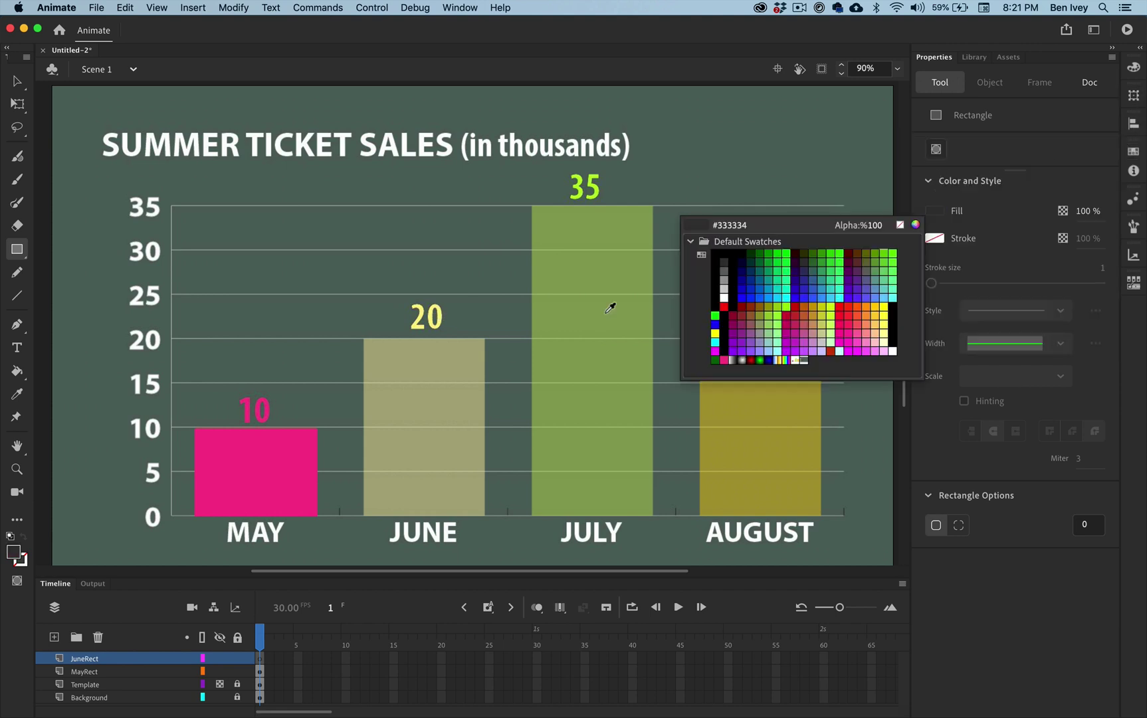
{"action": "left_click", "coordinate": [444, 310]}
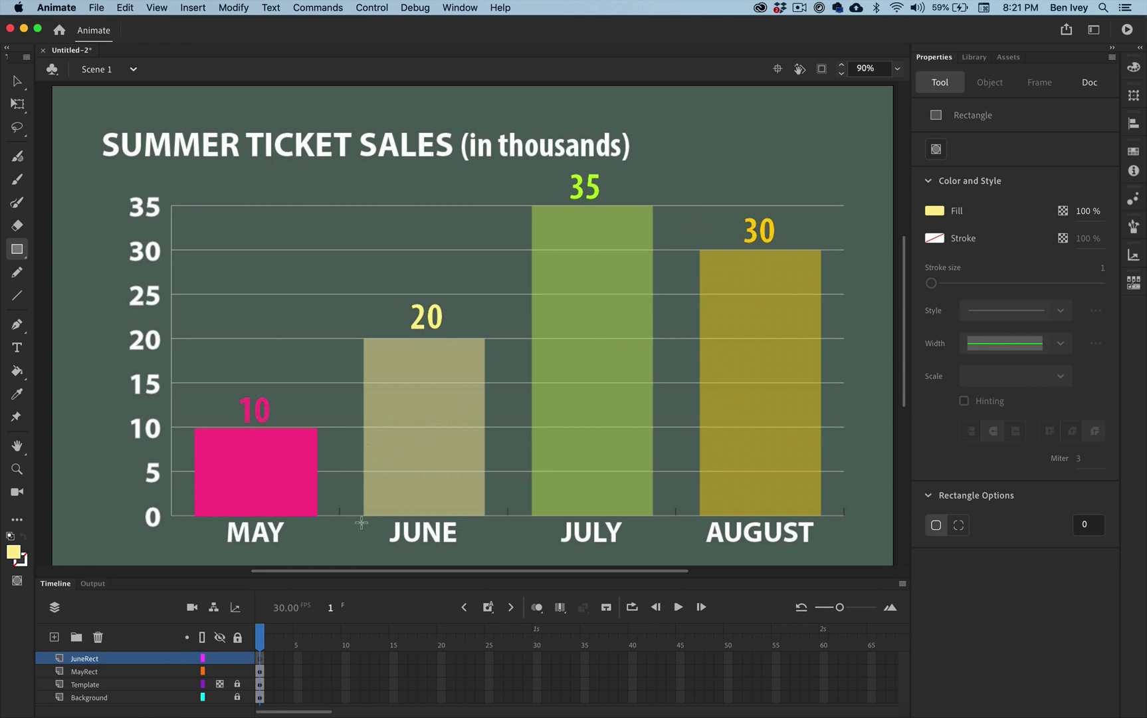
{"action": "left_click_drag", "start_coordinate": [363, 515], "coordinate": [484, 341]}
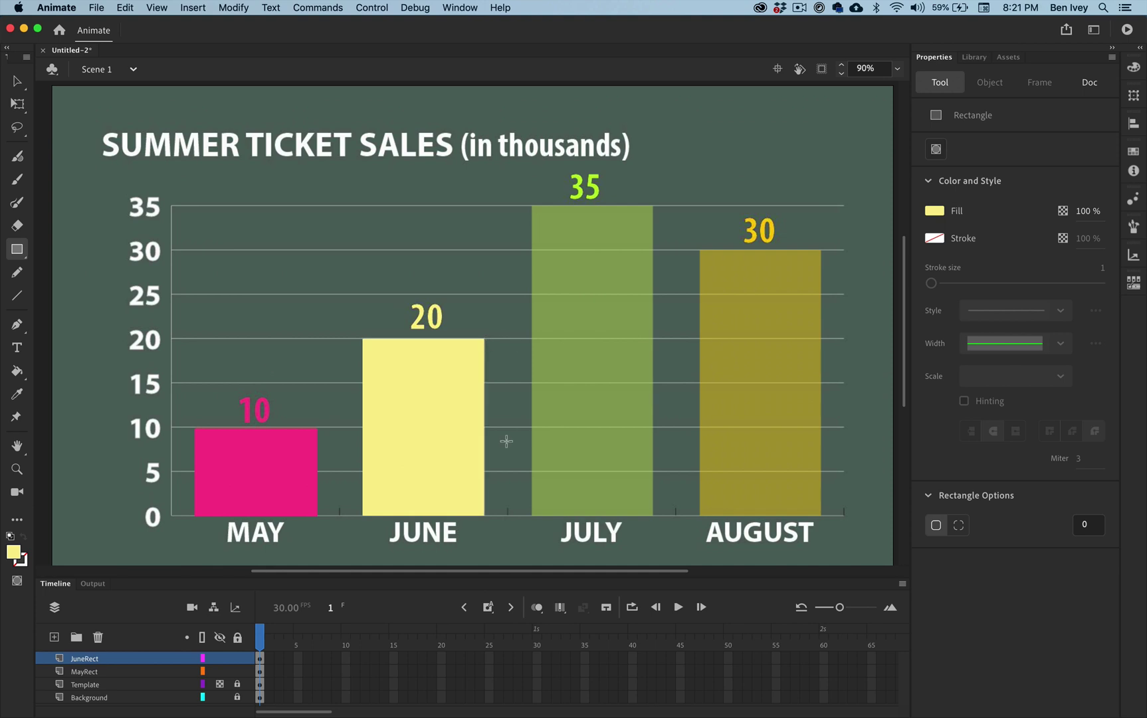
- Convert the yellow June rectangle to a graphic symbol named JuneRectangle
{"action": "left_click", "coordinate": [17, 80]}
{"action": "left_click", "coordinate": [438, 424]}
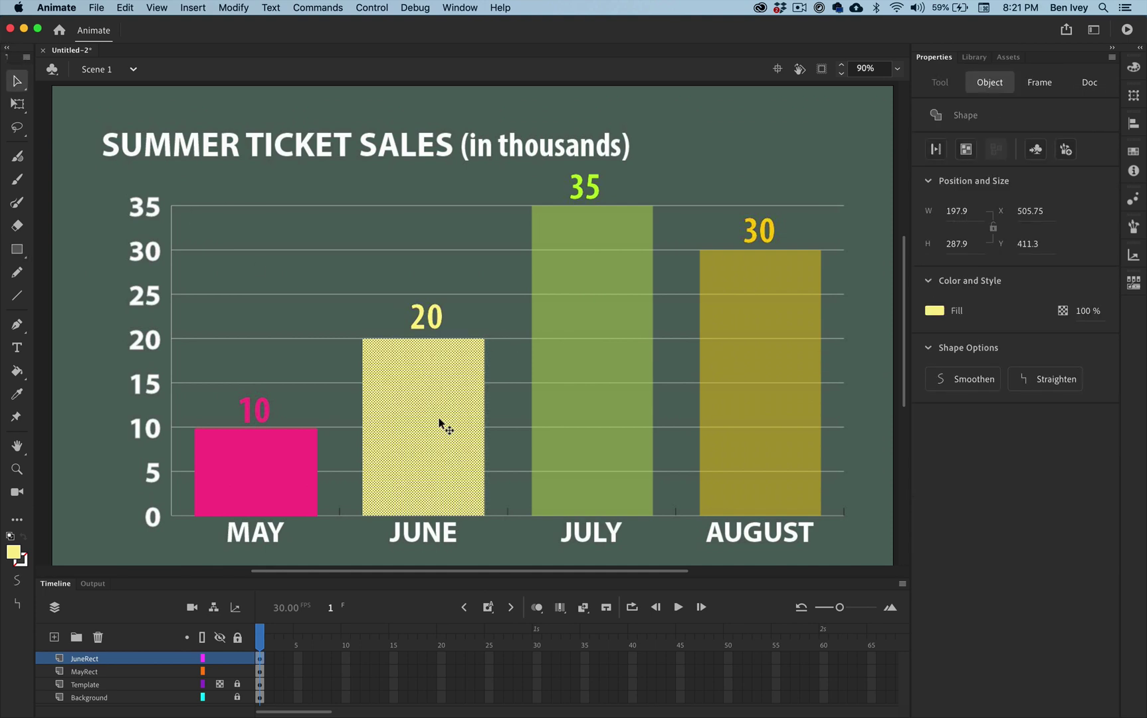
{"action": "left_click", "coordinate": [241, 6]}
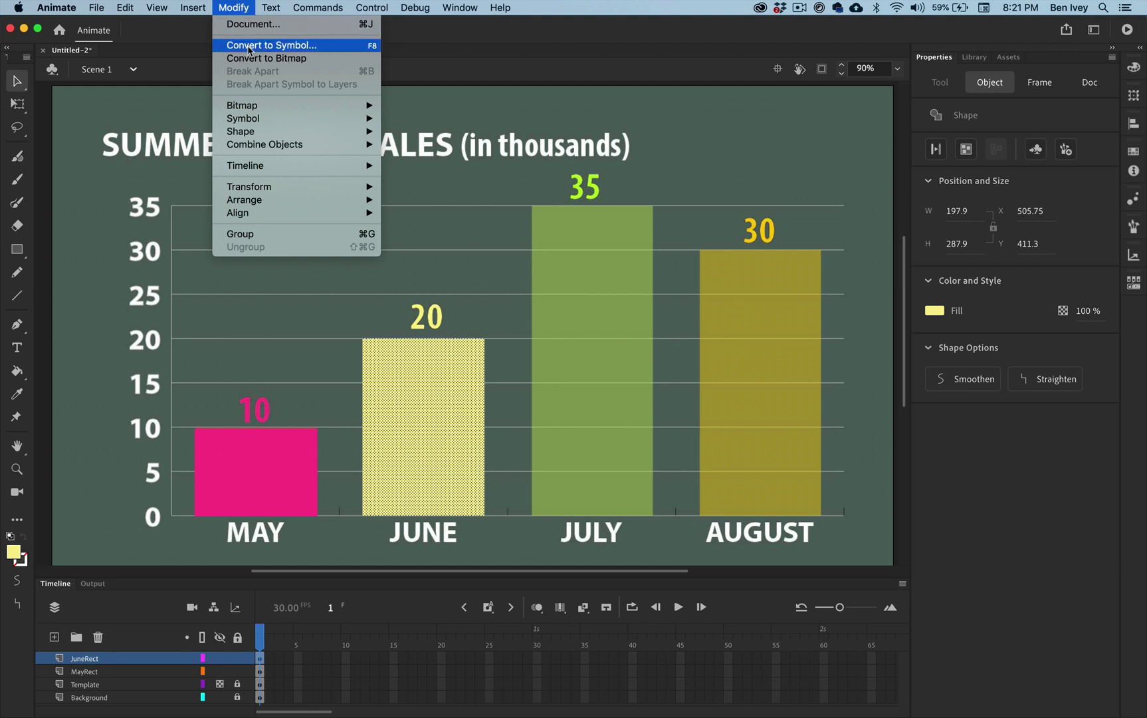
{"action": "left_click", "coordinate": [272, 44]}
{"action": "type", "text": "Ju"}
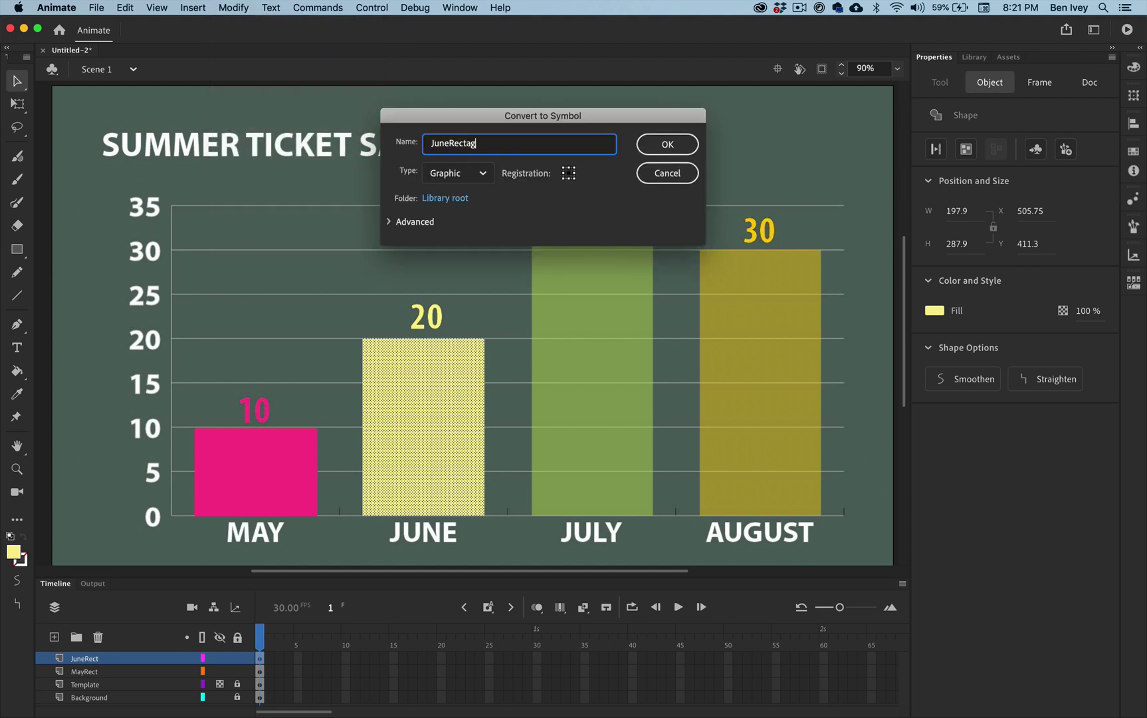
{"action": "type", "text": "neRectangle"}
{"action": "key", "text": "Return"}
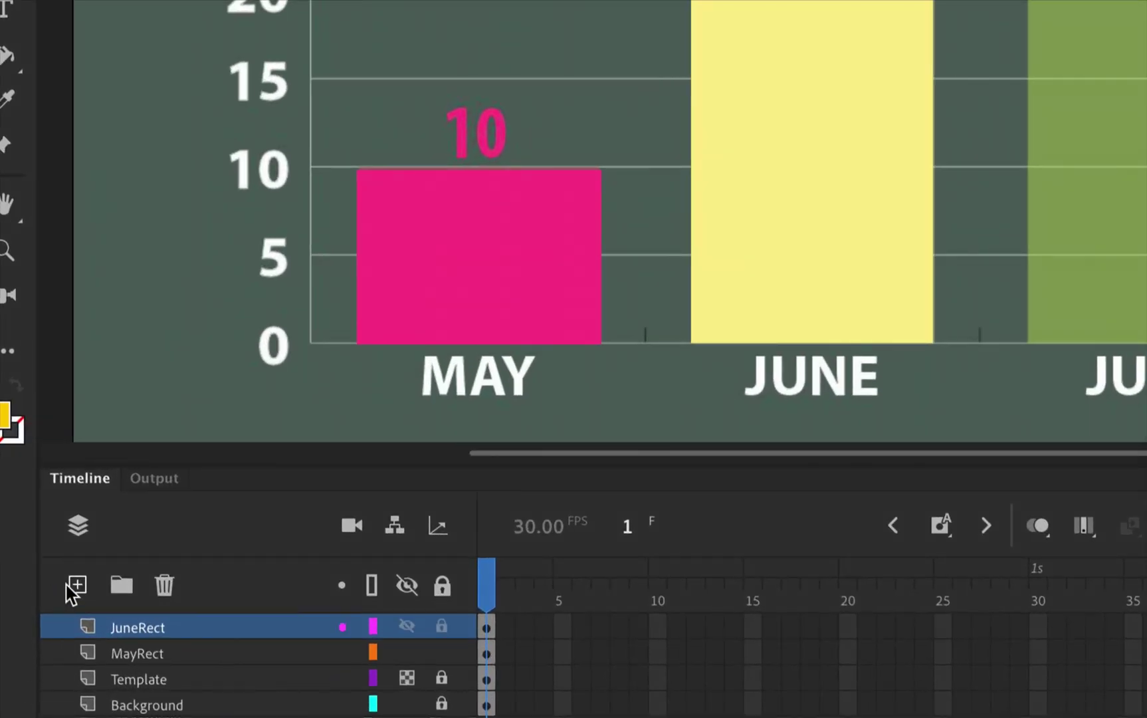
- Add a layer named JulyRect above the JuneRect layer
{"action": "left_click", "coordinate": [57, 637]}
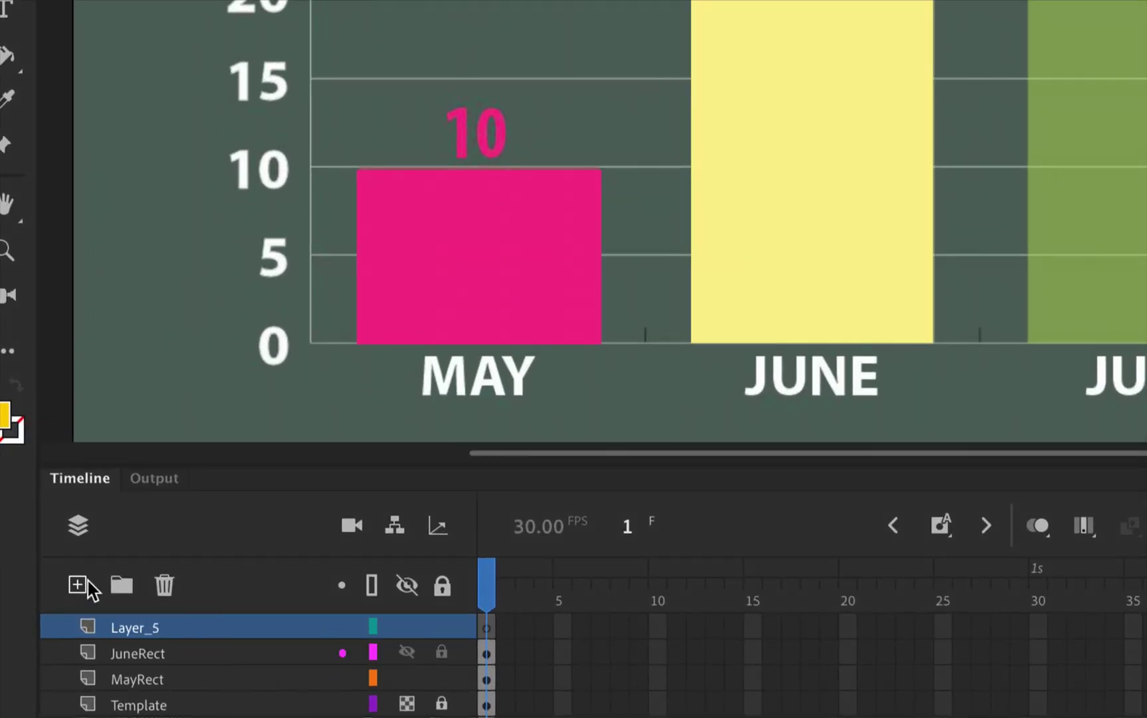
{"action": "double_click", "coordinate": [147, 627]}
{"action": "type", "text": "J"}
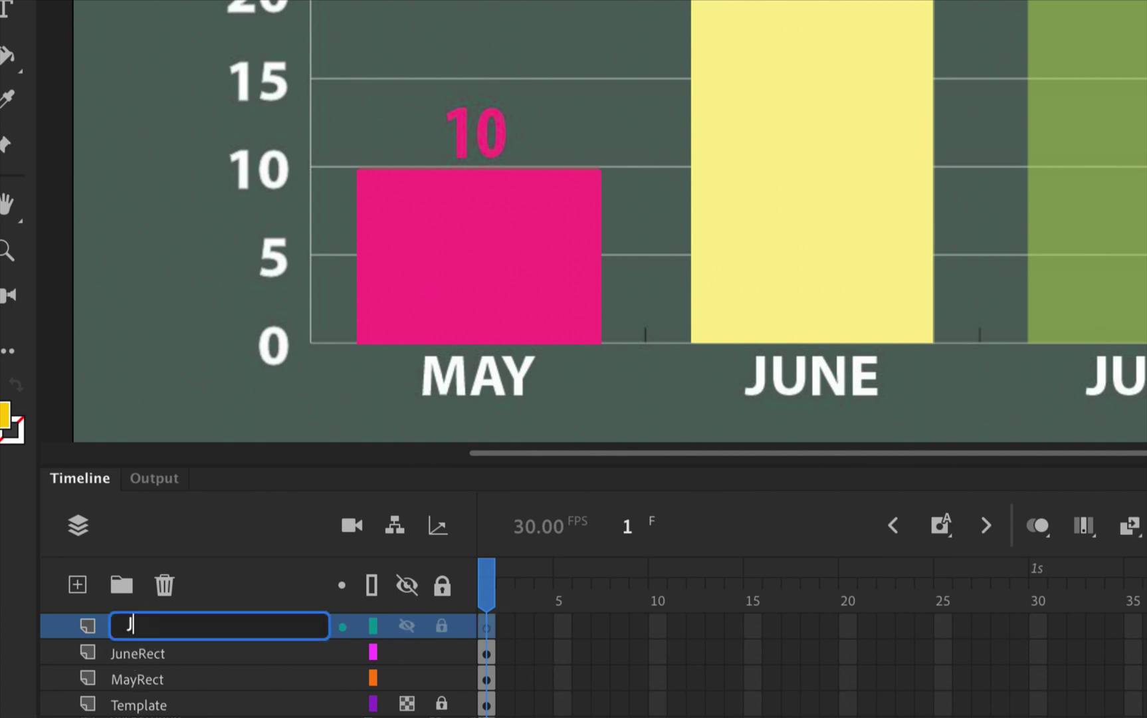
{"action": "type", "text": "ulyRect"}
{"action": "key", "text": "Return"}
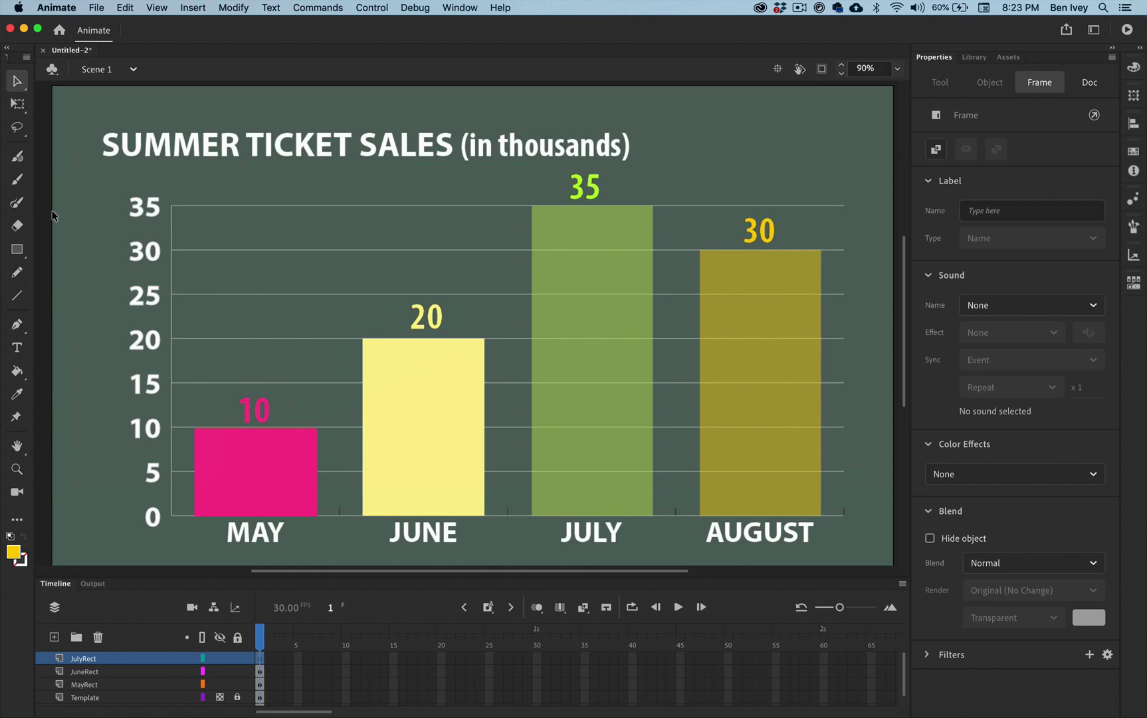
- Draw a rectangle about 198 × 506 px over the July bar on JulyRect, filled with the green sampled from the number 35
{"action": "left_click", "coordinate": [17, 250]}
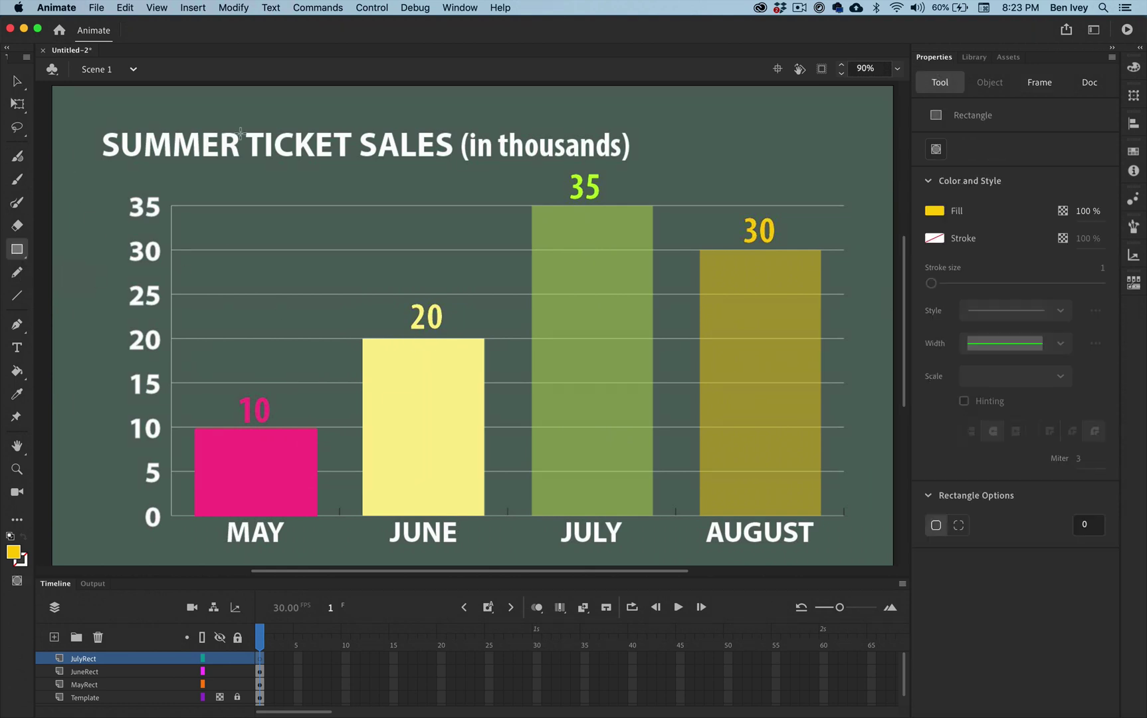
{"action": "left_click", "coordinate": [934, 211]}
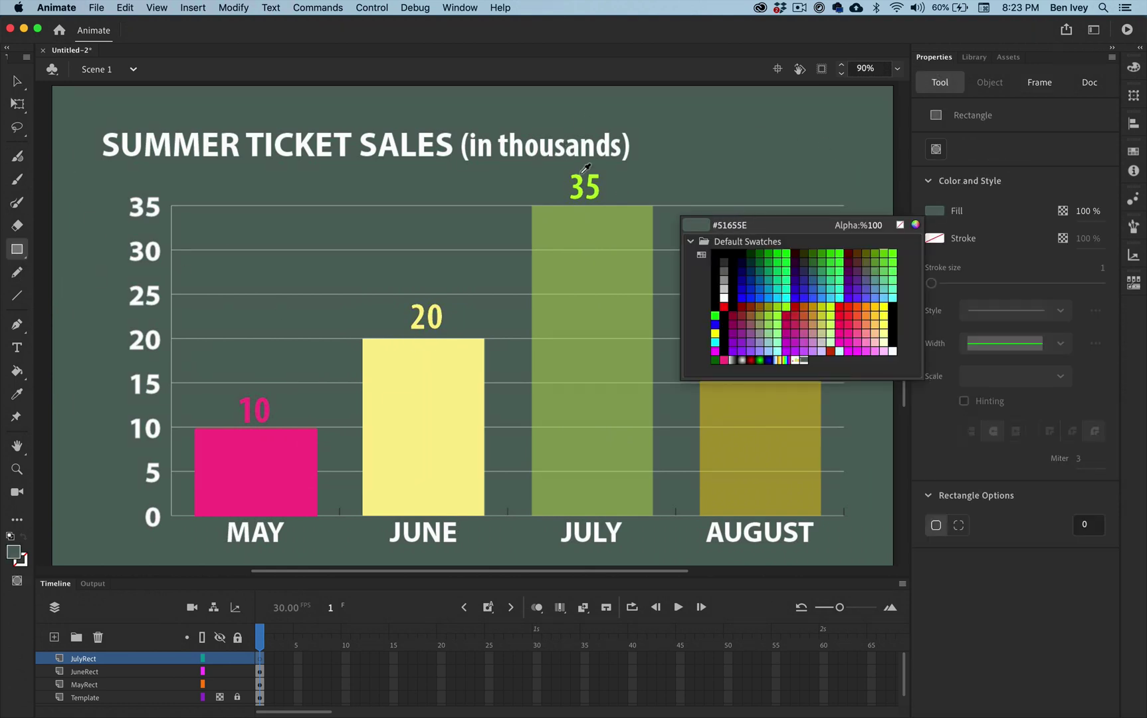
{"action": "left_click", "coordinate": [585, 174]}
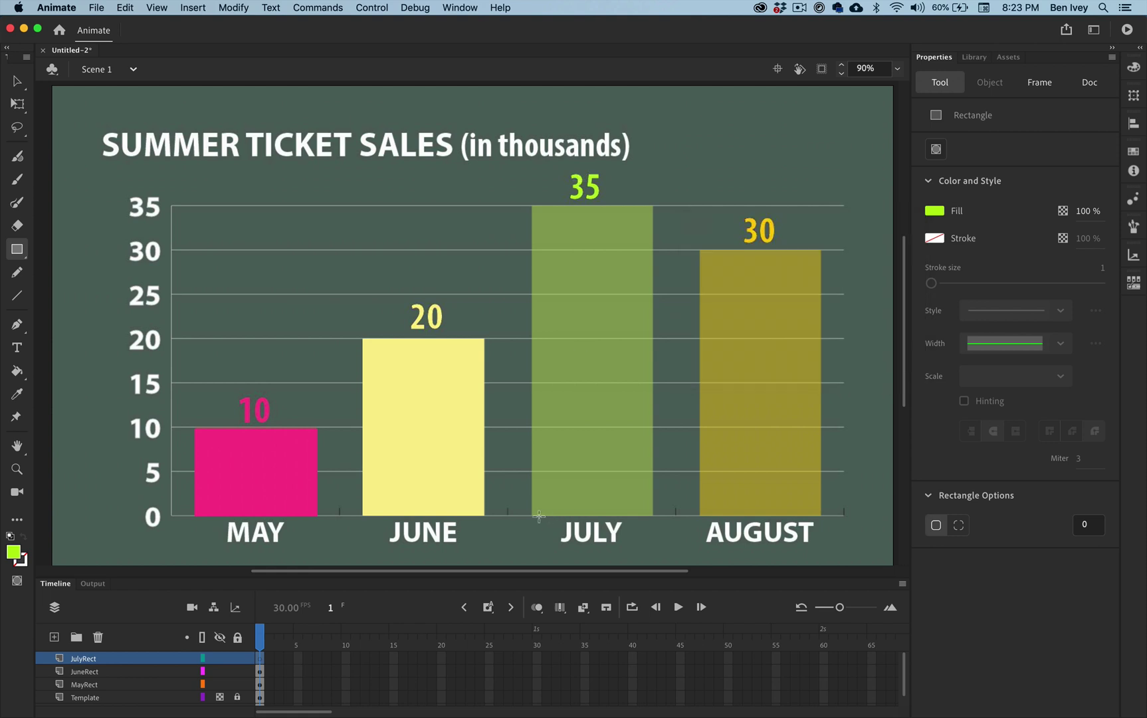
{"action": "left_click_drag", "start_coordinate": [532, 515], "coordinate": [653, 205]}
- Convert the green July rectangle to a named graphic symbol
{"action": "left_click", "coordinate": [16, 81]}
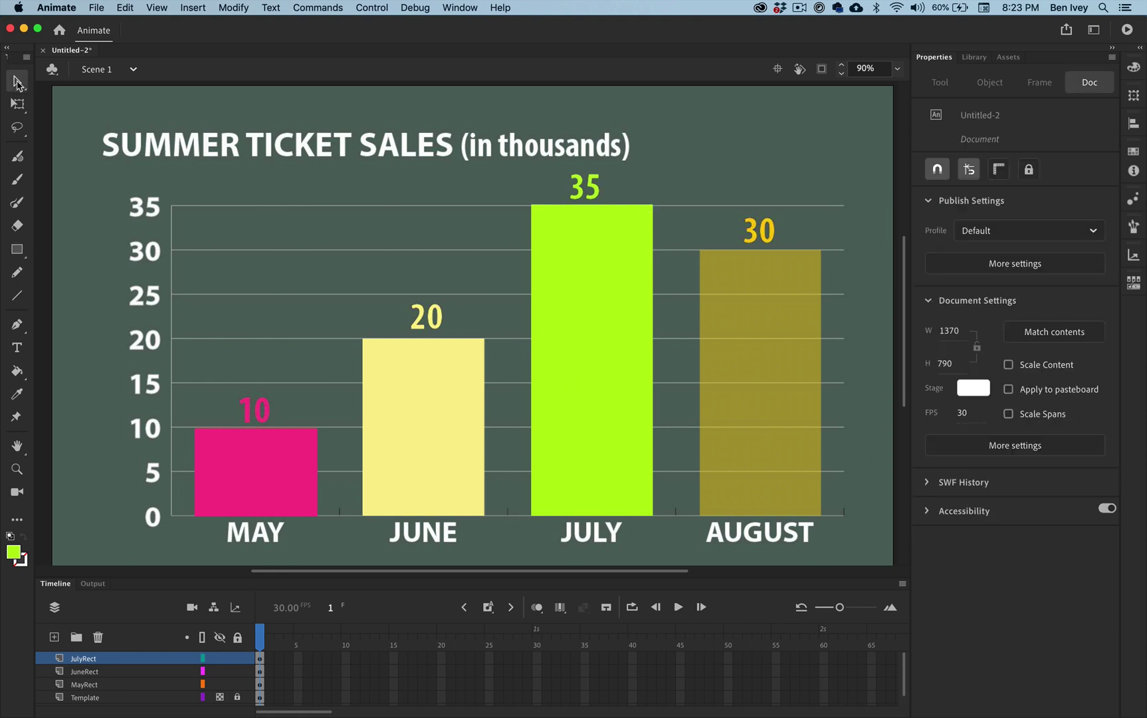
{"action": "left_click", "coordinate": [583, 309]}
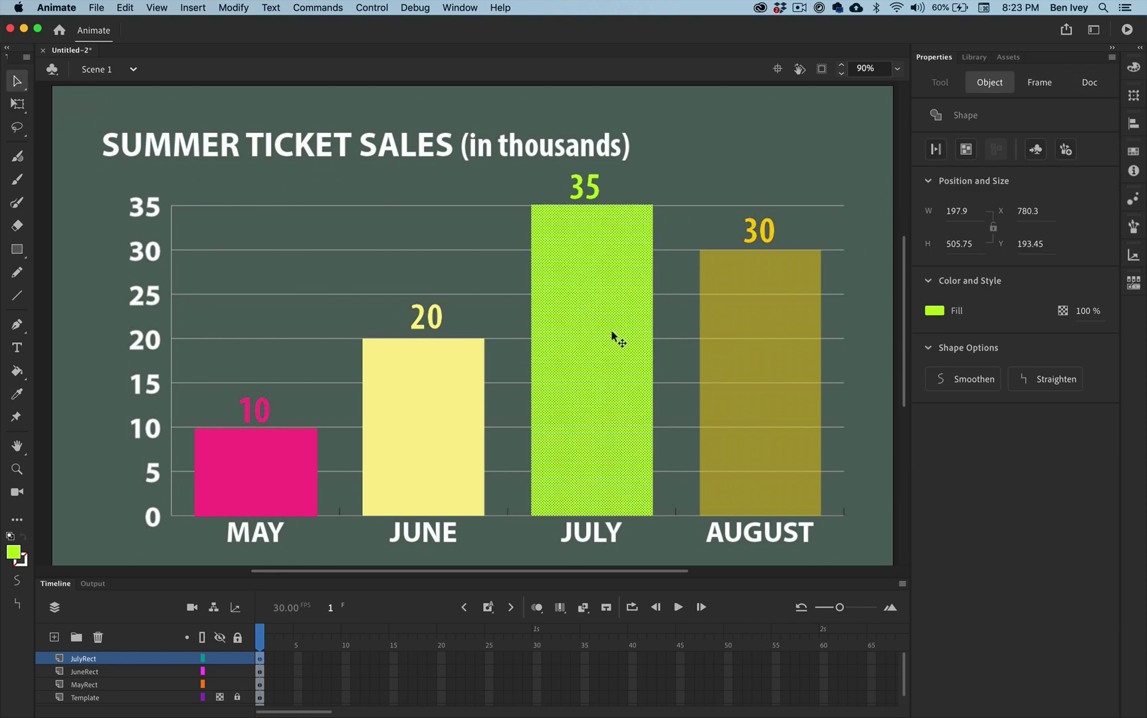
{"action": "left_click", "coordinate": [230, 8]}
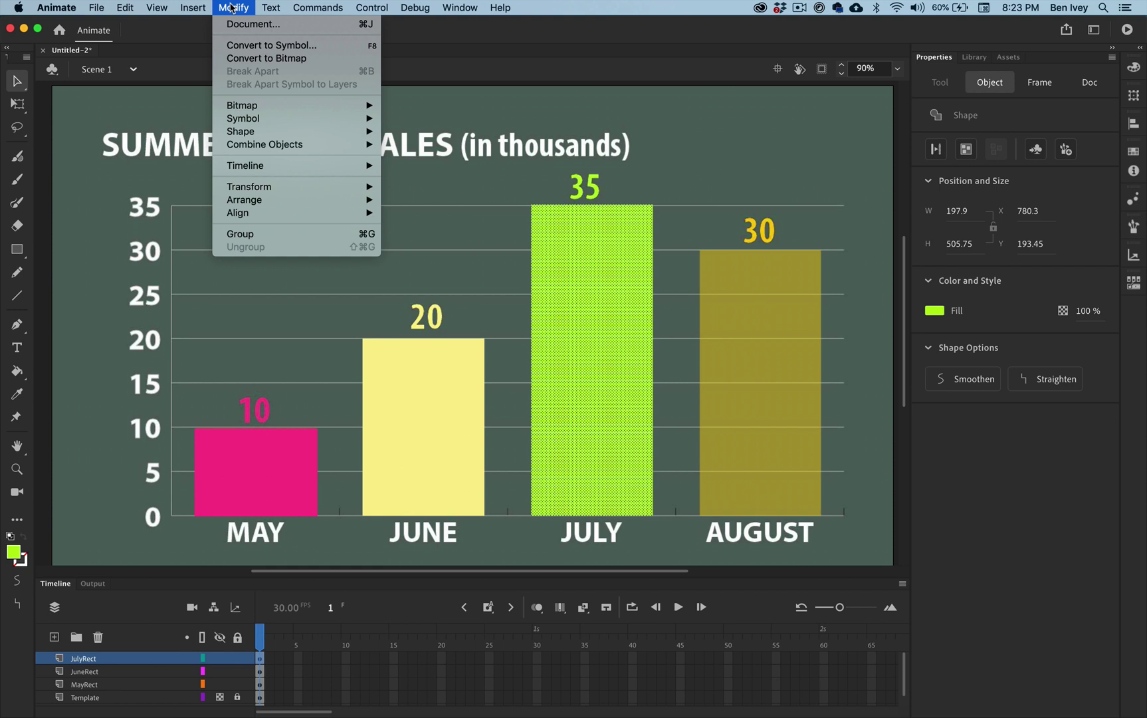
{"action": "left_click", "coordinate": [239, 45]}
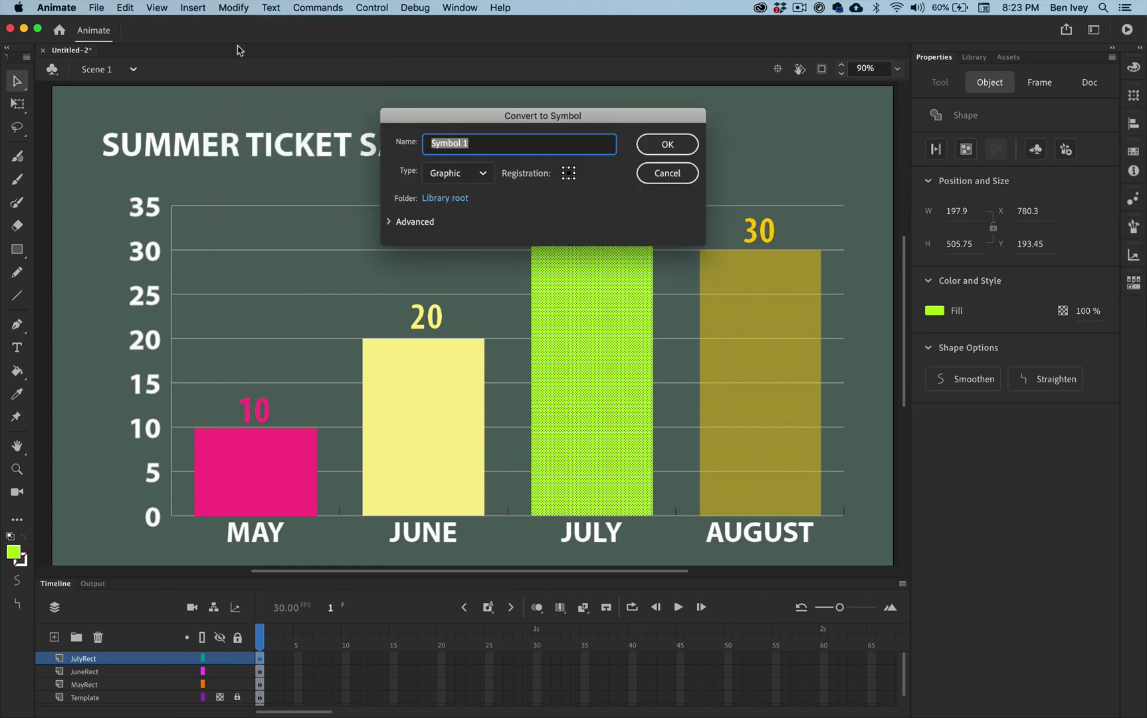
{"action": "type", "text": "Ju"}
{"action": "key", "text": "Return"}
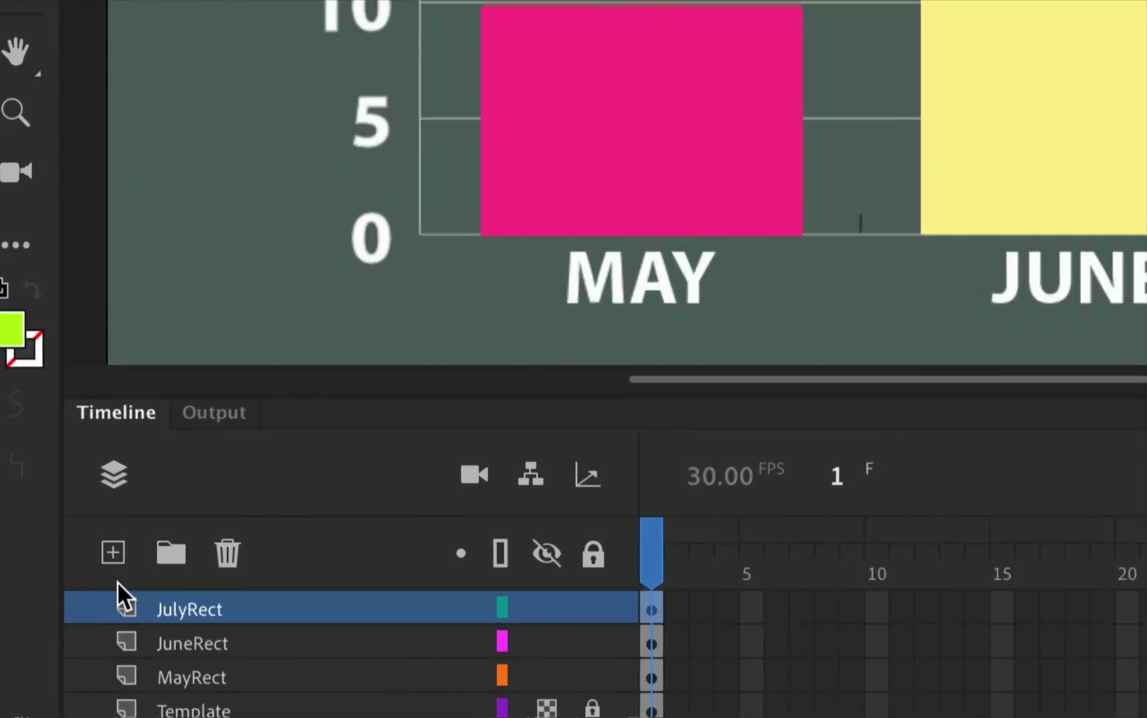
- Add a layer named AugRect above the JulyRect layer
{"action": "left_click", "coordinate": [114, 553]}
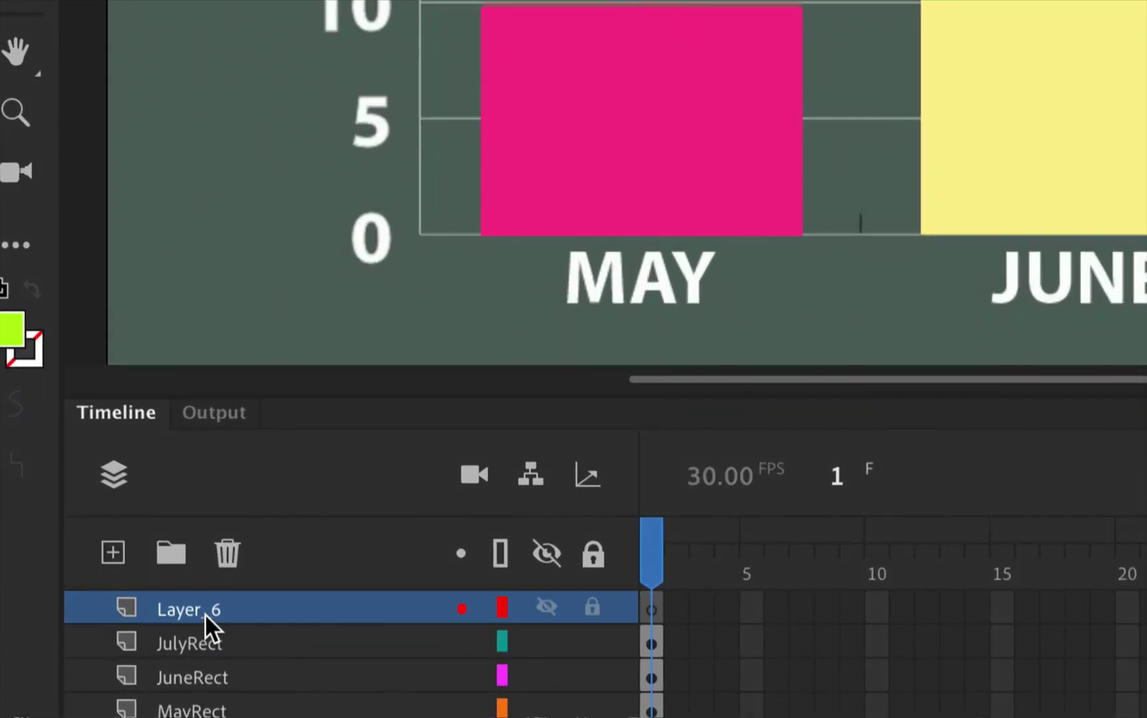
{"action": "double_click", "coordinate": [206, 608]}
{"action": "type", "text": "AugRect"}
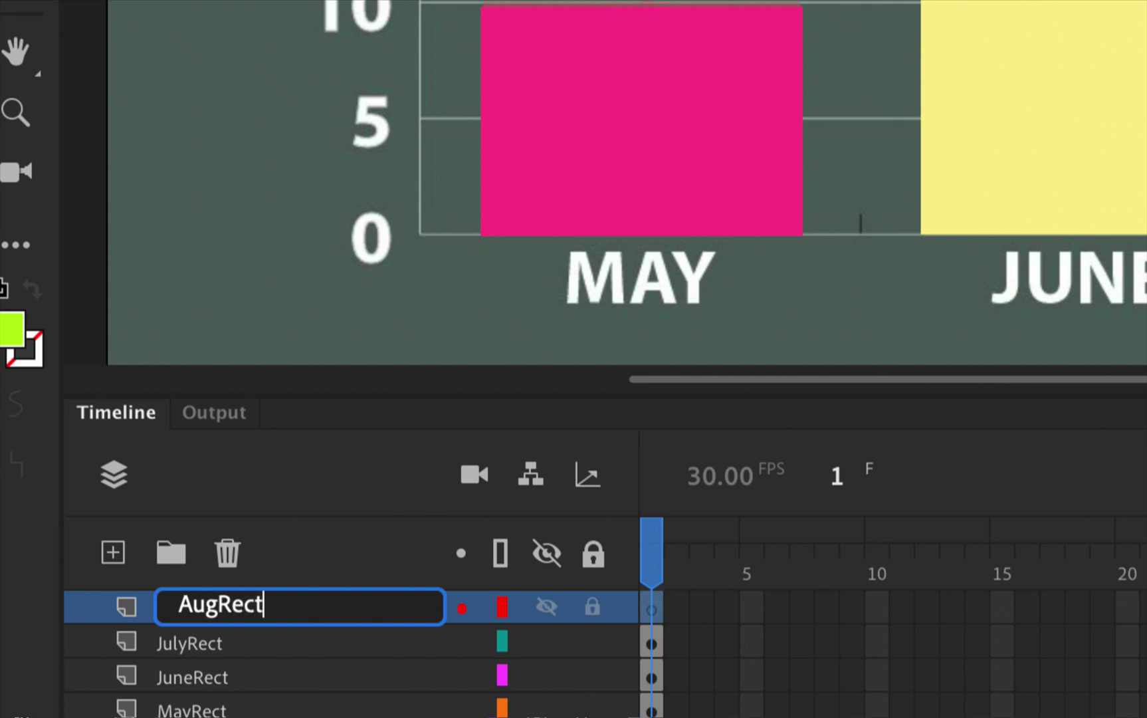
{"action": "key", "text": "Return"}
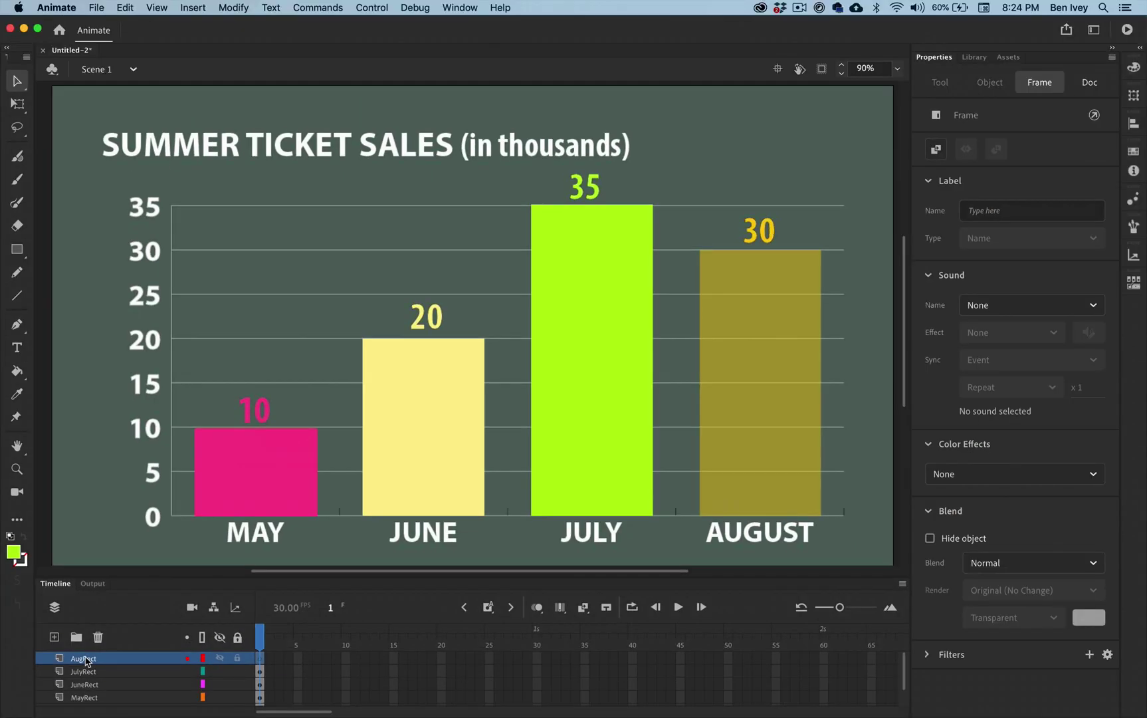
- Draw a rectangle about 195 × 431 px over the August bar on AugRect, filled with the orange sampled from the number 30
{"action": "left_click", "coordinate": [17, 250]}
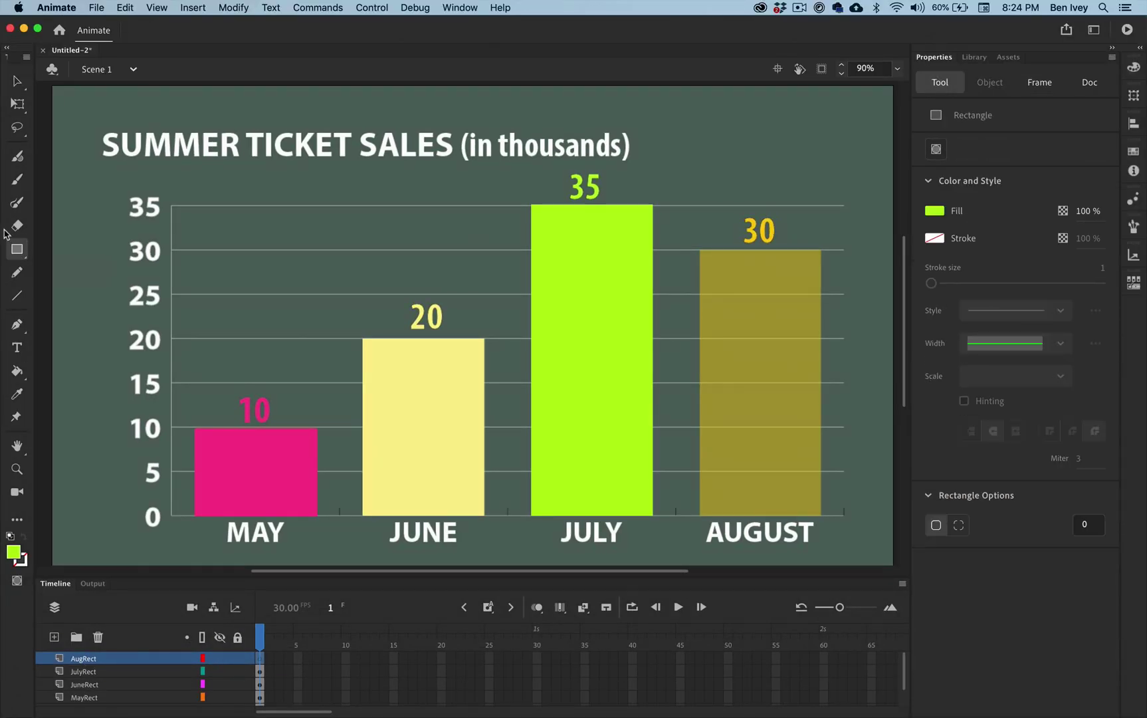
{"action": "left_click", "coordinate": [938, 212]}
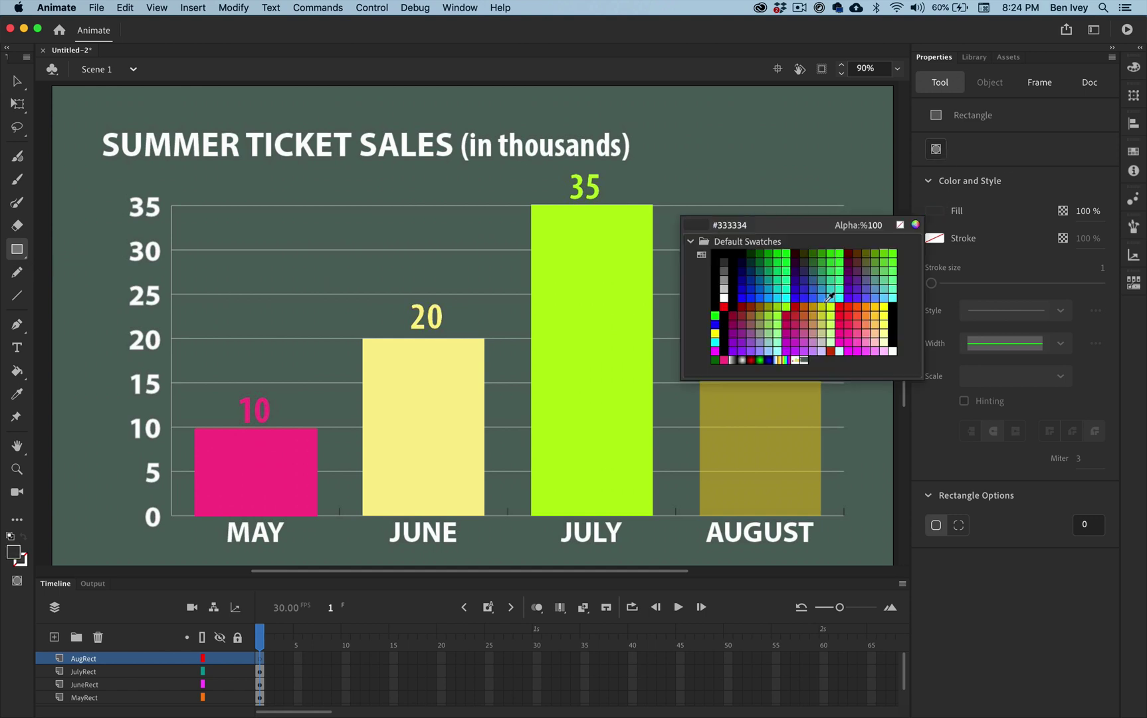
{"action": "scroll", "coordinate": [779, 404], "scroll_direction": "right", "scroll_amount": 5}
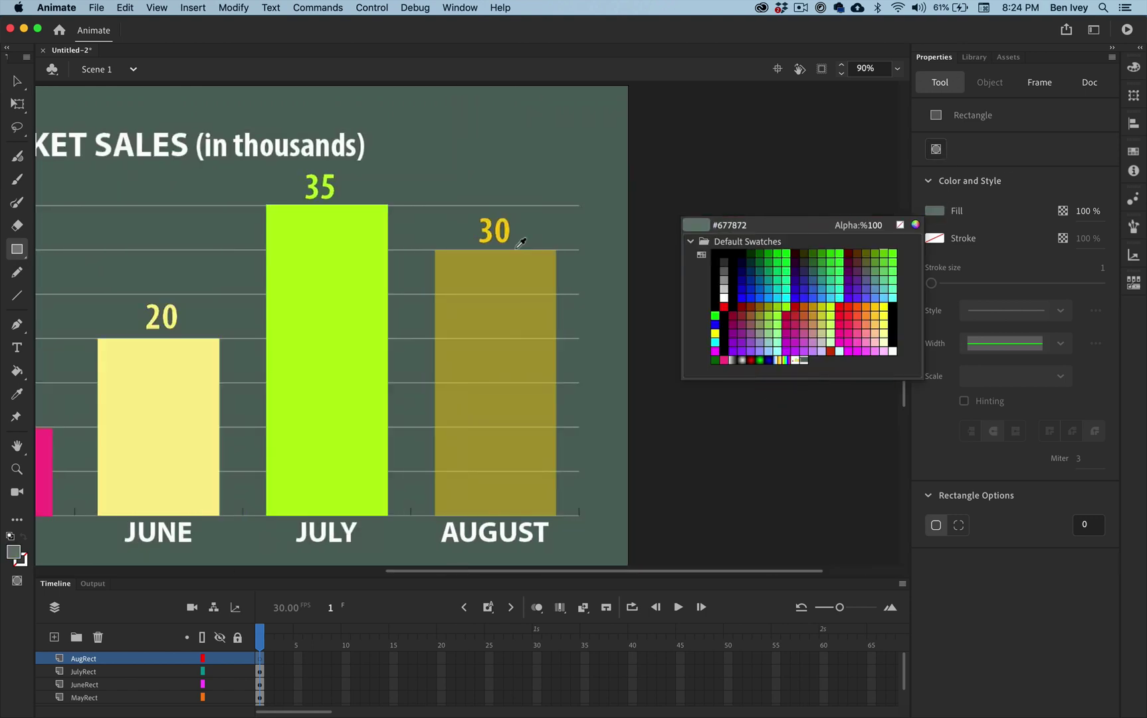
{"action": "left_click", "coordinate": [496, 226]}
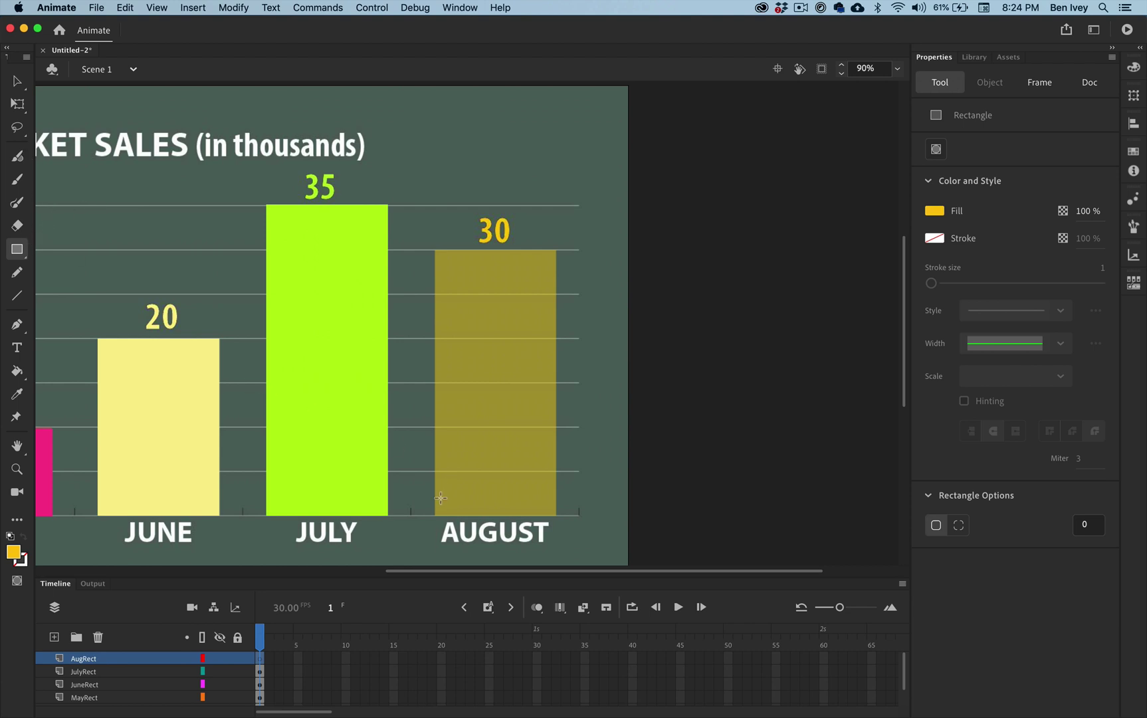
{"action": "left_click_drag", "start_coordinate": [435, 515], "coordinate": [555, 250]}
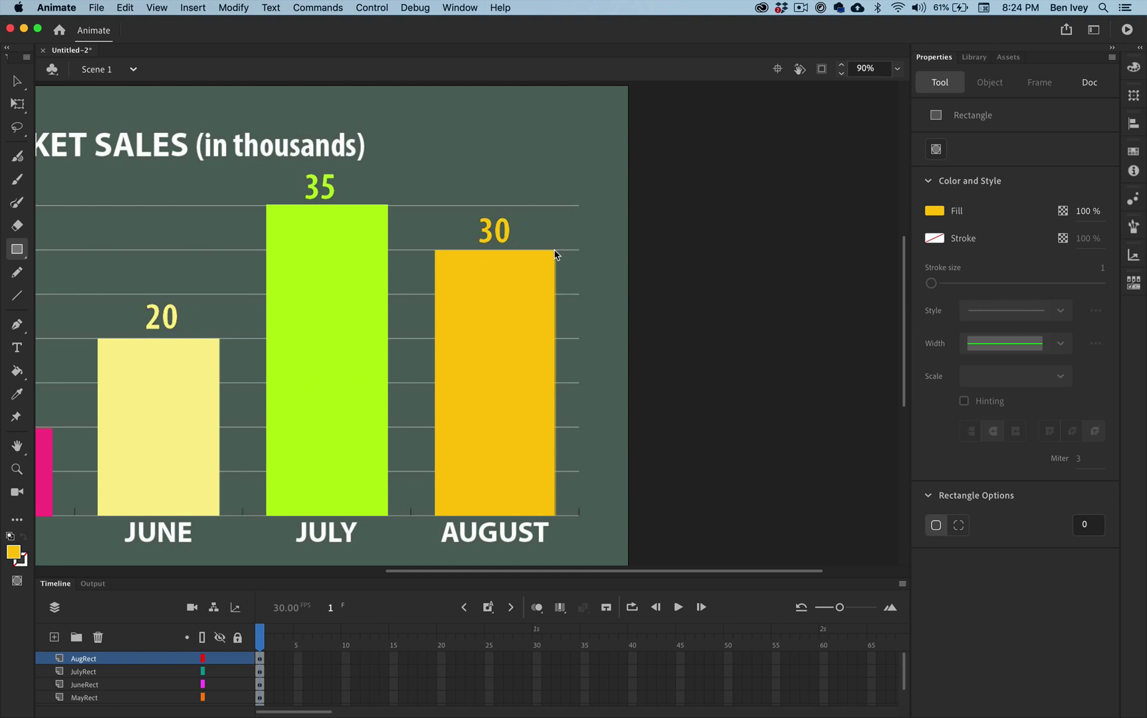
- Convert the orange August rectangle to a graphic symbol named AugRect
{"action": "left_click", "coordinate": [17, 80]}
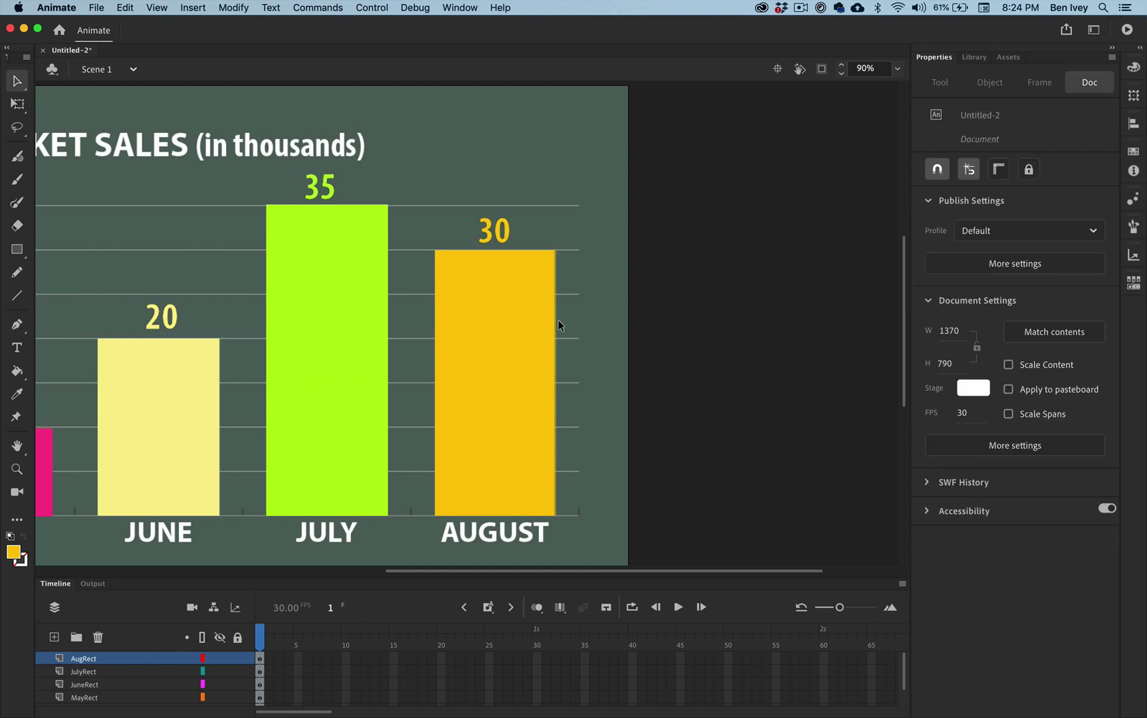
{"action": "left_click", "coordinate": [505, 313]}
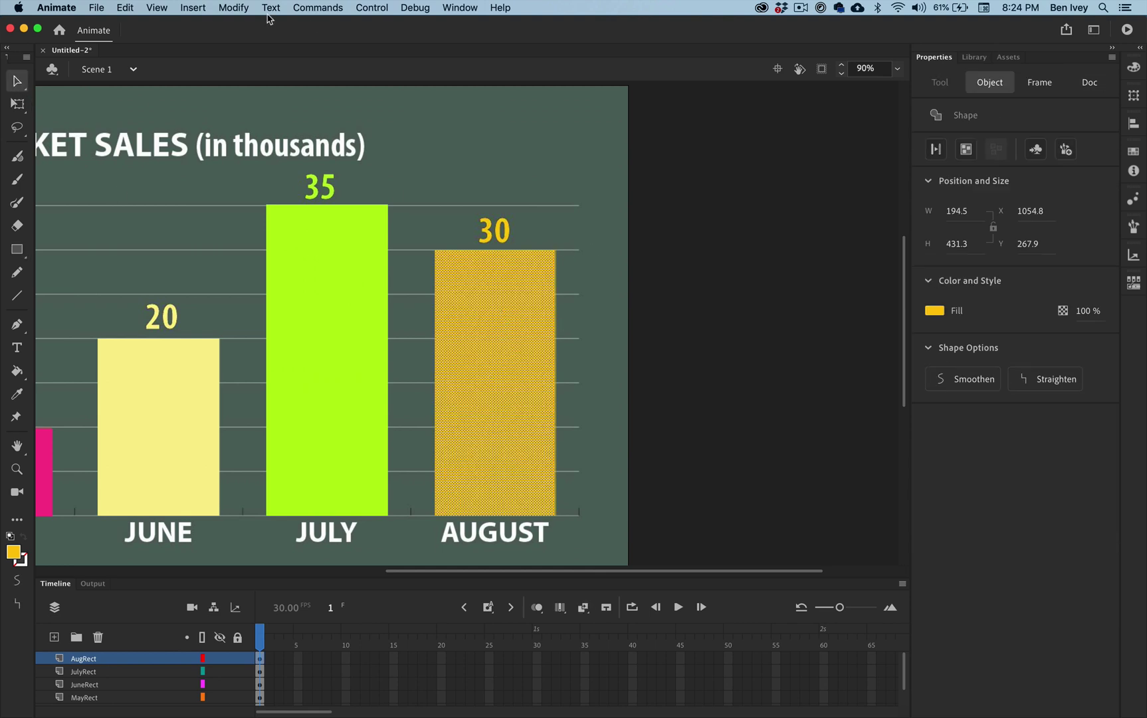
{"action": "left_click", "coordinate": [236, 7]}
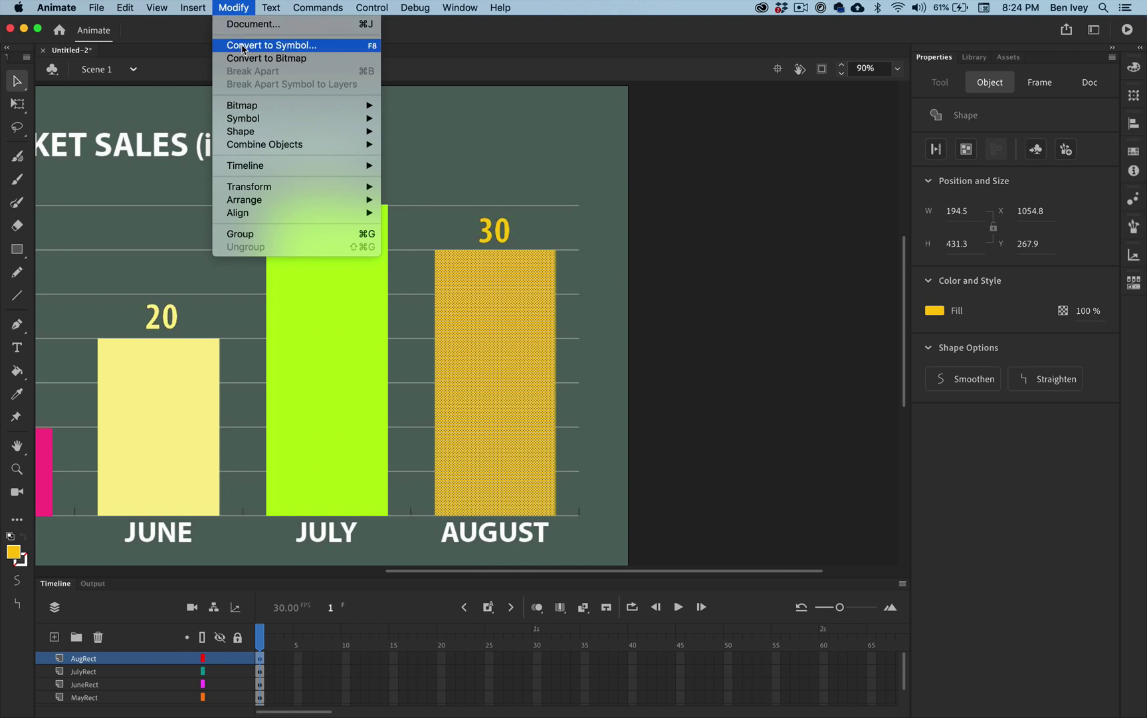
{"action": "left_click", "coordinate": [271, 45]}
{"action": "type", "text": "Aug"}
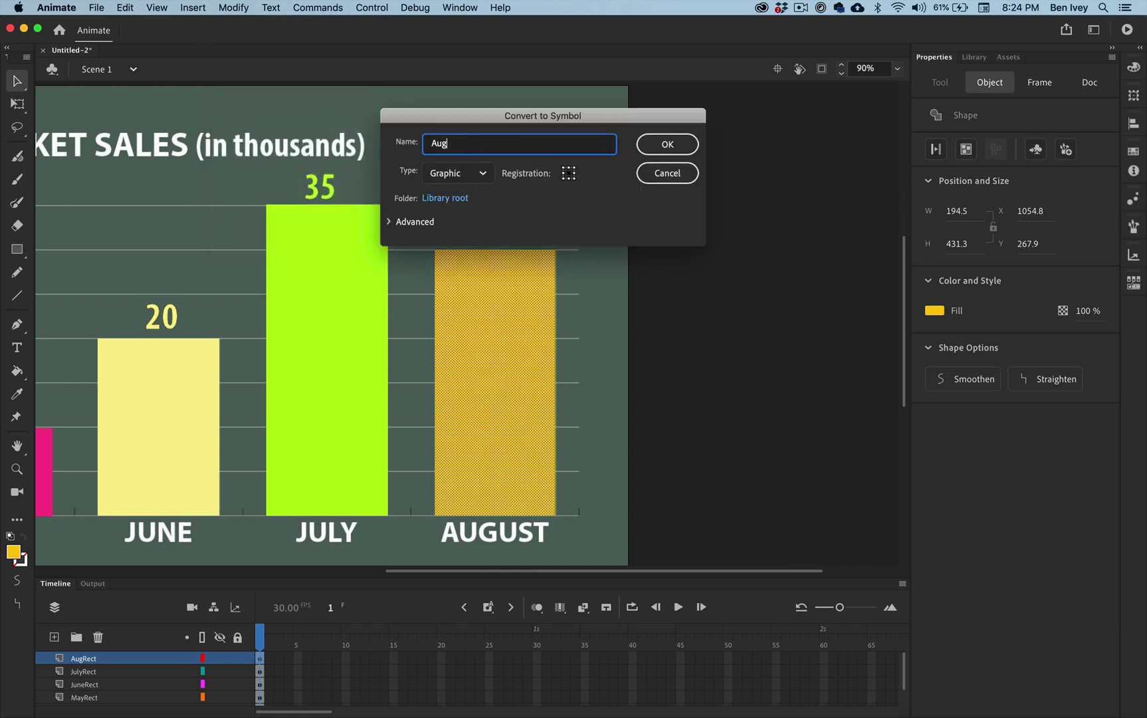
{"action": "type", "text": "Rect"}
{"action": "key", "text": "Return"}
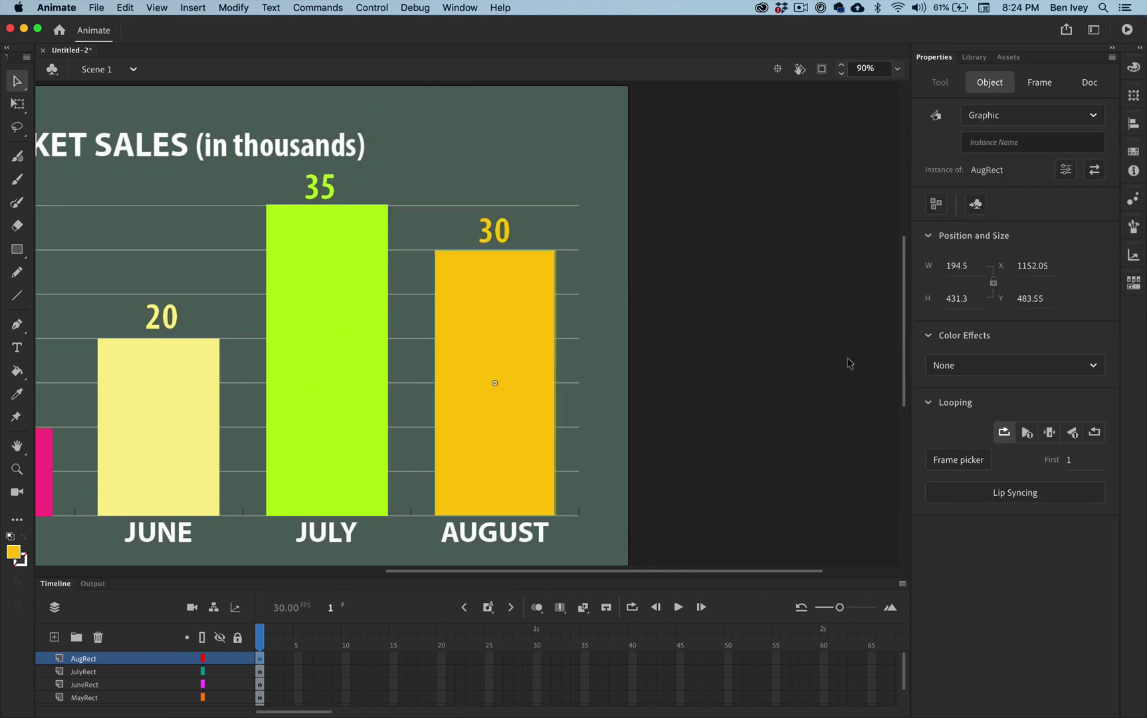
- Select the May rectangle on the stage and enlarge the timeline area to show all six layers
{"action": "scroll", "coordinate": [803, 342], "scroll_direction": "left", "scroll_amount": 5}
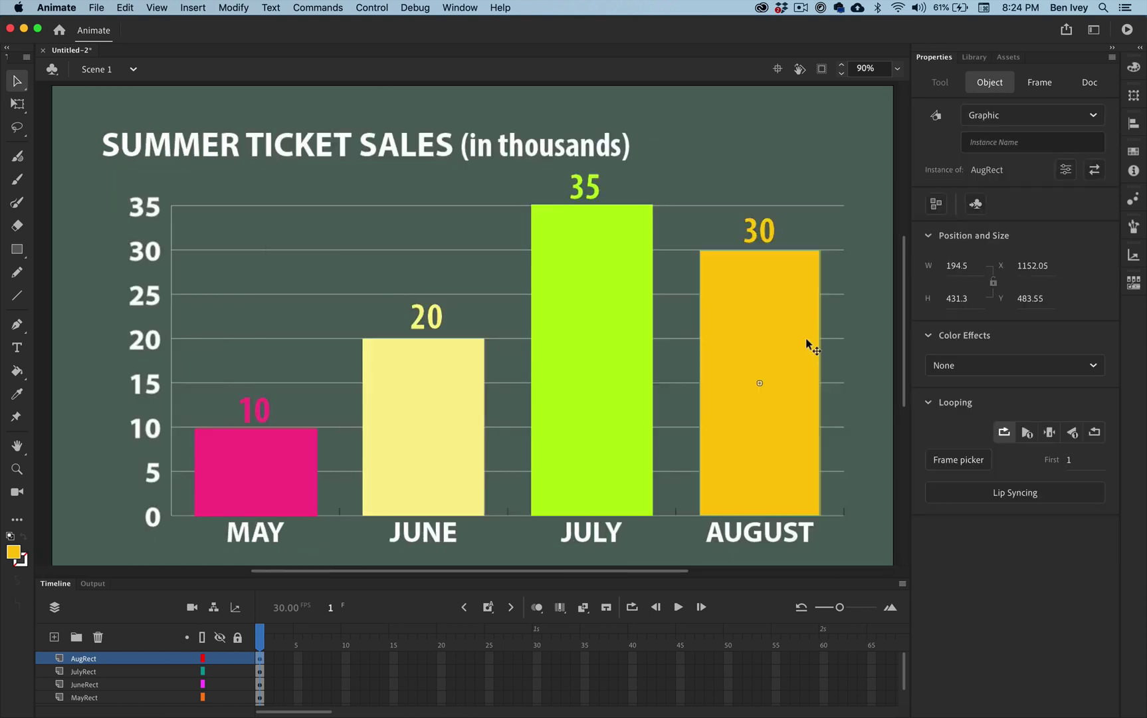
{"action": "left_click", "coordinate": [600, 413]}
{"action": "left_click", "coordinate": [428, 448]}
{"action": "left_click", "coordinate": [294, 456]}
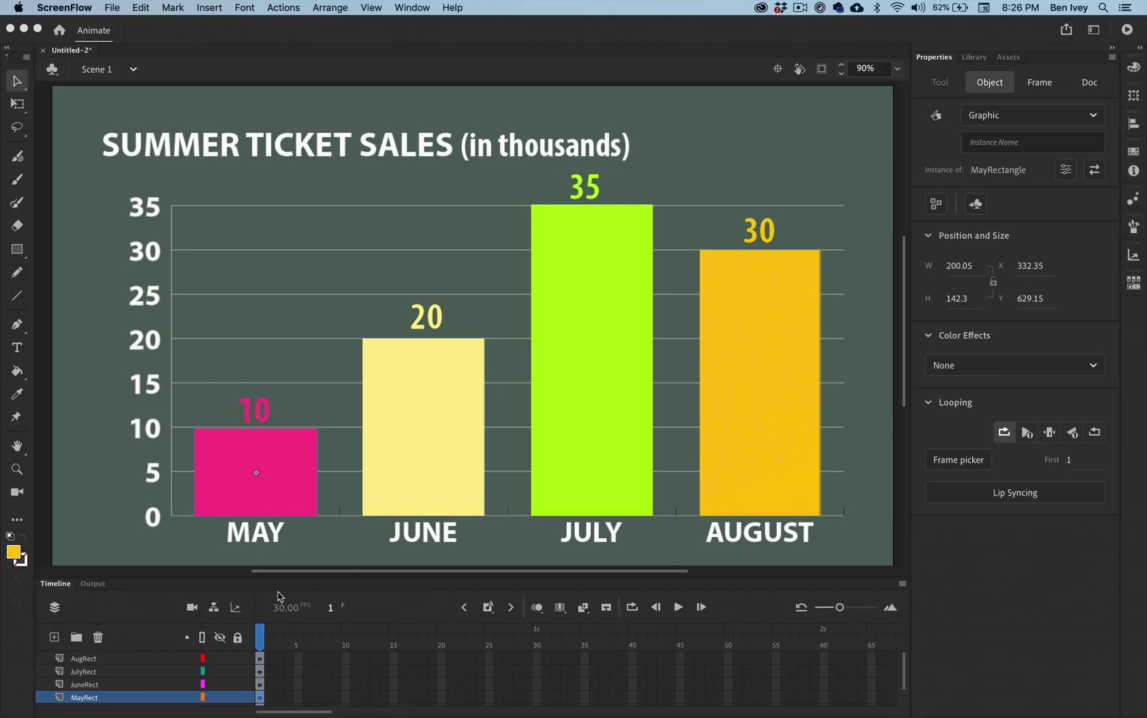
{"action": "left_click", "coordinate": [339, 583]}
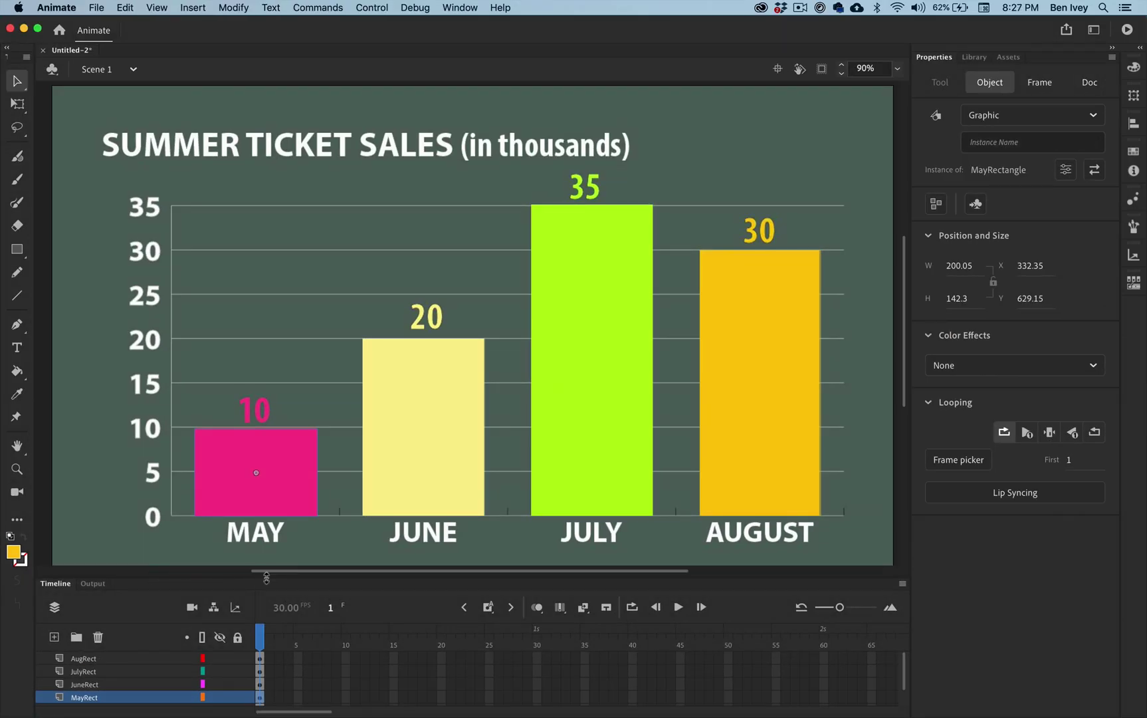
{"action": "left_click_drag", "start_coordinate": [267, 578], "coordinate": [267, 504]}
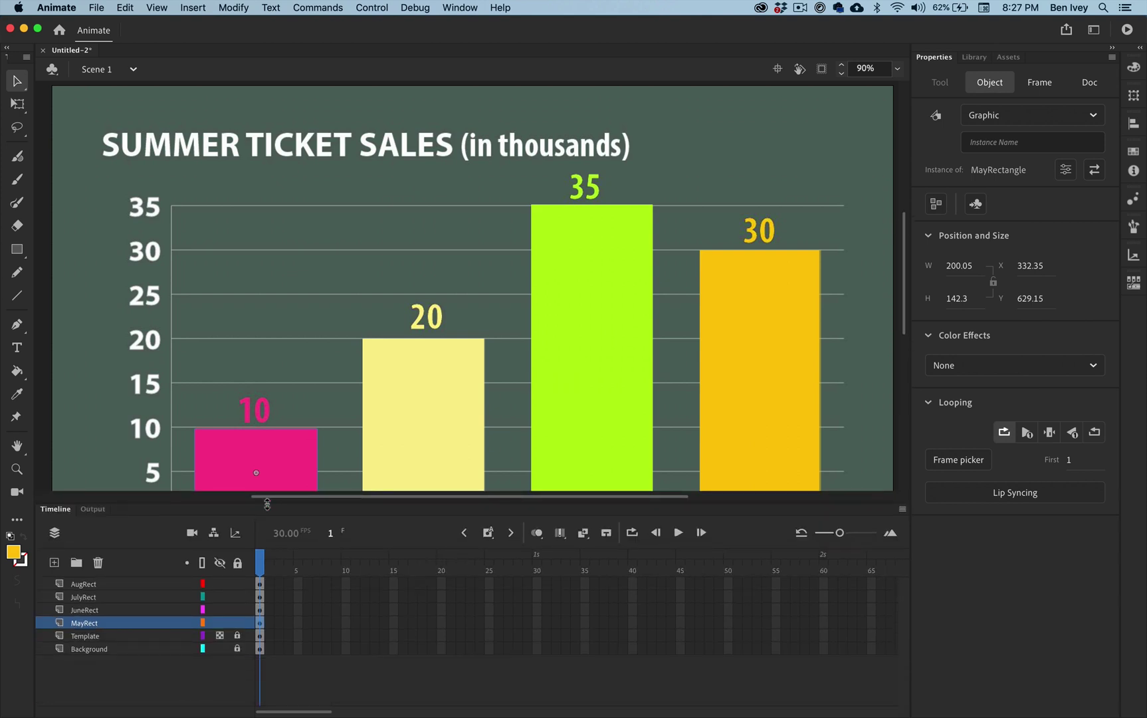
- Insert a keyframe at frame 15 on the MayRect layer
{"action": "scroll", "coordinate": [207, 290], "scroll_direction": "down", "scroll_amount": 5}
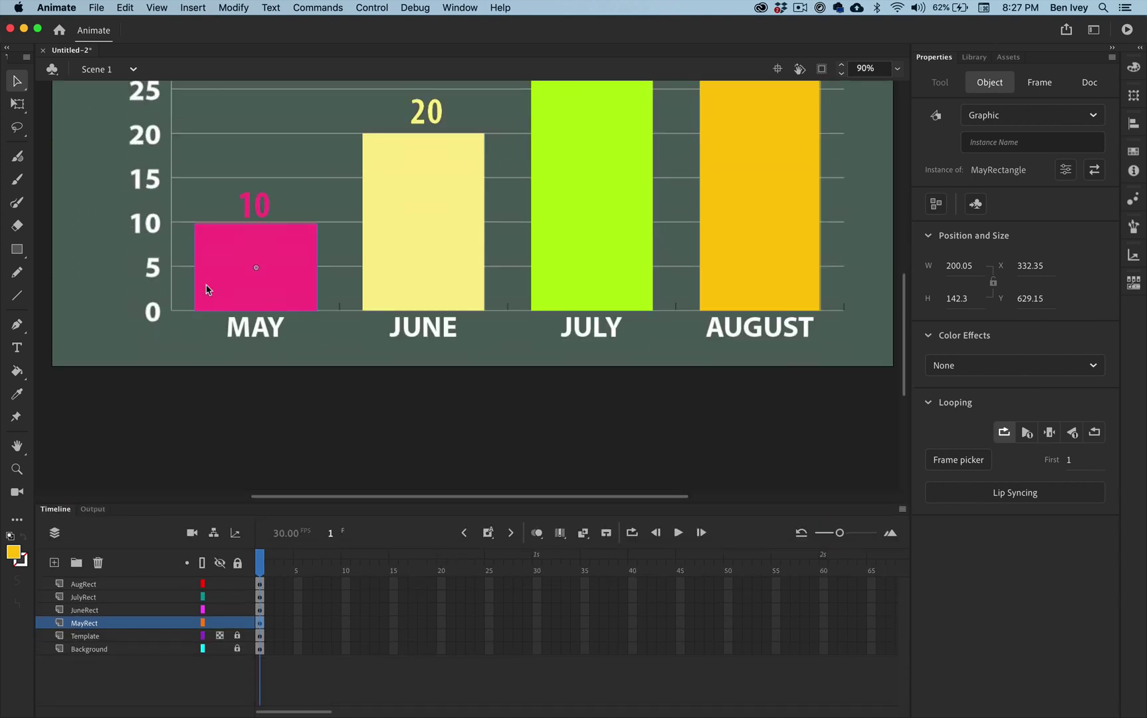
{"action": "key", "text": "super+equal"}
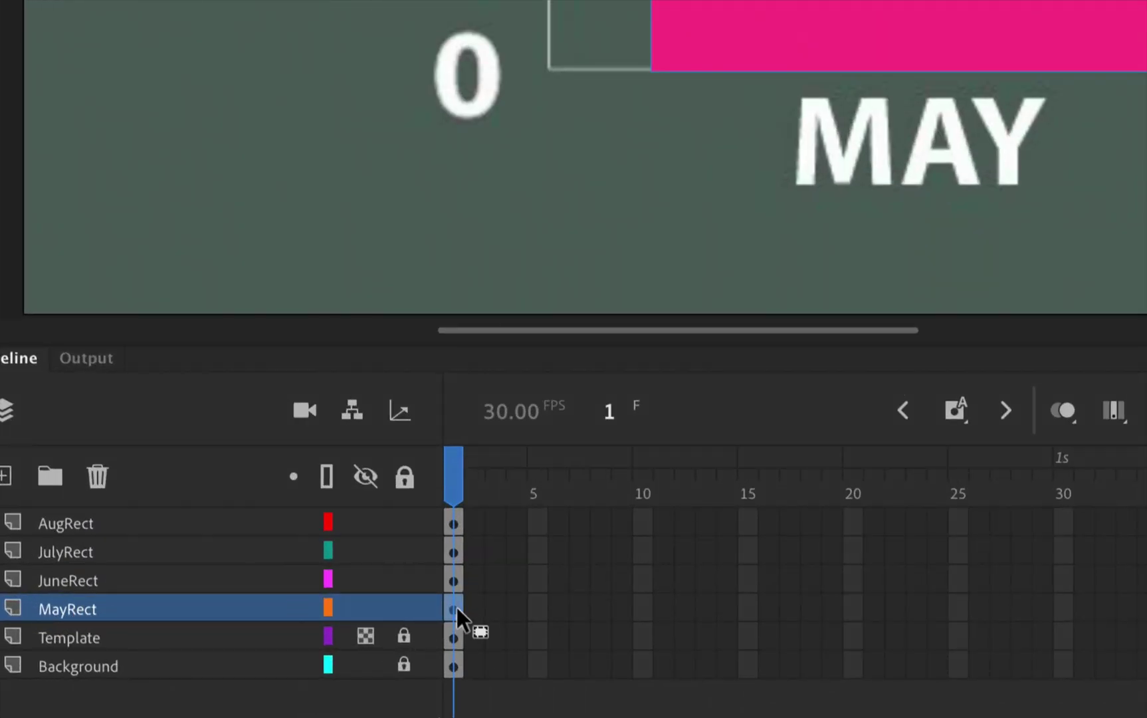
{"action": "left_click", "coordinate": [747, 607]}
{"action": "right_click", "coordinate": [746, 607]}
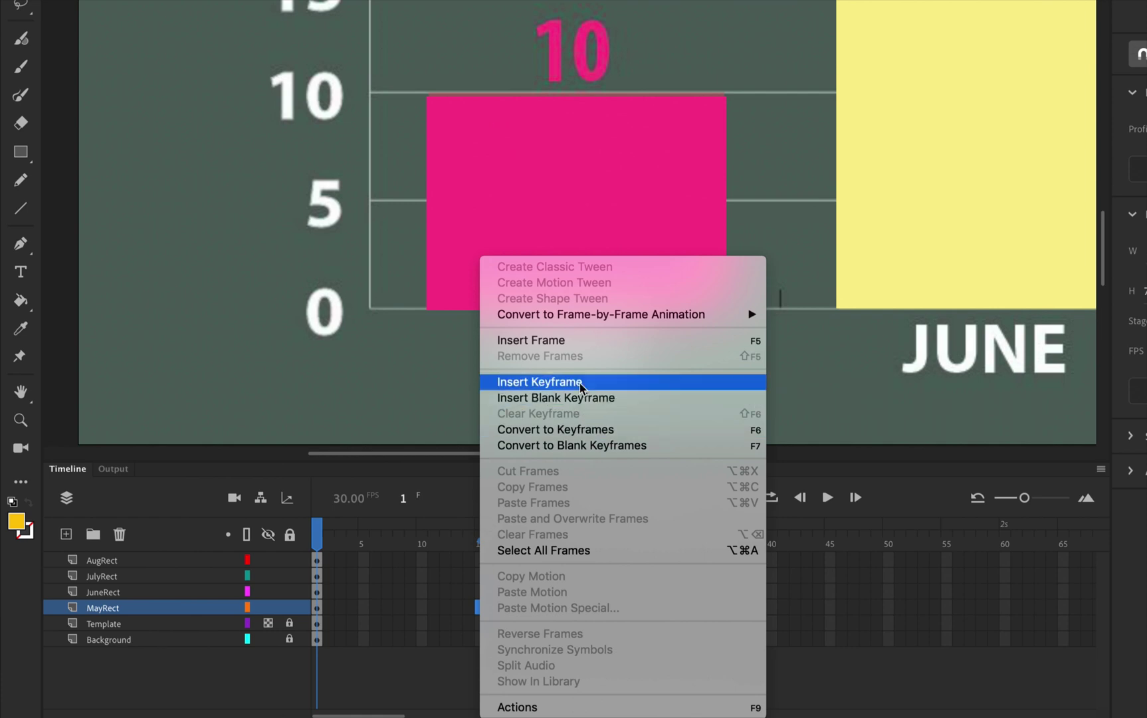
{"action": "left_click", "coordinate": [580, 383]}
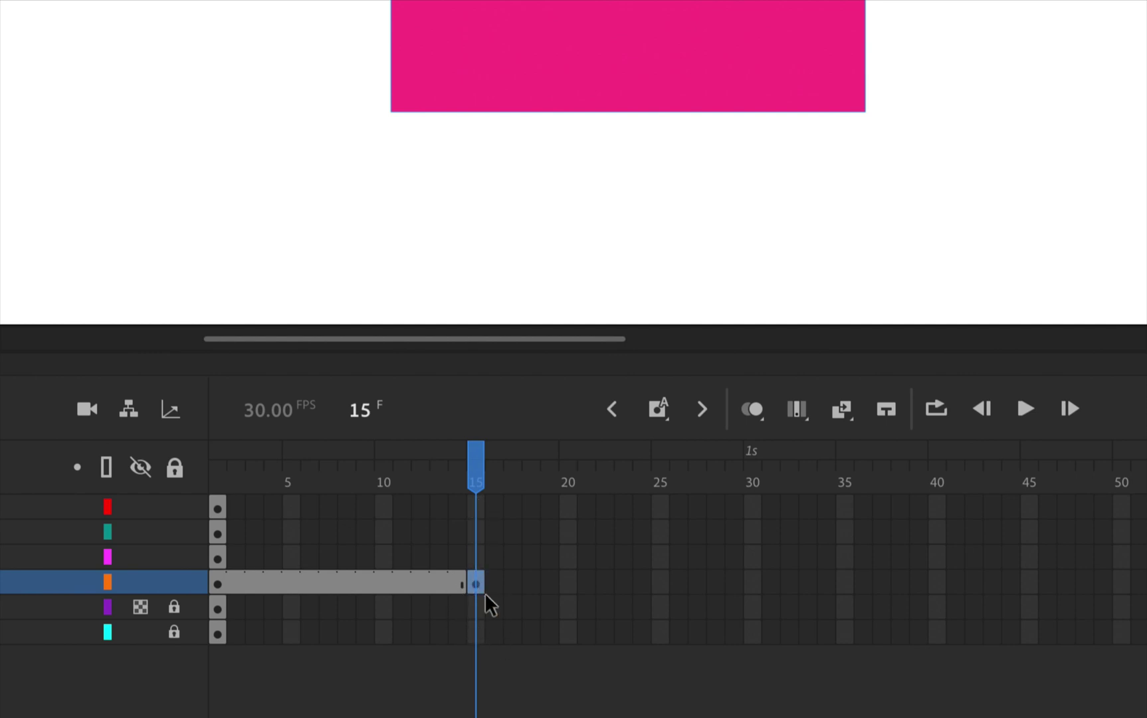
- Extend the Background and Template layers to frame 15 by inserting frames
{"action": "left_click", "coordinate": [482, 635]}
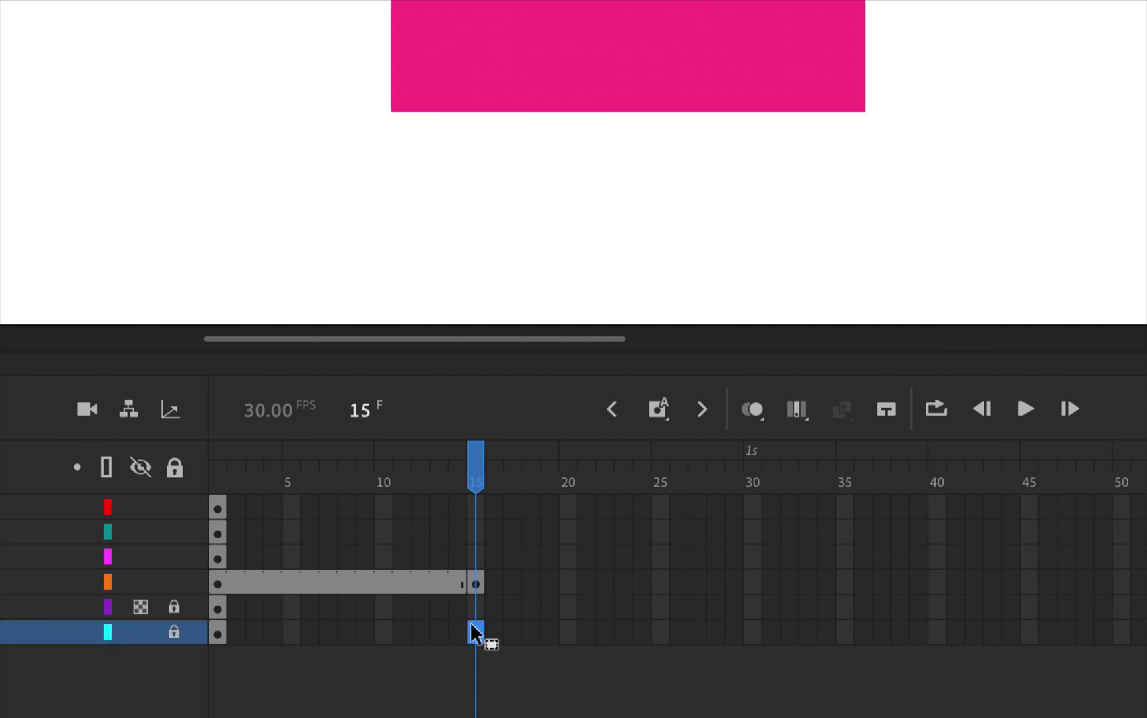
{"action": "right_click", "coordinate": [475, 633]}
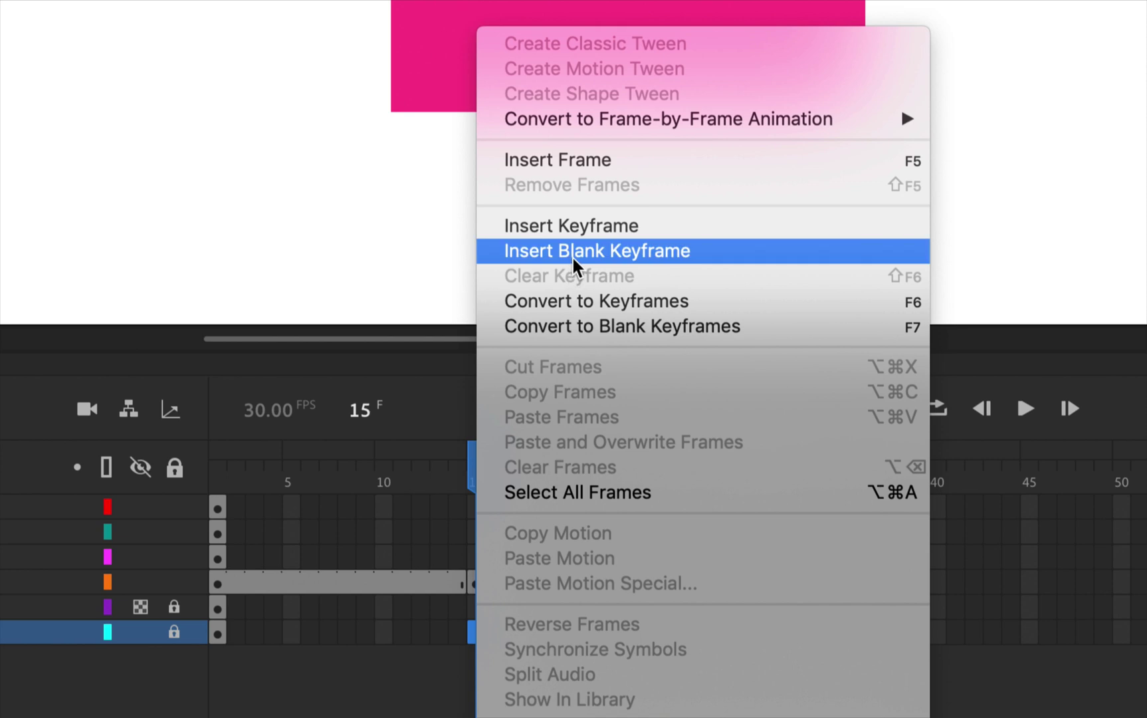
{"action": "left_click", "coordinate": [579, 174]}
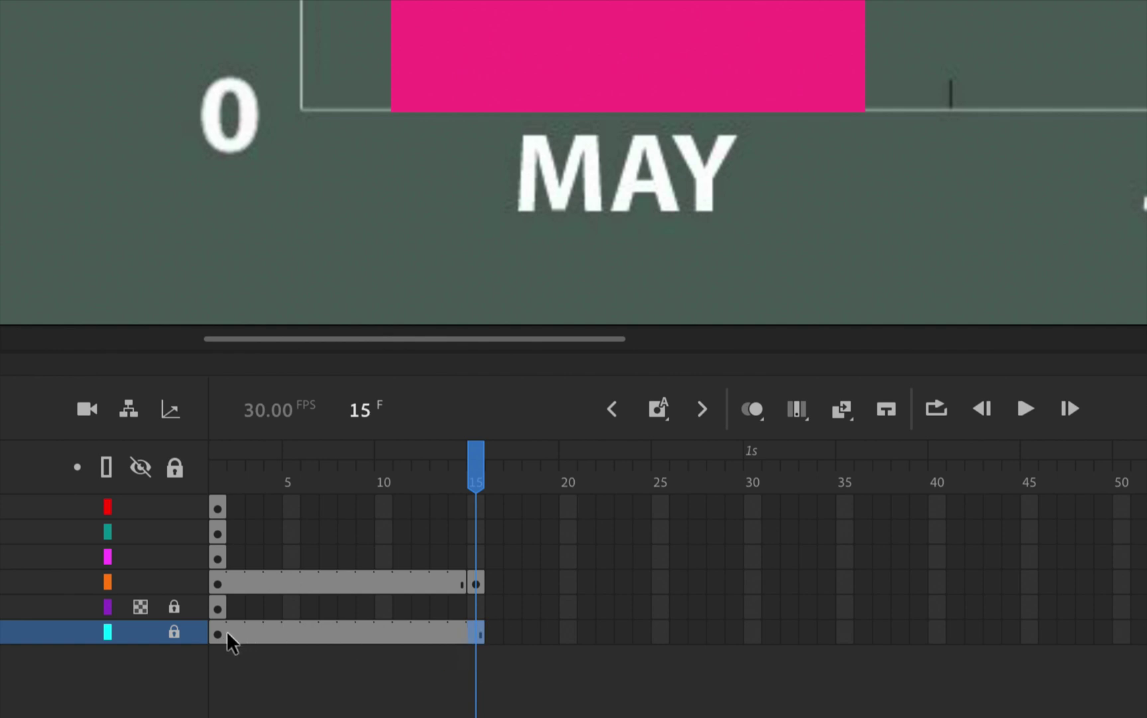
{"action": "left_click", "coordinate": [476, 607]}
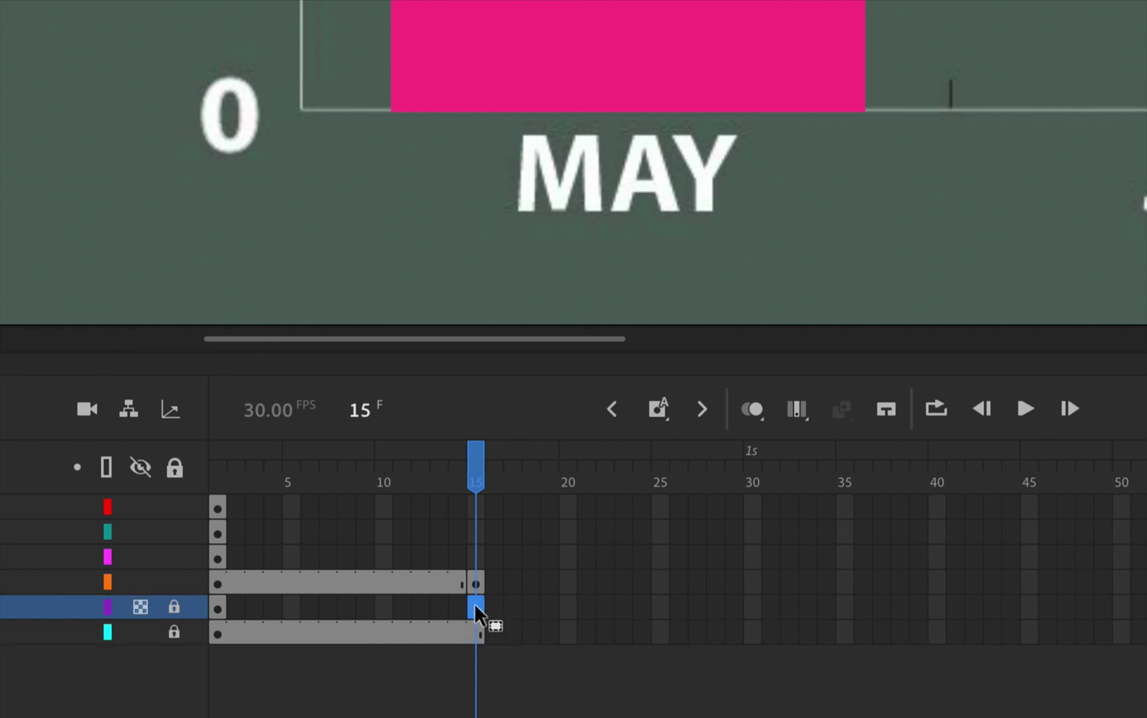
{"action": "right_click", "coordinate": [478, 613]}
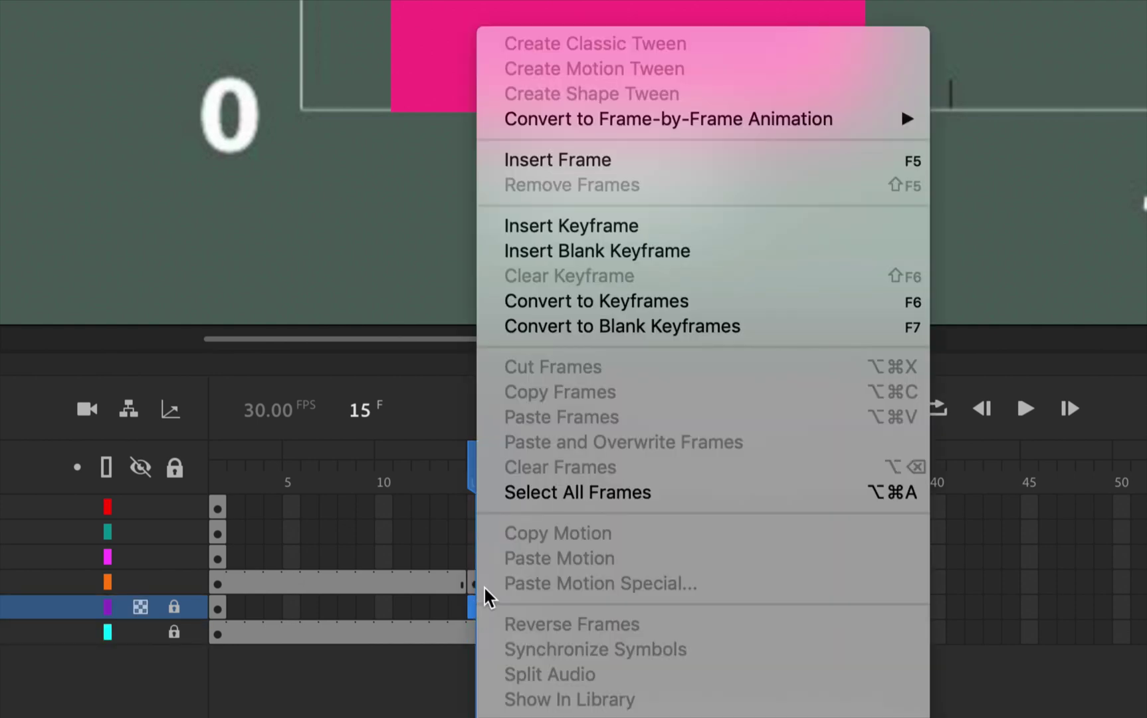
{"action": "left_click", "coordinate": [582, 171]}
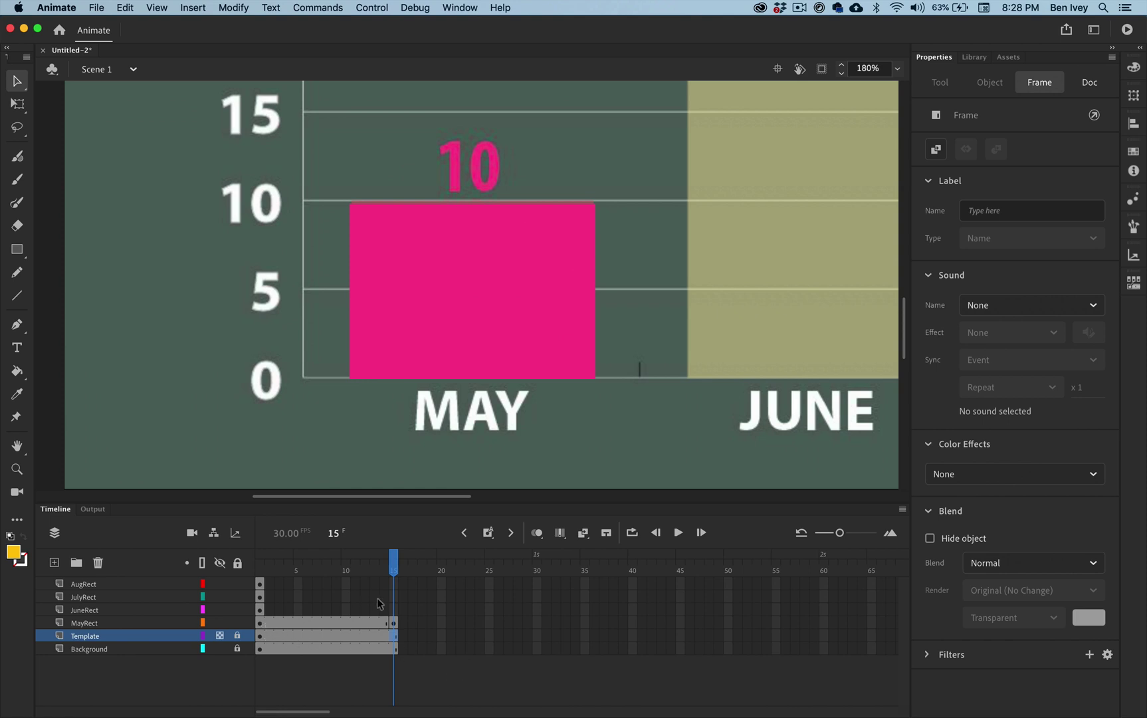
- At frame 1 of MayRect, squash the May rectangle down to its baseline with Free Transform, to about 2.2 px high
{"action": "left_click", "coordinate": [394, 623]}
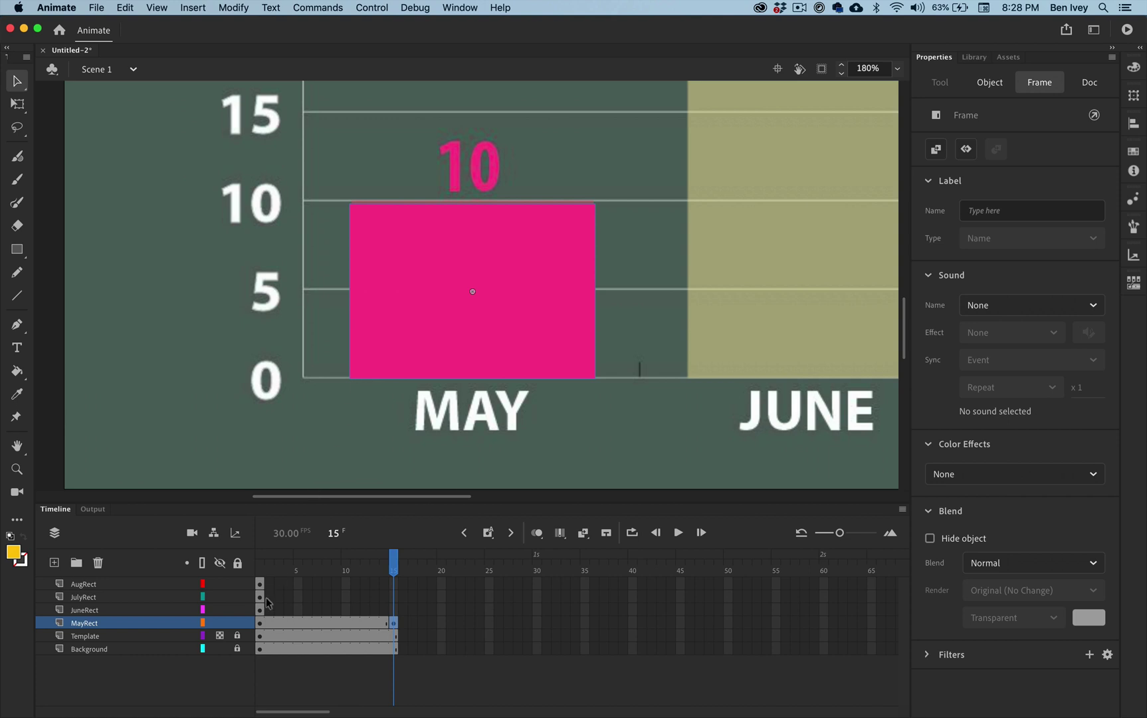
{"action": "left_click", "coordinate": [258, 624]}
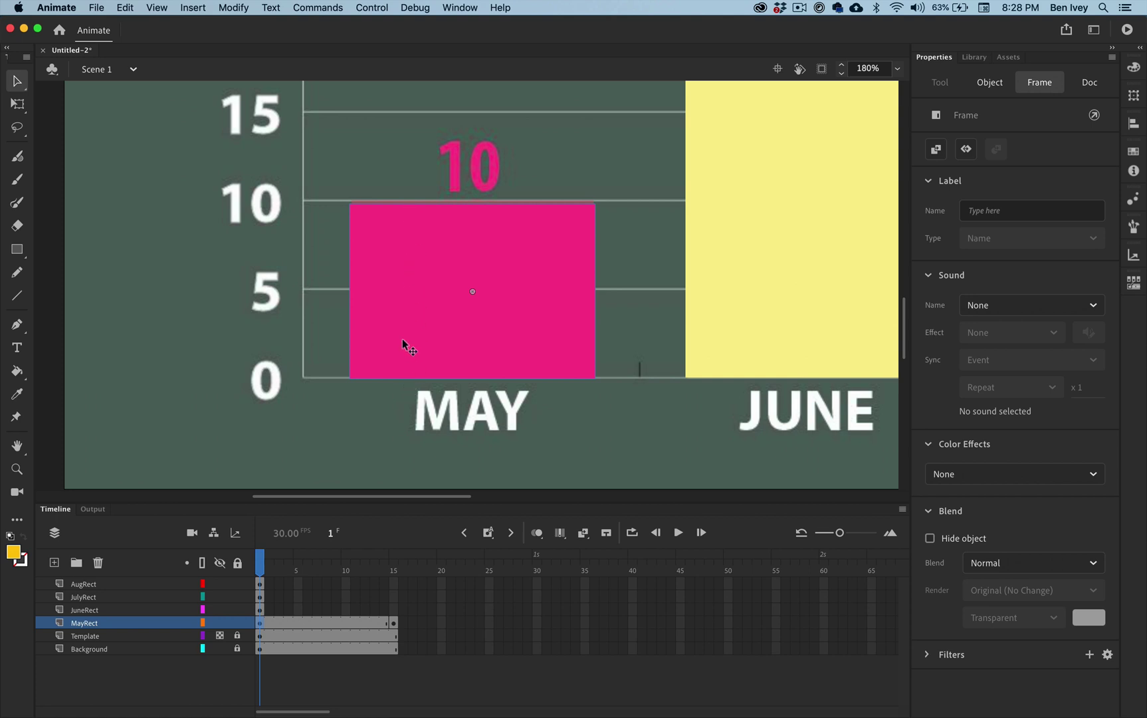
{"action": "left_click", "coordinate": [397, 282]}
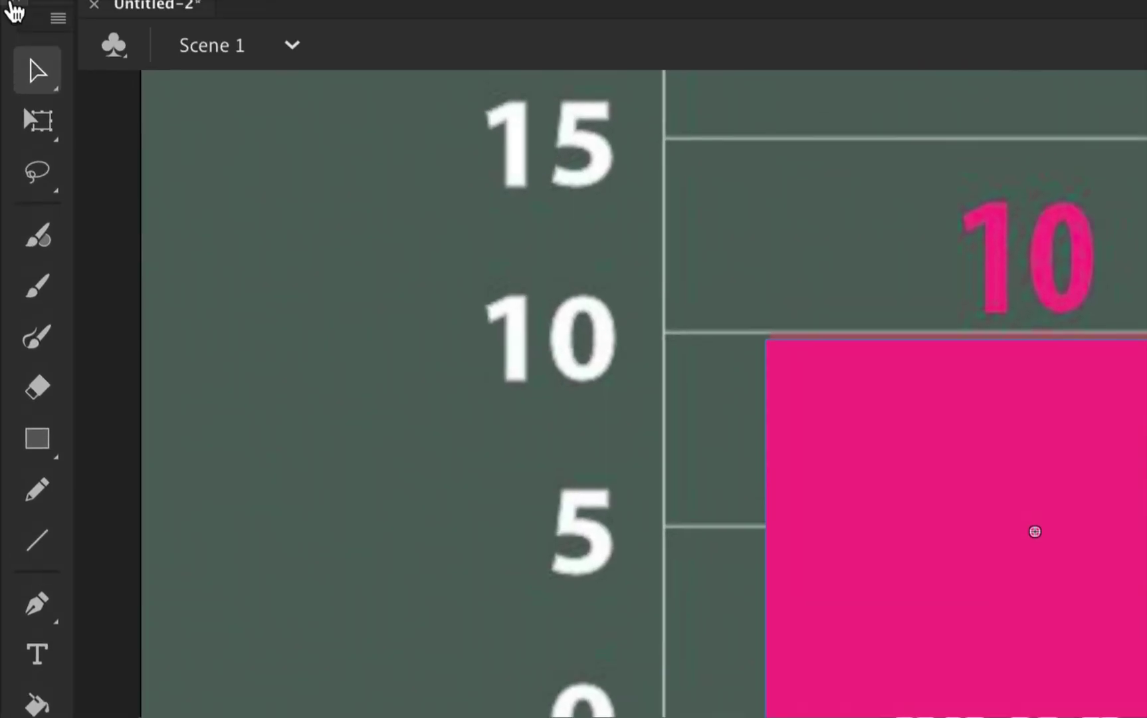
{"action": "left_click", "coordinate": [30, 69]}
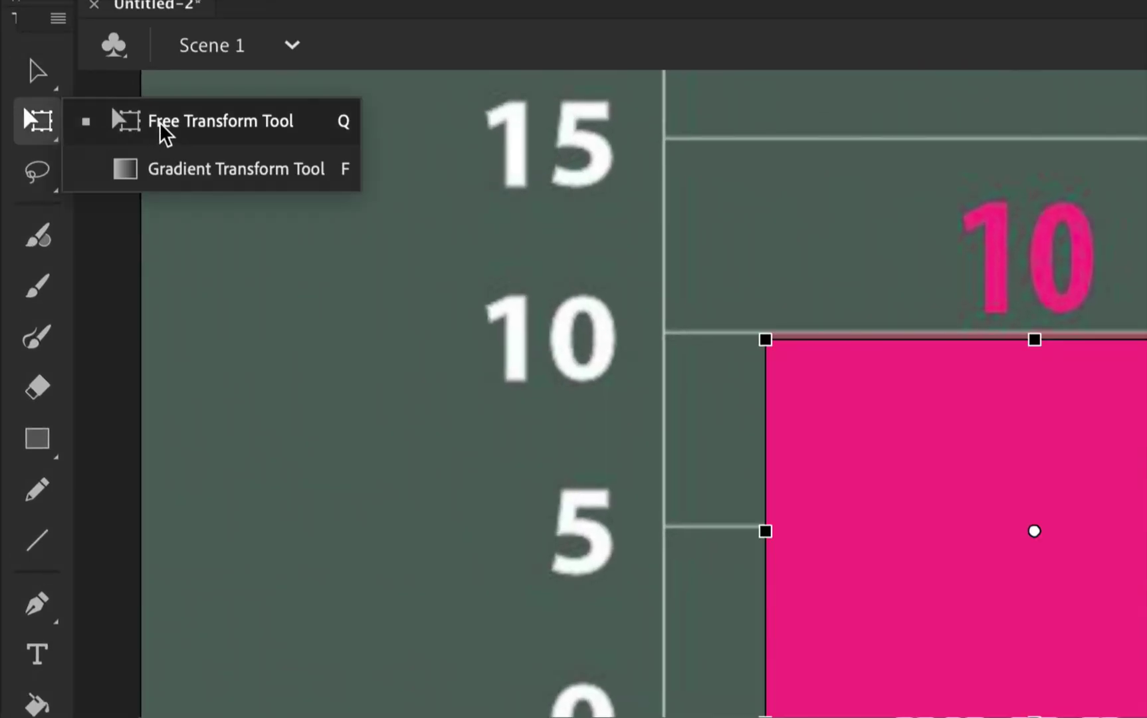
{"action": "left_click", "coordinate": [181, 130]}
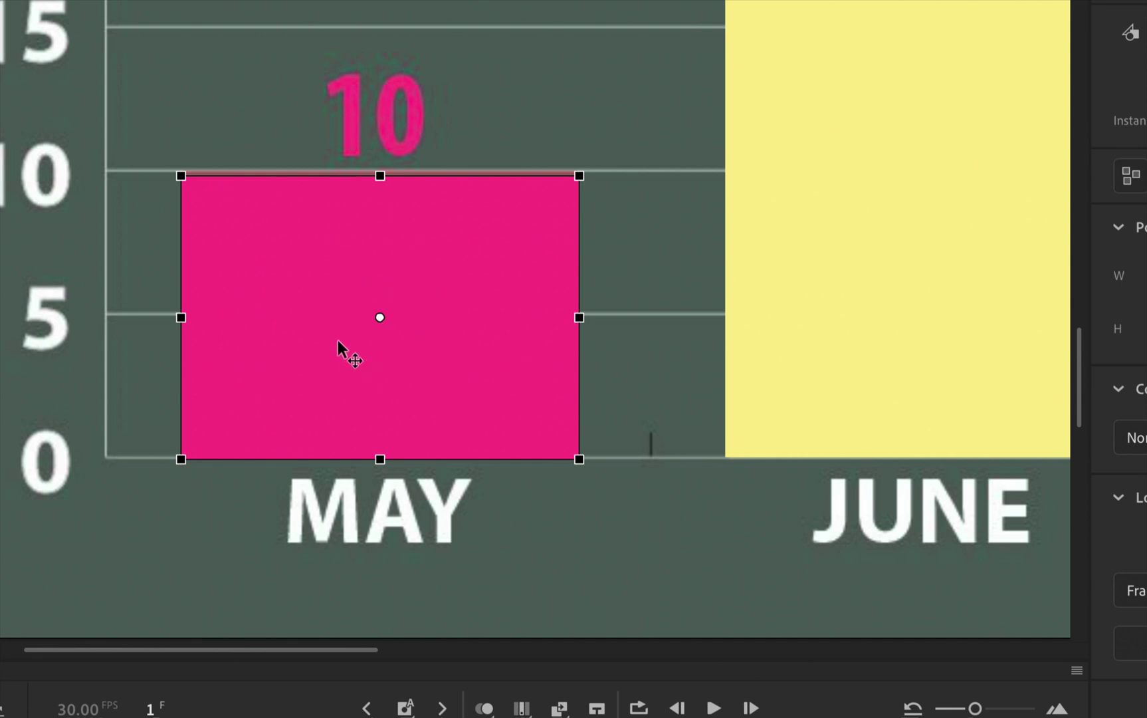
{"action": "mouse_move", "coordinate": [380, 181]}
{"action": "left_mouse_down"}
{"action": "mouse_move", "coordinate": [380, 256]}
{"action": "mouse_move", "coordinate": [380, 153]}
{"action": "mouse_move", "coordinate": [367, 311]}
{"action": "mouse_move", "coordinate": [366, 146]}
{"action": "mouse_move", "coordinate": [369, 269]}
{"action": "mouse_move", "coordinate": [365, 173]}
{"action": "left_mouse_up"}
{"action": "left_click_drag", "start_coordinate": [380, 175], "coordinate": [394, 457]}
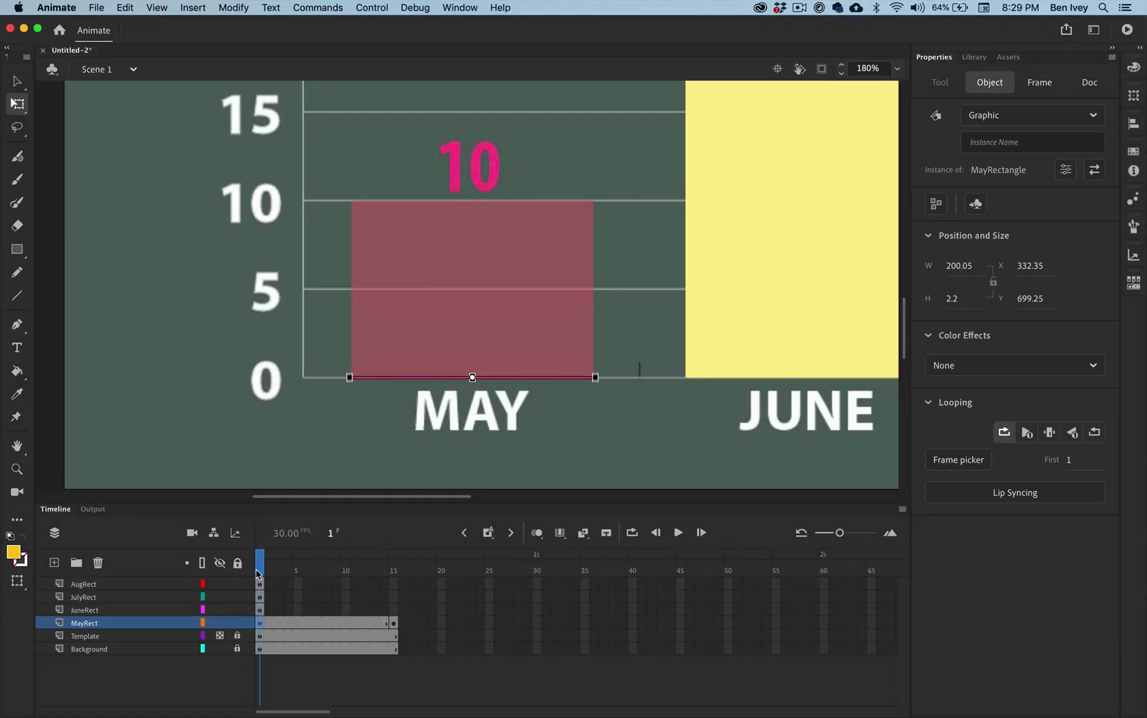
- Create a classic tween between the frame 1 and frame 15 keyframes on the MayRect layer
{"action": "mouse_move", "coordinate": [260, 560]}
{"action": "left_mouse_down"}
{"action": "mouse_move", "coordinate": [395, 564]}
{"action": "mouse_move", "coordinate": [264, 569]}
{"action": "left_mouse_up"}
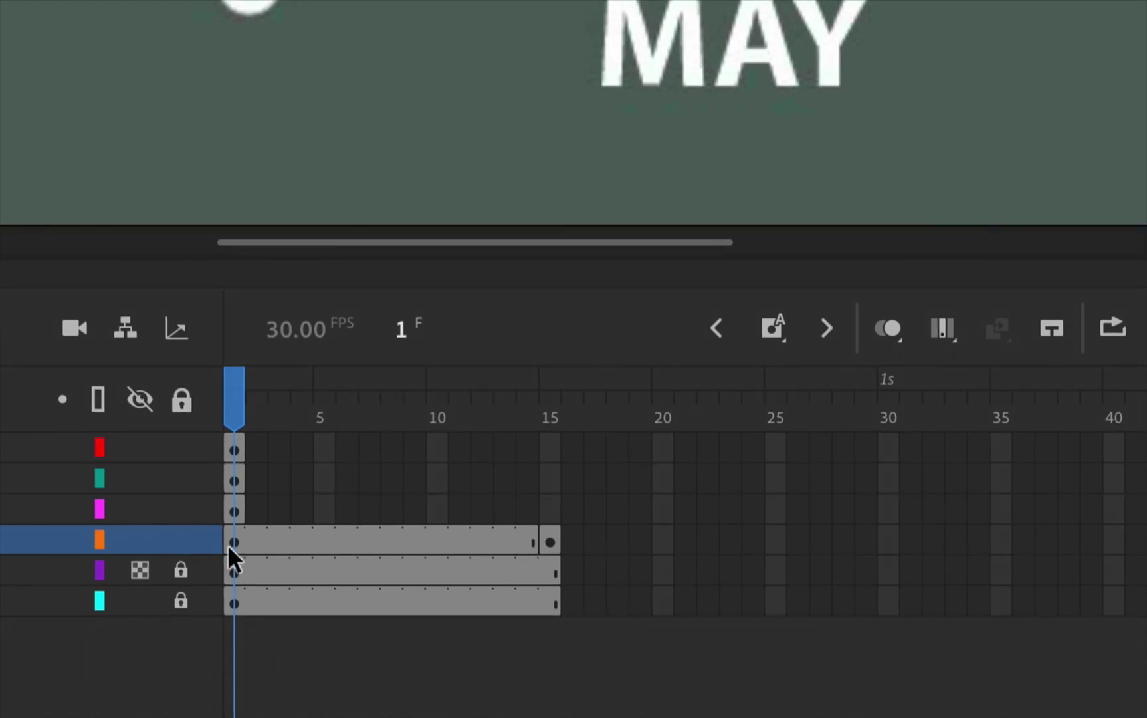
{"action": "left_click_drag", "start_coordinate": [228, 544], "coordinate": [234, 534]}
{"action": "right_click", "coordinate": [231, 541]}
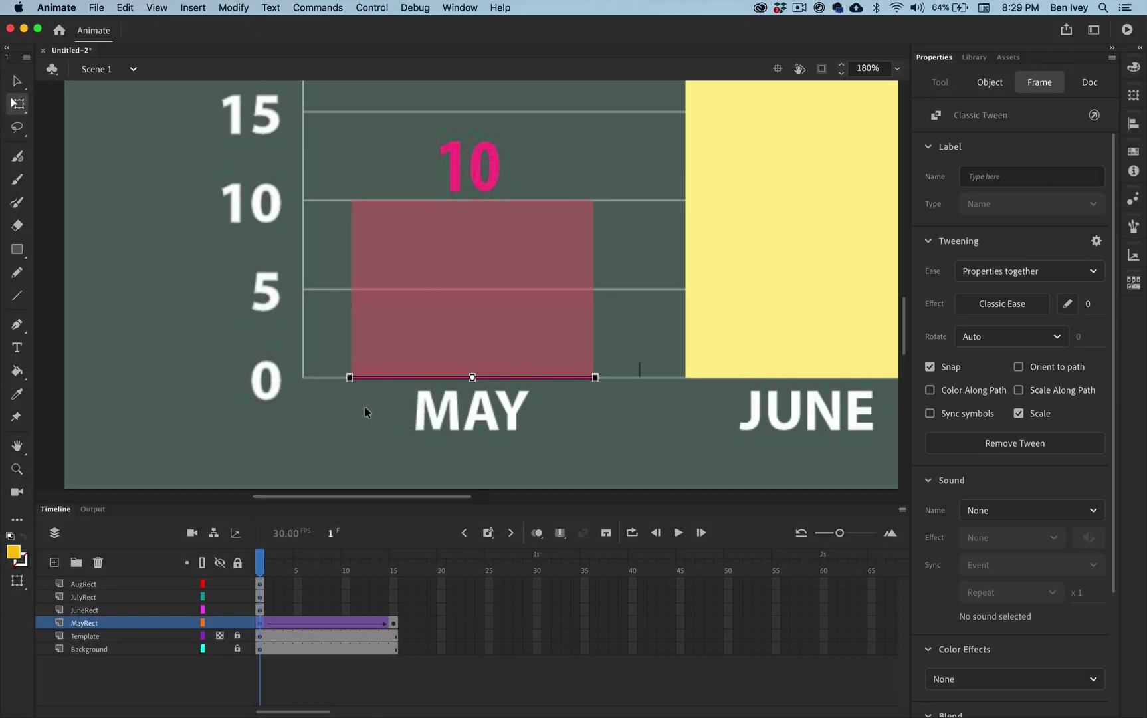
- Scrub through the MayRect tween from frame 1 to frame 15 to preview the May bar growing
{"action": "left_click_drag", "start_coordinate": [270, 562], "coordinate": [401, 572]}
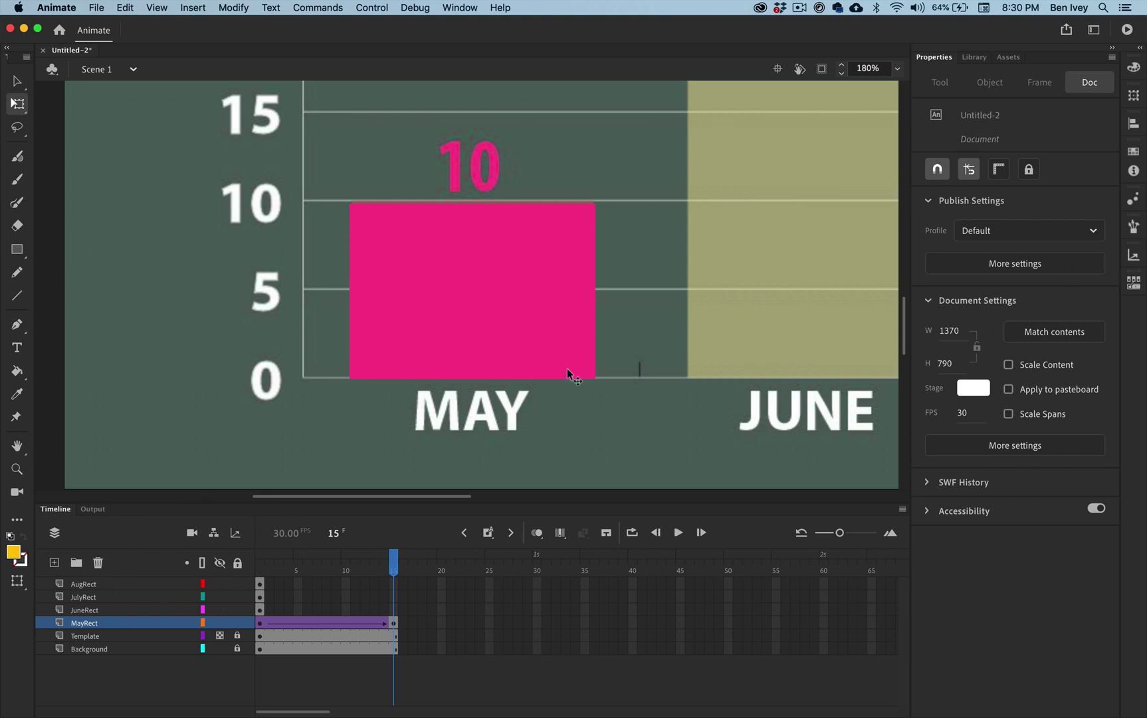
{"action": "scroll", "coordinate": [568, 368], "scroll_direction": "right", "scroll_amount": 8}
{"action": "scroll", "coordinate": [568, 368], "scroll_direction": "up", "scroll_amount": 5}
{"action": "key", "text": "super+minus"}
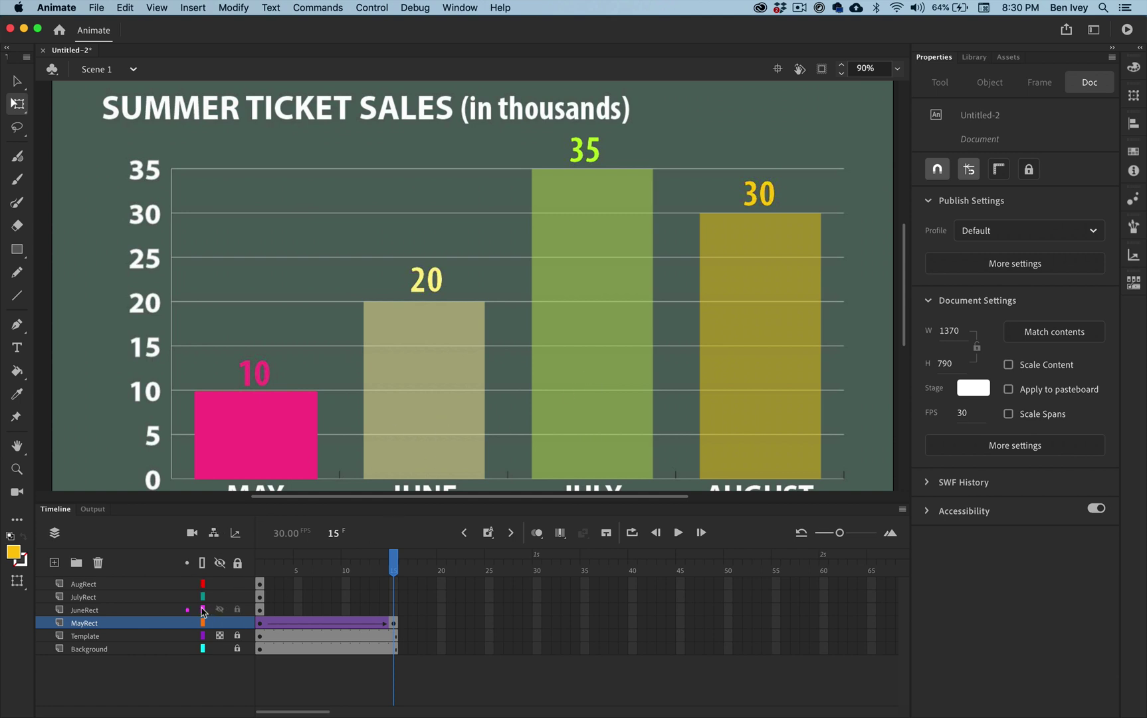
- Insert a keyframe at frame 15 on the JuneRect layer
{"action": "left_click", "coordinate": [259, 612]}
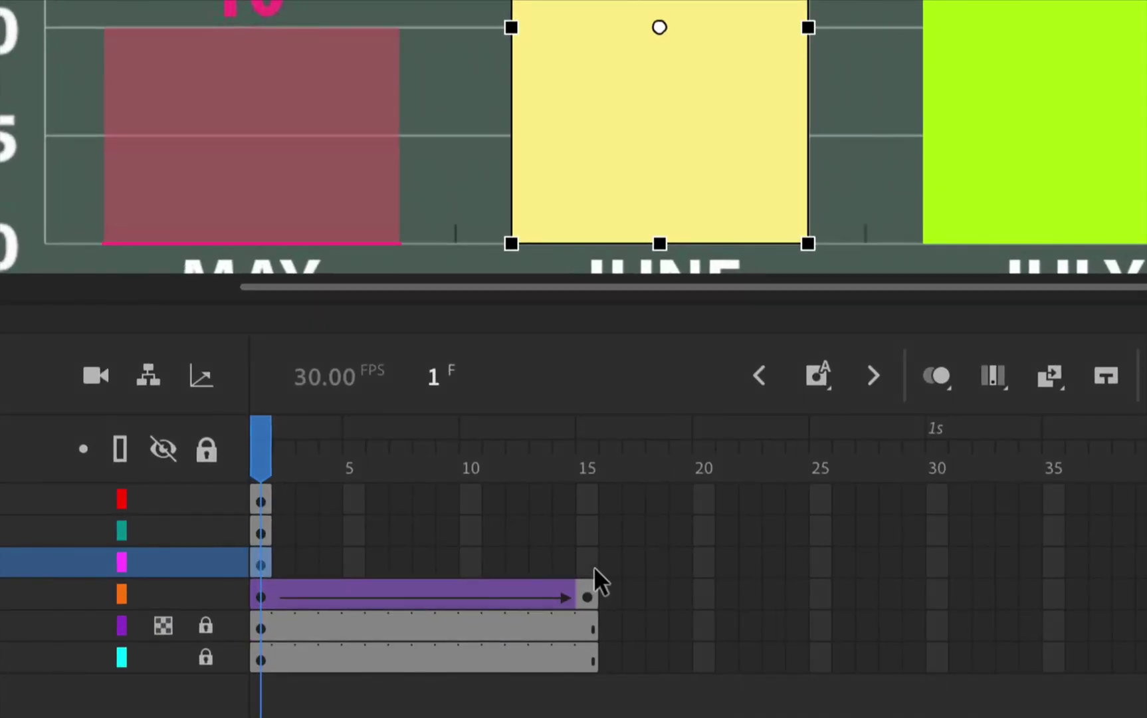
{"action": "left_click", "coordinate": [589, 564]}
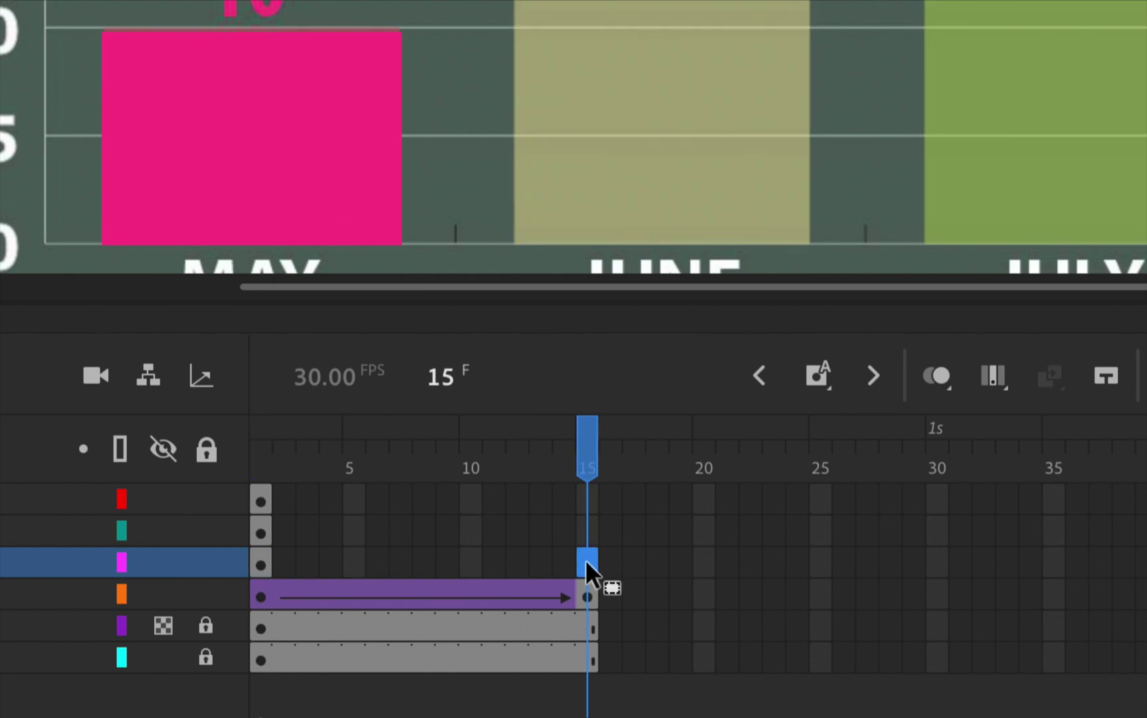
{"action": "right_click", "coordinate": [587, 563]}
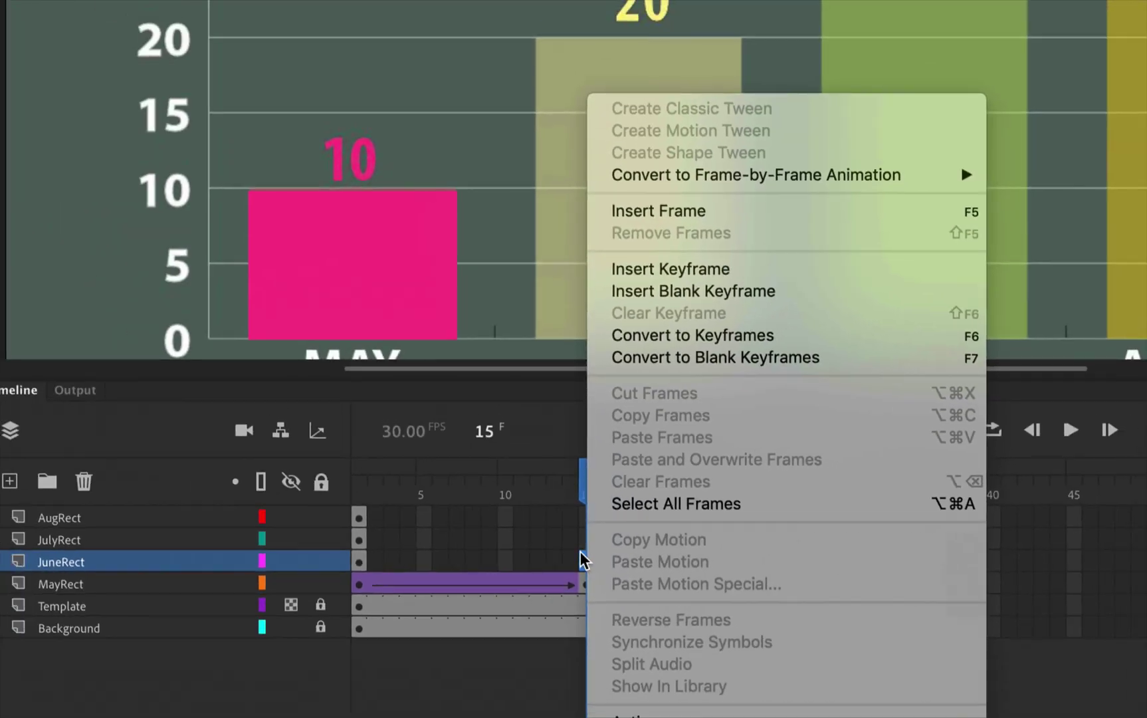
{"action": "left_click", "coordinate": [661, 270]}
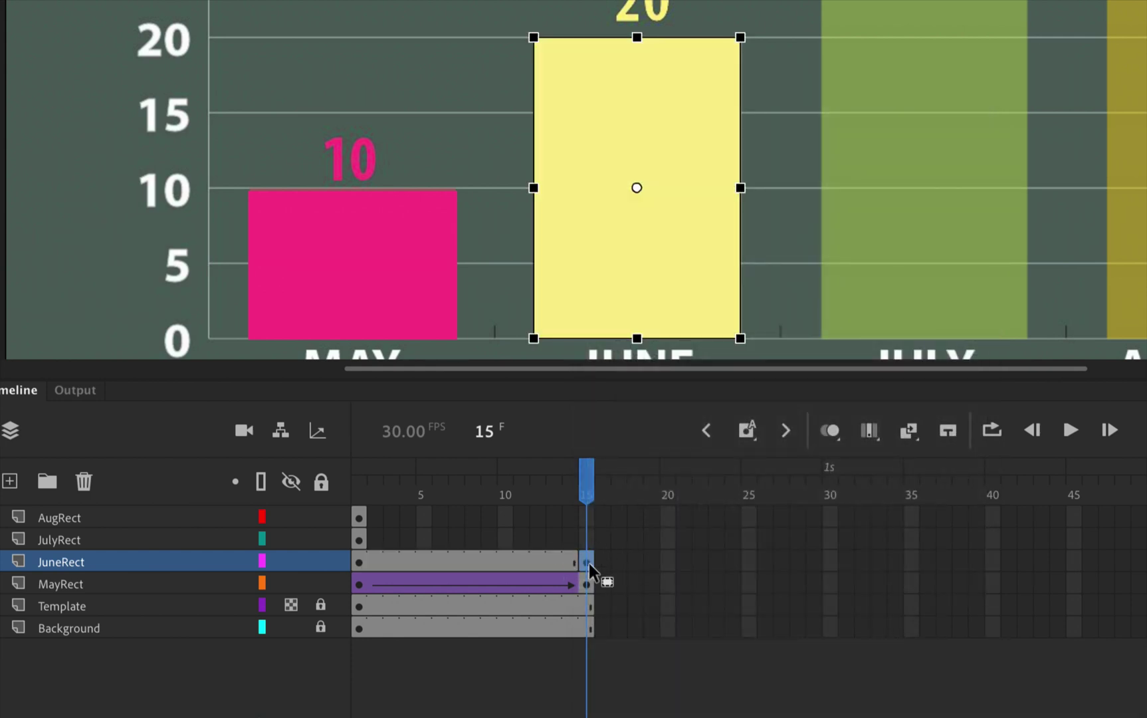
- At frame 1 of JuneRect, squash the June rectangle down to its baseline with Free Transform and compare it with frame 15
{"action": "left_click", "coordinate": [359, 562]}
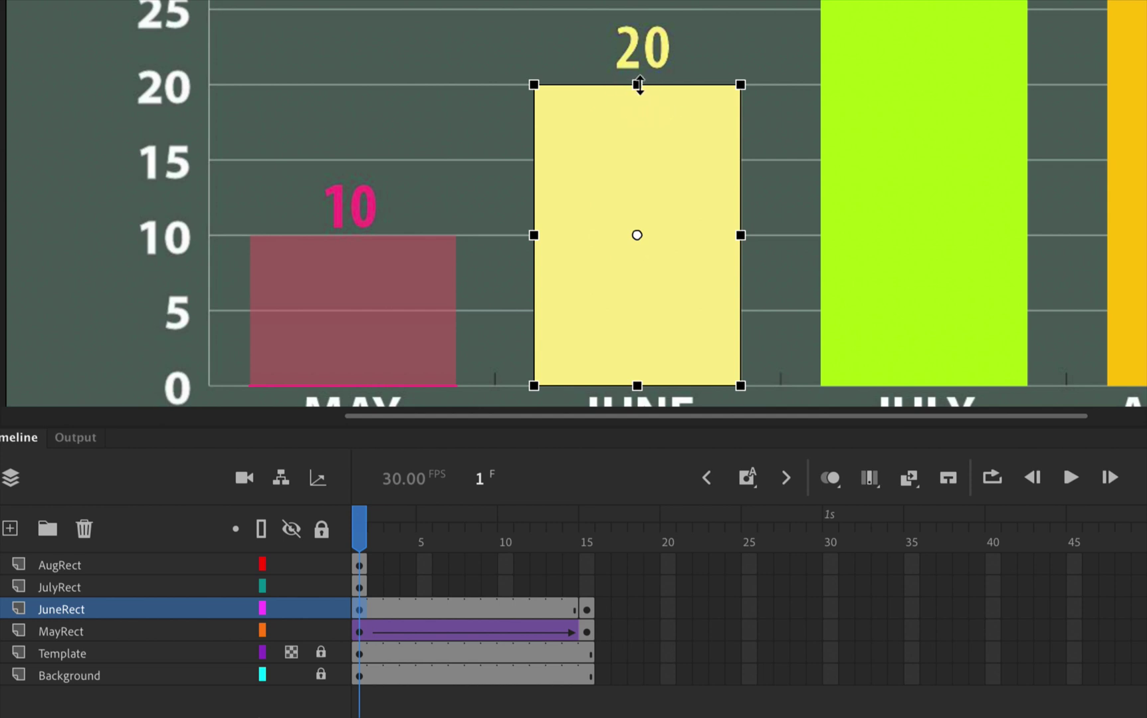
{"action": "left_click_drag", "start_coordinate": [640, 86], "coordinate": [638, 385]}
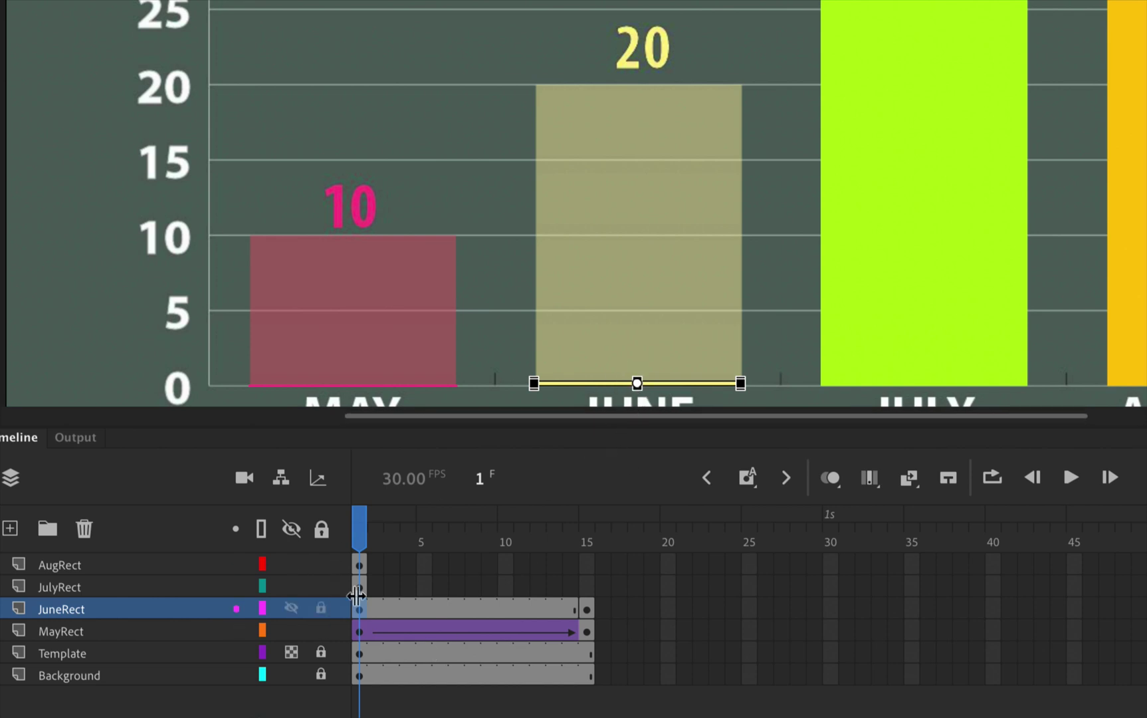
{"action": "left_click", "coordinate": [587, 609]}
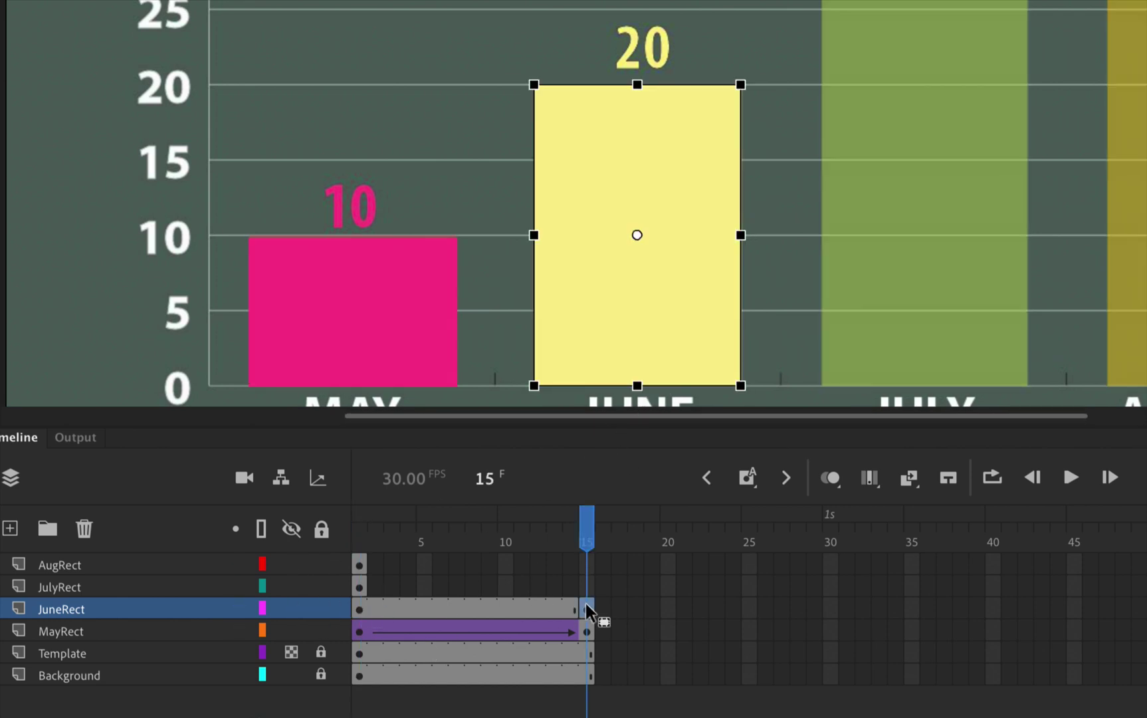
{"action": "left_click", "coordinate": [359, 609]}
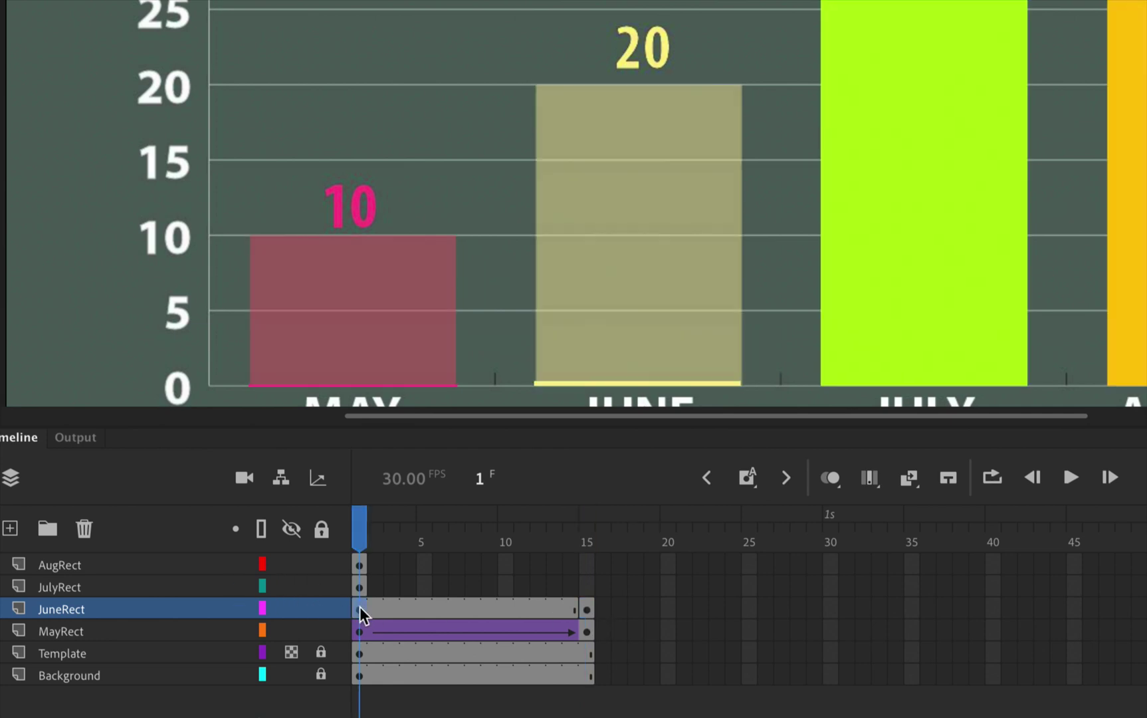
- Create a classic tween between the frame 1 and frame 15 keyframes on the JuneRect layer and scrub through it
{"action": "left_click", "coordinate": [360, 612]}
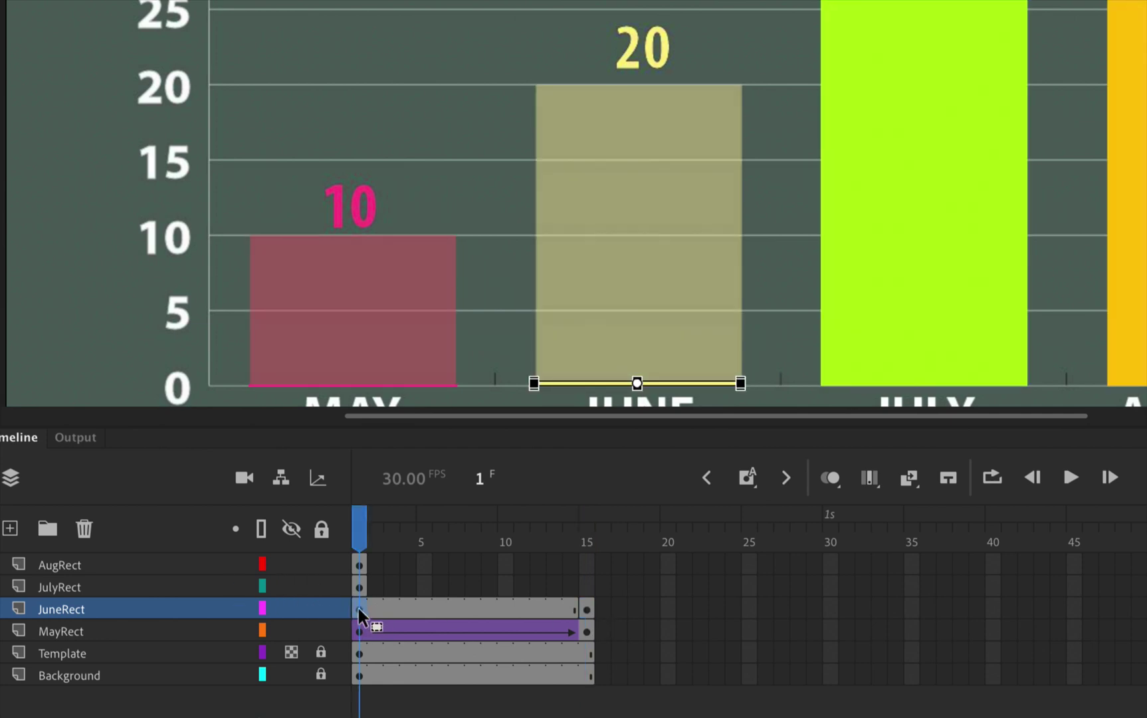
{"action": "right_click", "coordinate": [361, 615]}
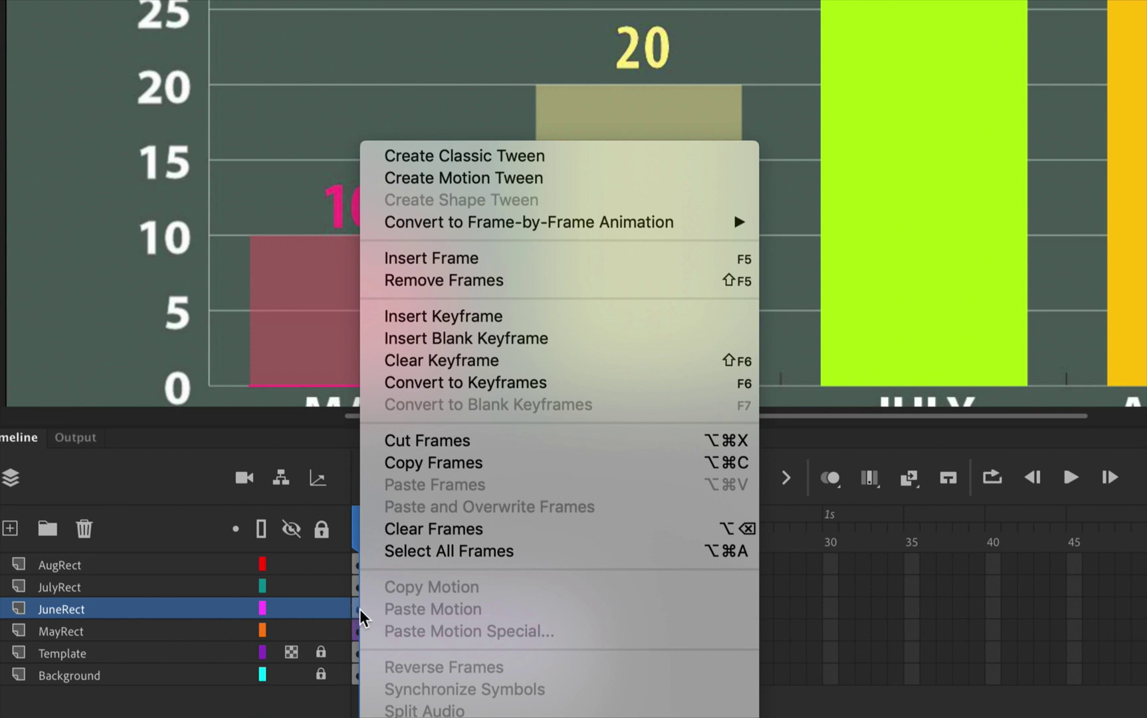
{"action": "left_click", "coordinate": [464, 156]}
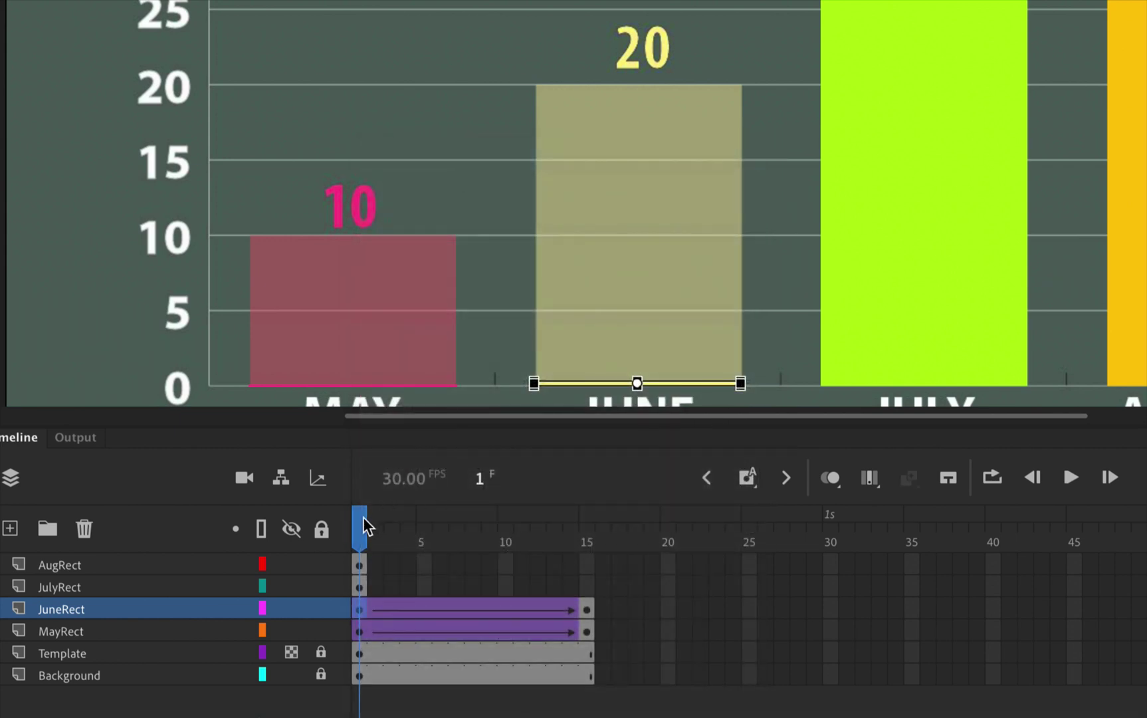
{"action": "left_click", "coordinate": [361, 528]}
{"action": "mouse_move", "coordinate": [361, 529]}
{"action": "left_mouse_down"}
{"action": "mouse_move", "coordinate": [482, 533]}
{"action": "mouse_move", "coordinate": [588, 502]}
{"action": "mouse_move", "coordinate": [481, 505]}
{"action": "mouse_move", "coordinate": [459, 493]}
{"action": "mouse_move", "coordinate": [595, 503]}
{"action": "mouse_move", "coordinate": [360, 519]}
{"action": "left_mouse_up"}
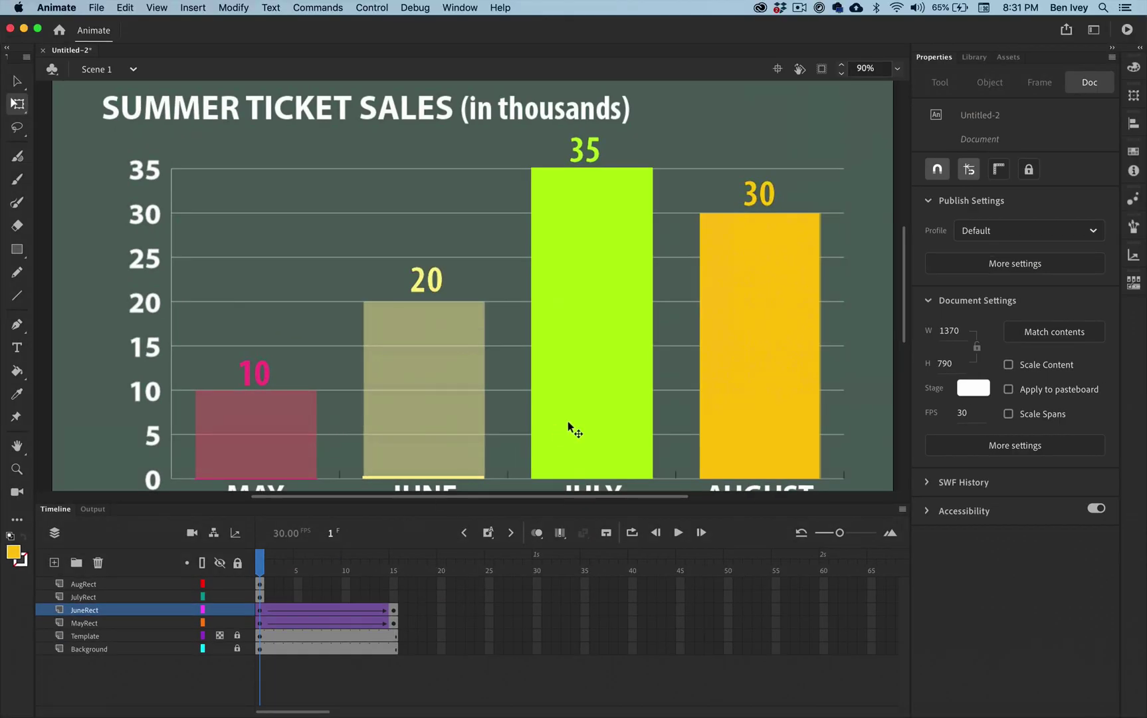
- Insert a keyframe at frame 15 on the JulyRect layer
{"action": "left_click", "coordinate": [568, 425]}
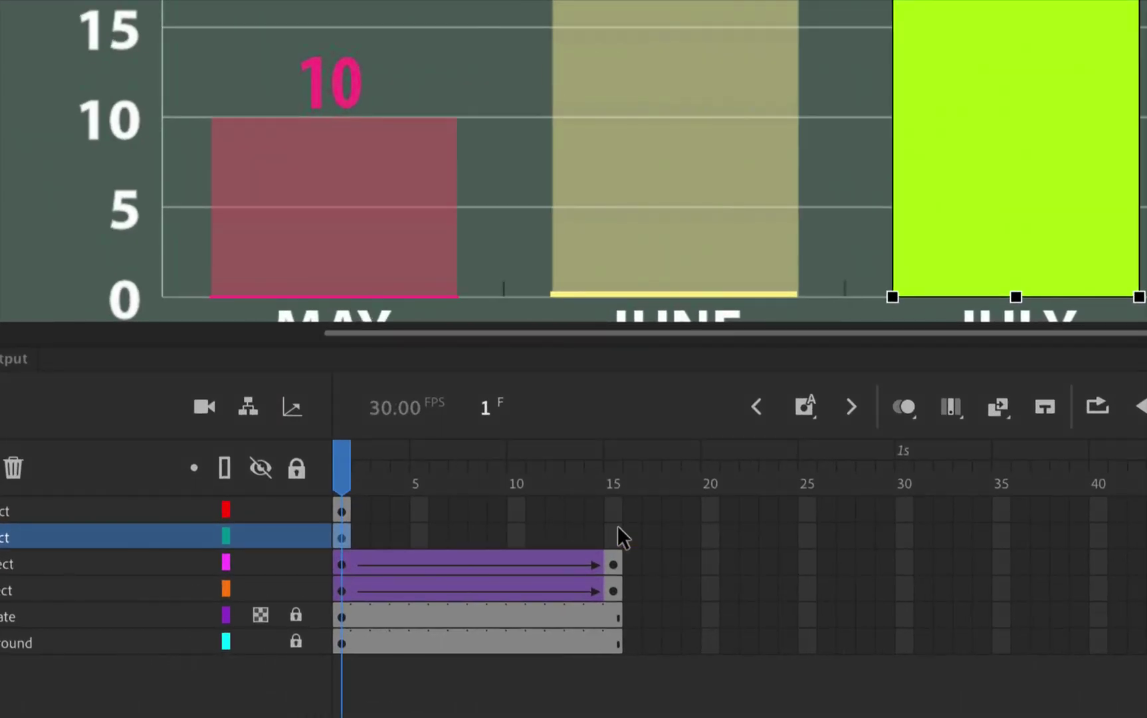
{"action": "left_click", "coordinate": [395, 596]}
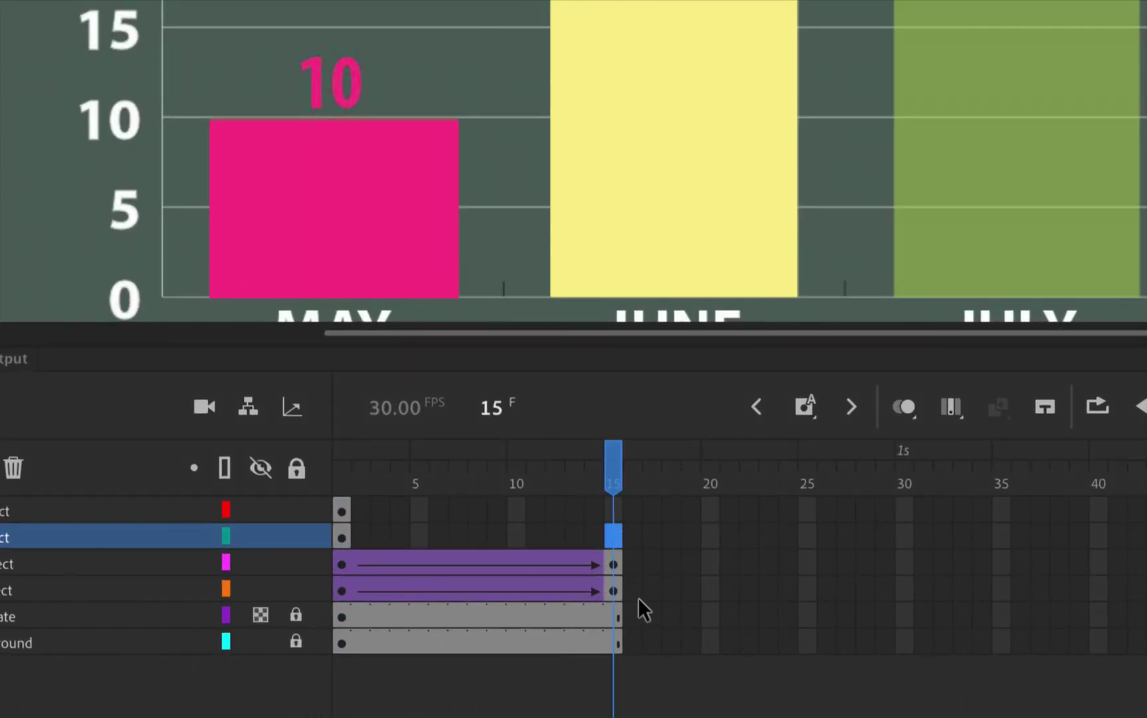
{"action": "right_click", "coordinate": [612, 534]}
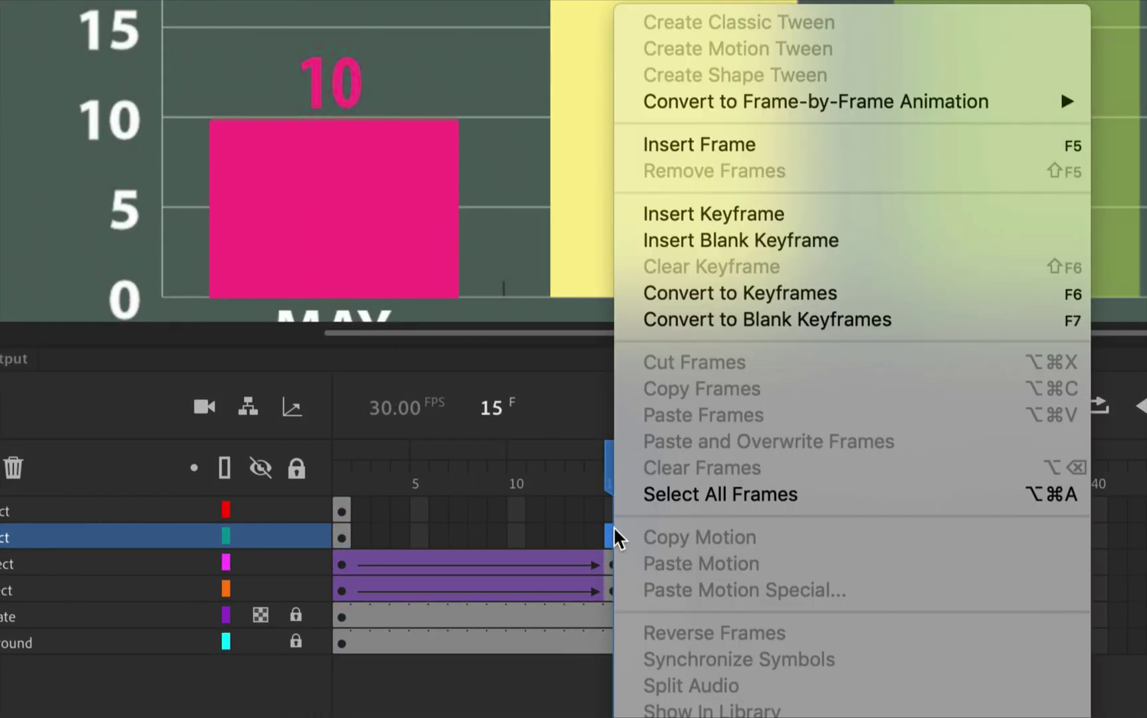
{"action": "left_click", "coordinate": [742, 213]}
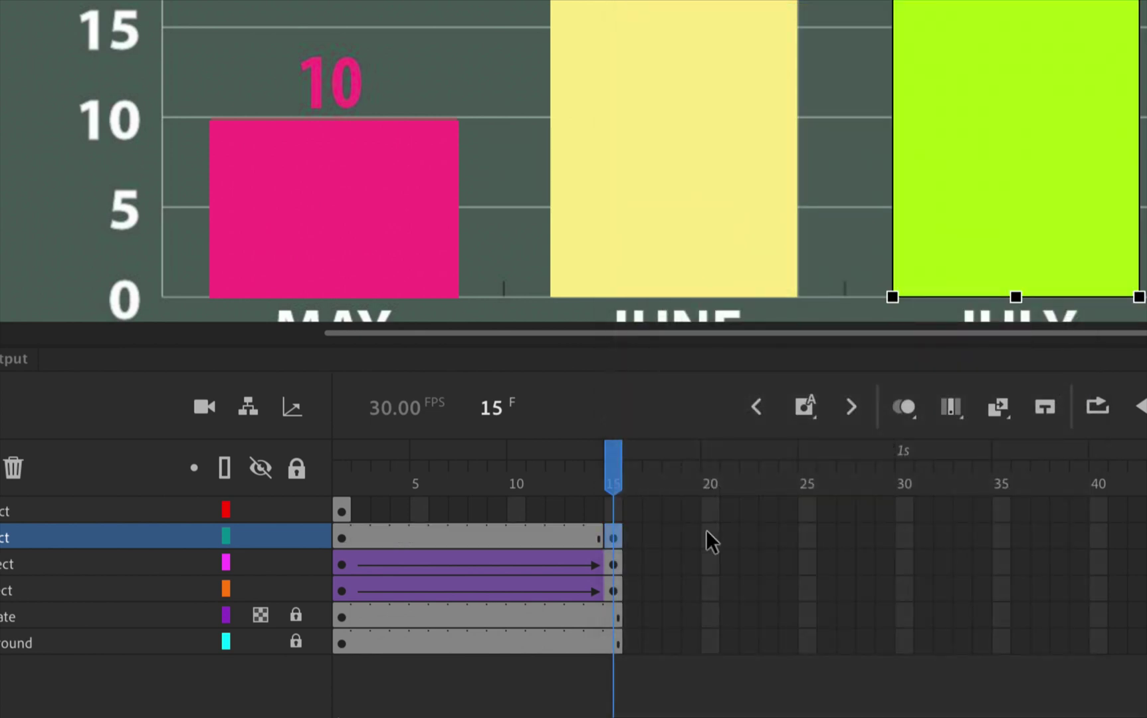
- At frame 1 of JulyRect, squash the July rectangle down to its baseline and create a classic tween to the frame 15 keyframe
{"action": "left_click", "coordinate": [344, 531]}
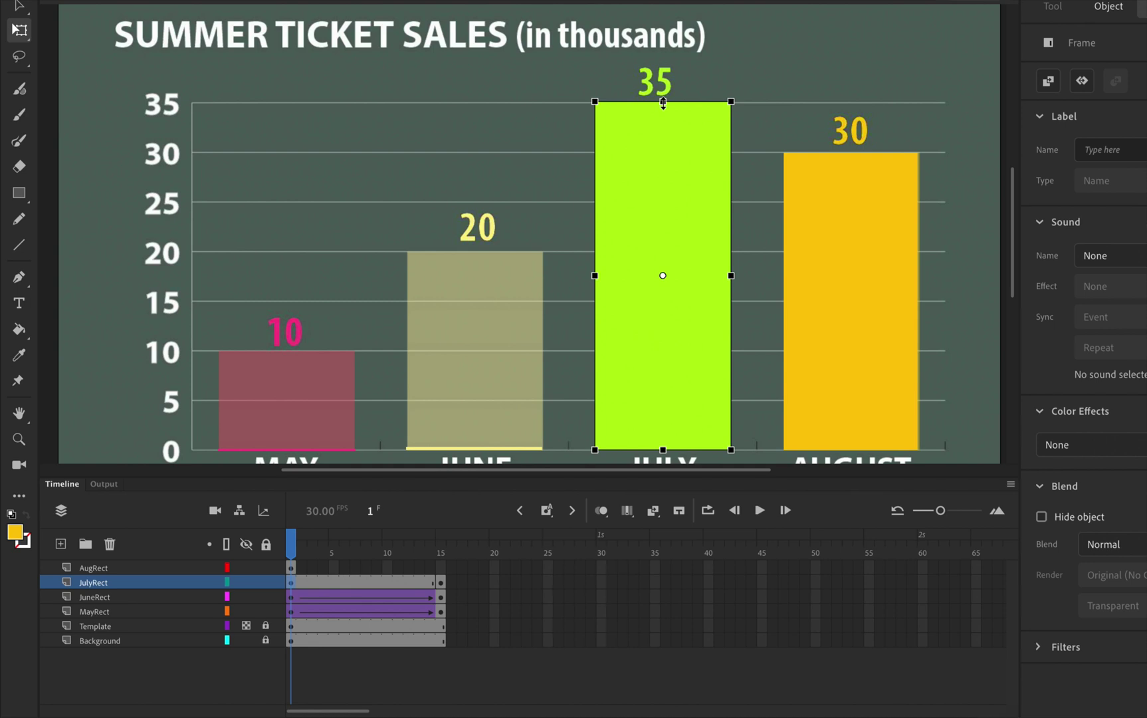
{"action": "left_click_drag", "start_coordinate": [663, 105], "coordinate": [662, 449]}
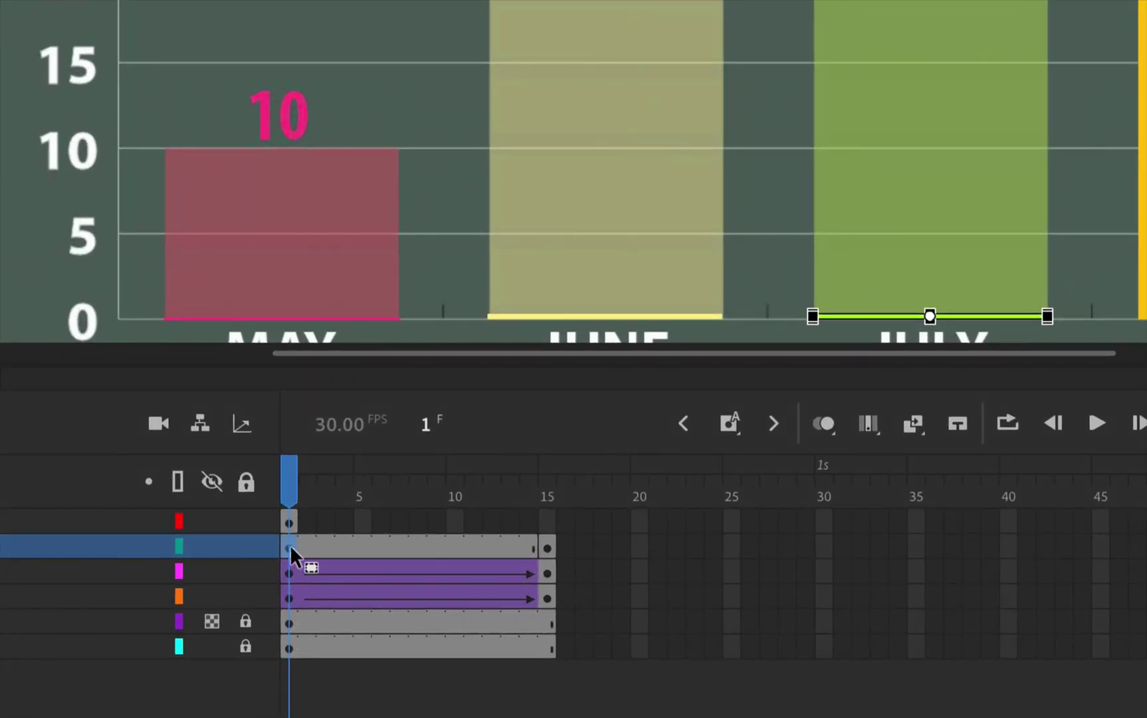
{"action": "right_click", "coordinate": [290, 544]}
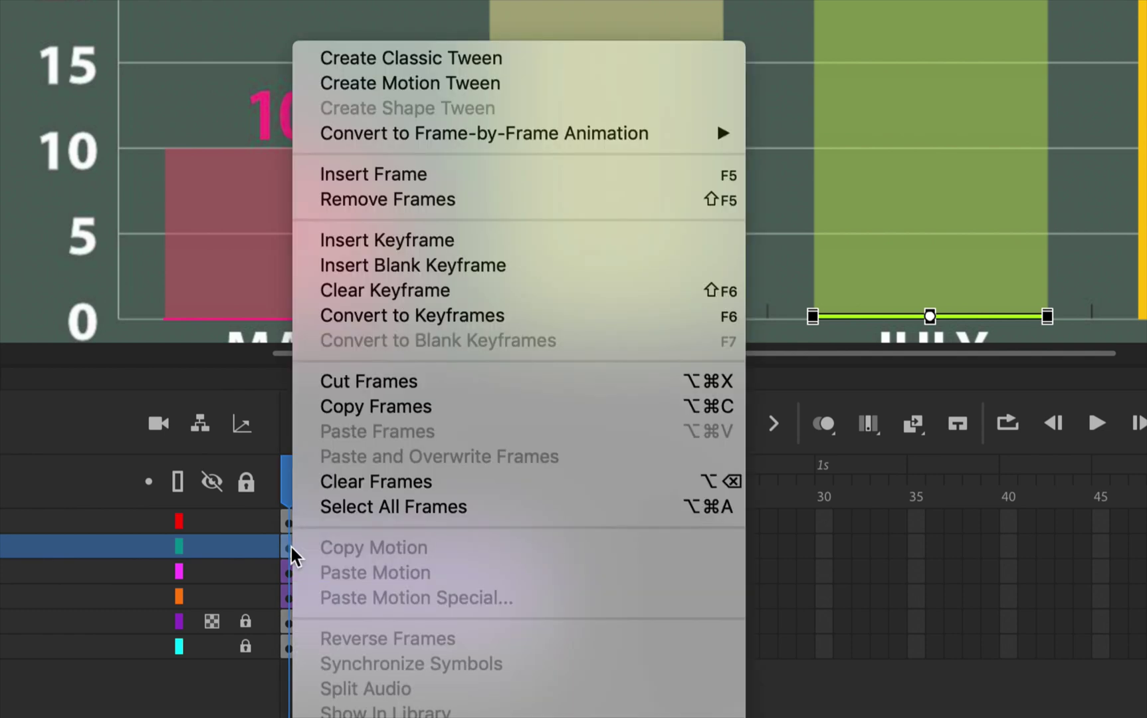
{"action": "left_click", "coordinate": [454, 59]}
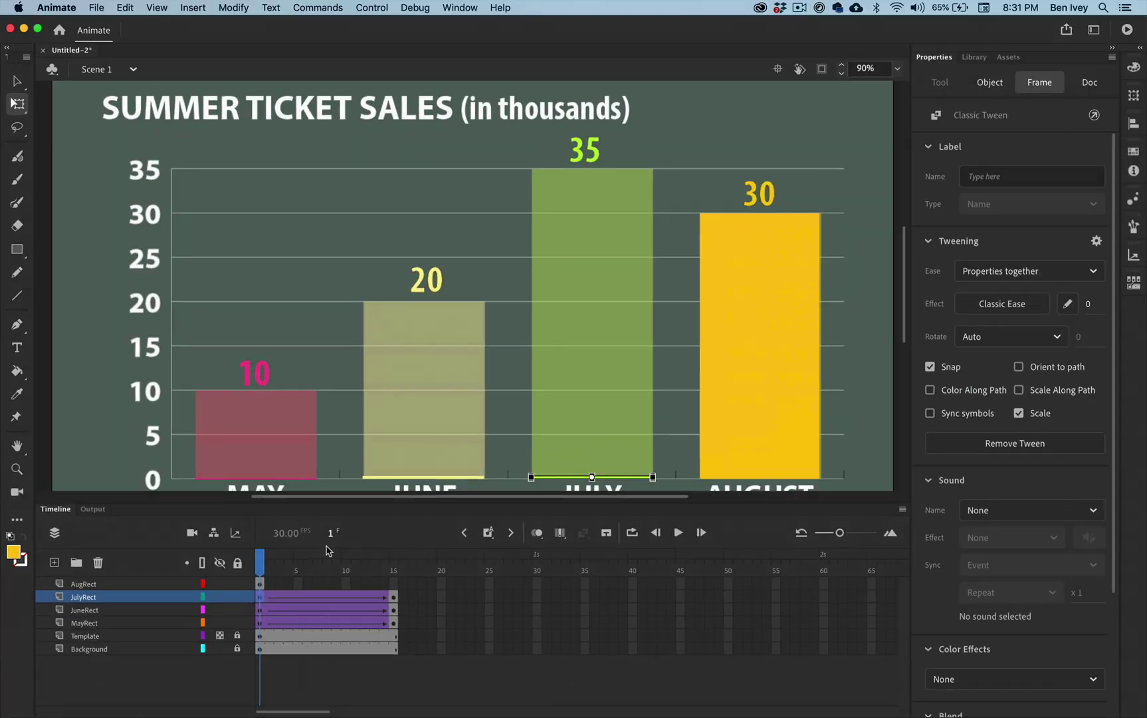
{"action": "left_click", "coordinate": [425, 461]}
{"action": "left_click_drag", "start_coordinate": [336, 559], "coordinate": [254, 542]}
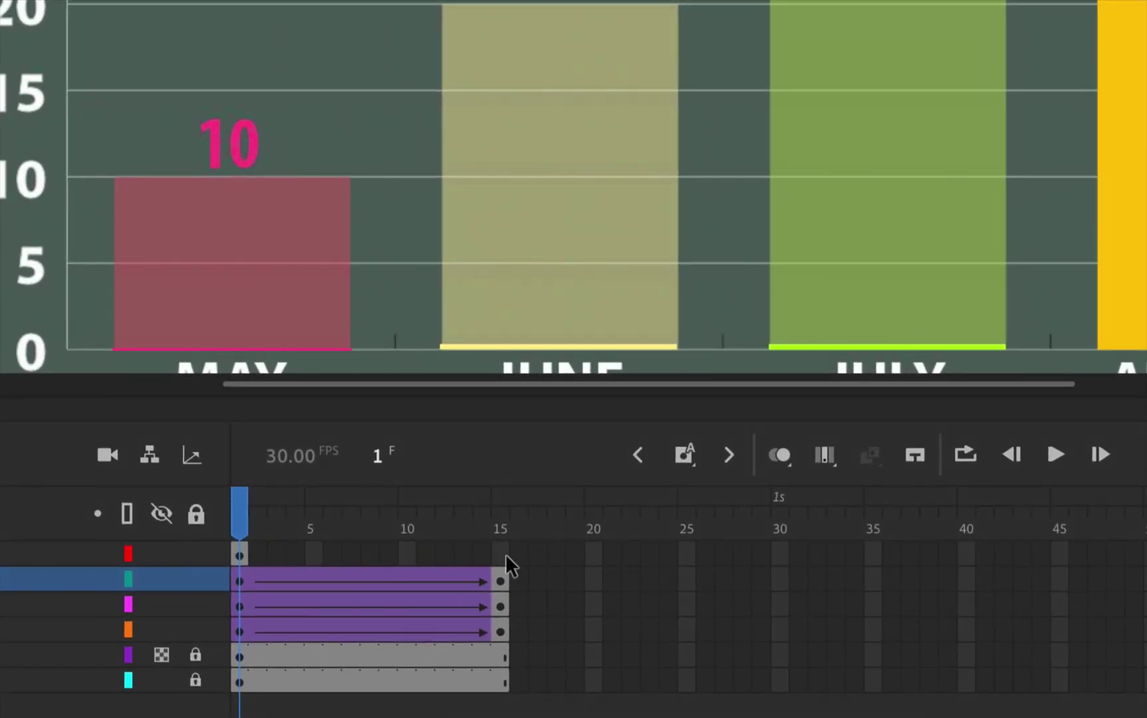
- Insert a keyframe at frame 15 on the AugRect layer
{"action": "left_click", "coordinate": [502, 553]}
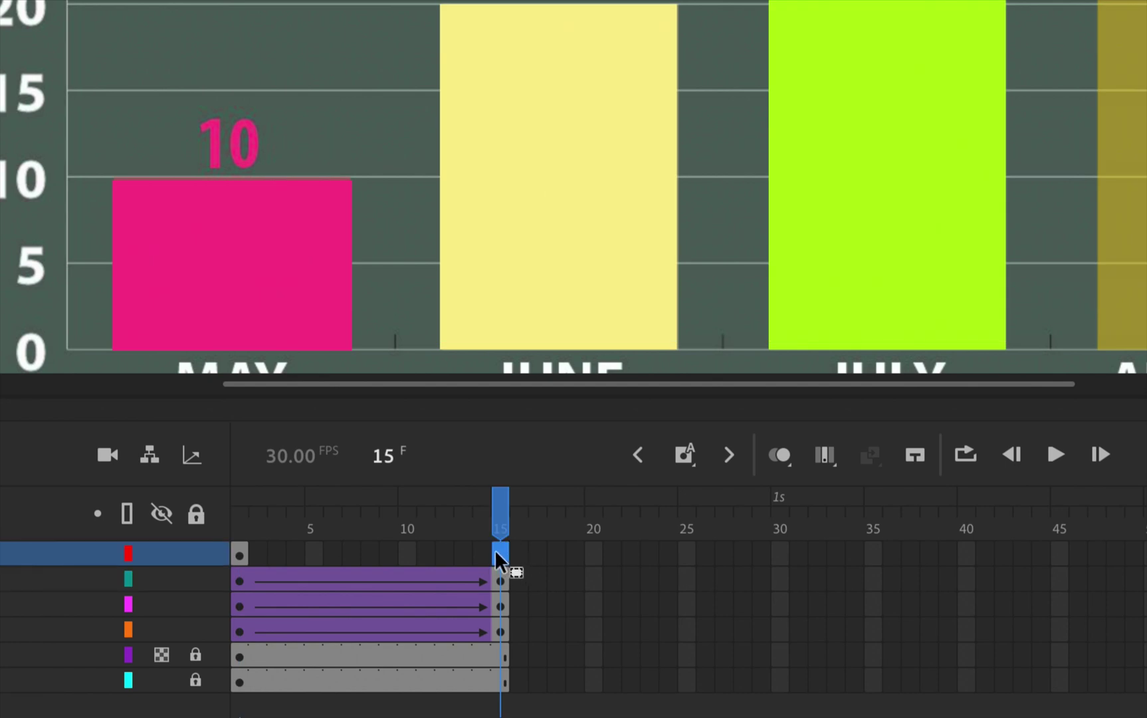
{"action": "right_click", "coordinate": [500, 564]}
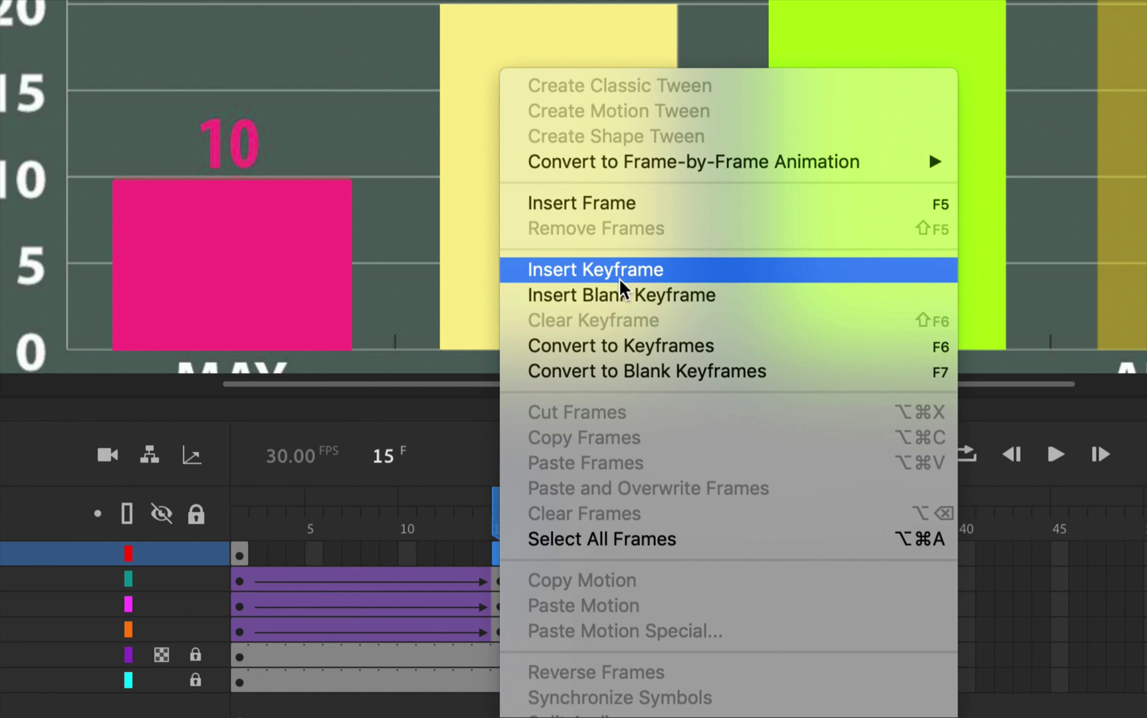
{"action": "left_click", "coordinate": [600, 272]}
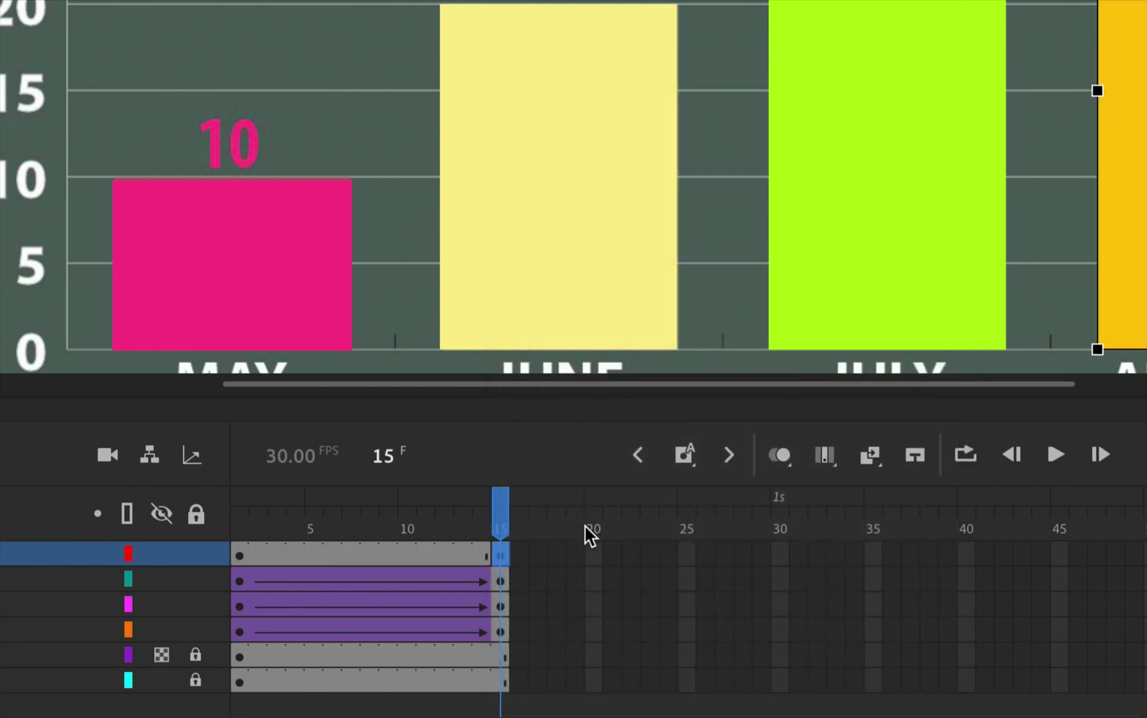
- At frame 1 of AugRect, squash the August rectangle down to its baseline and create a classic tween to the frame 15 keyframe
{"action": "left_click", "coordinate": [240, 557]}
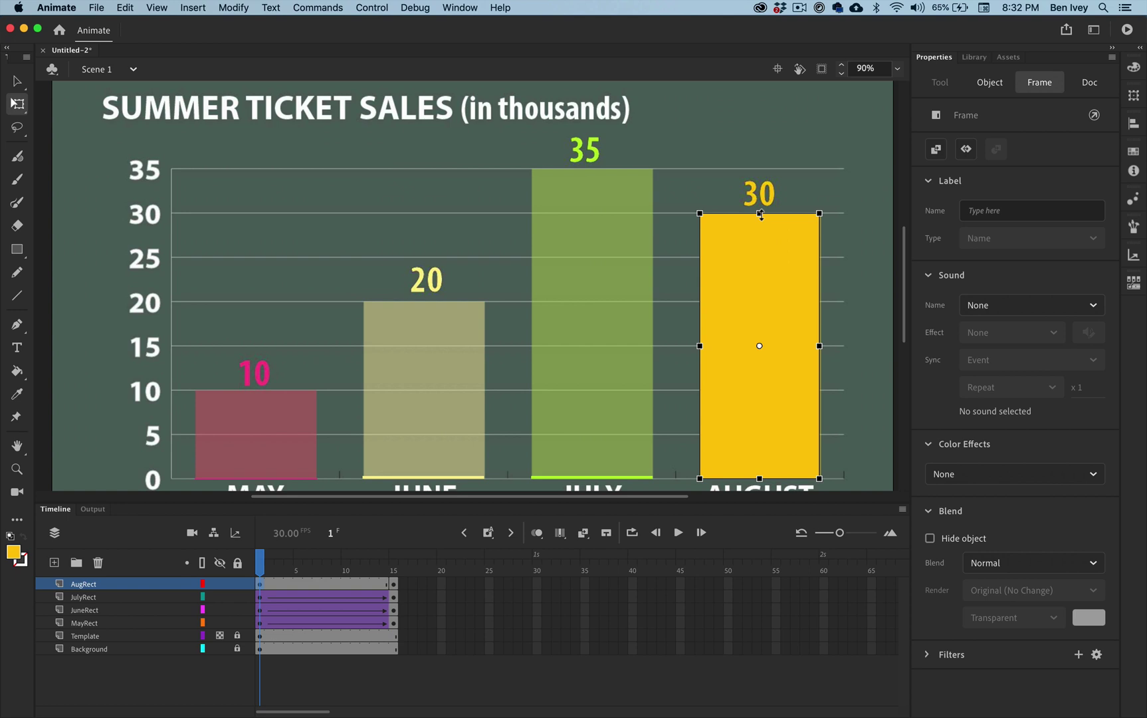
{"action": "left_click_drag", "start_coordinate": [760, 225], "coordinate": [761, 476]}
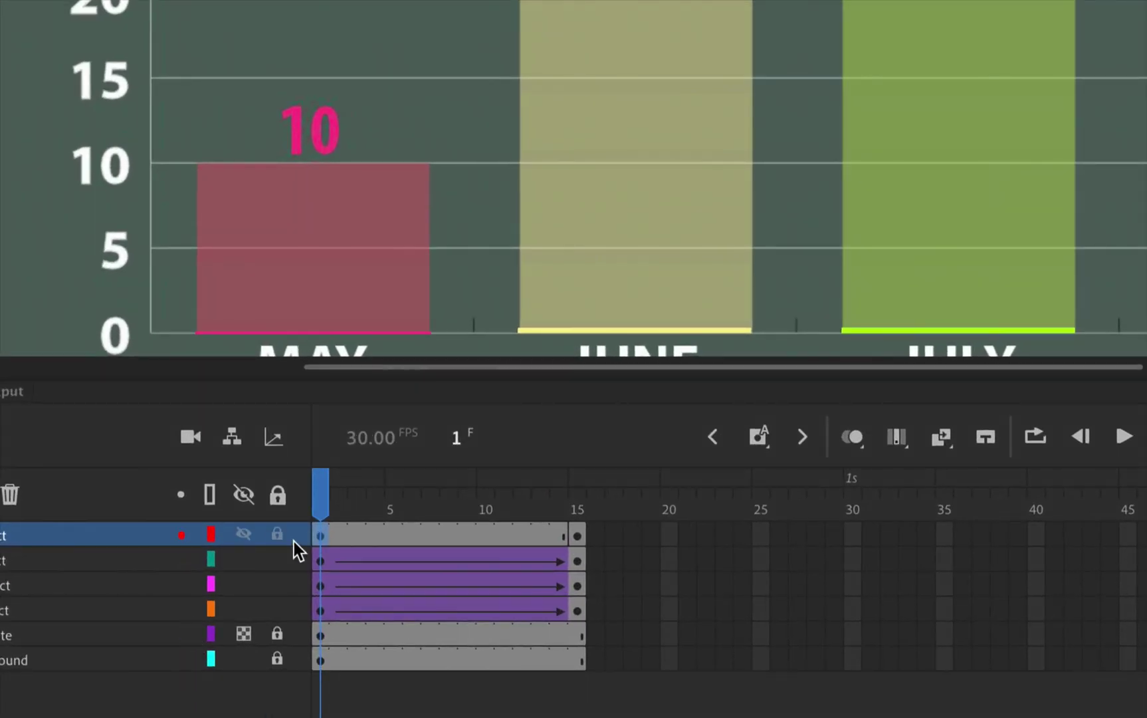
{"action": "right_click", "coordinate": [316, 535]}
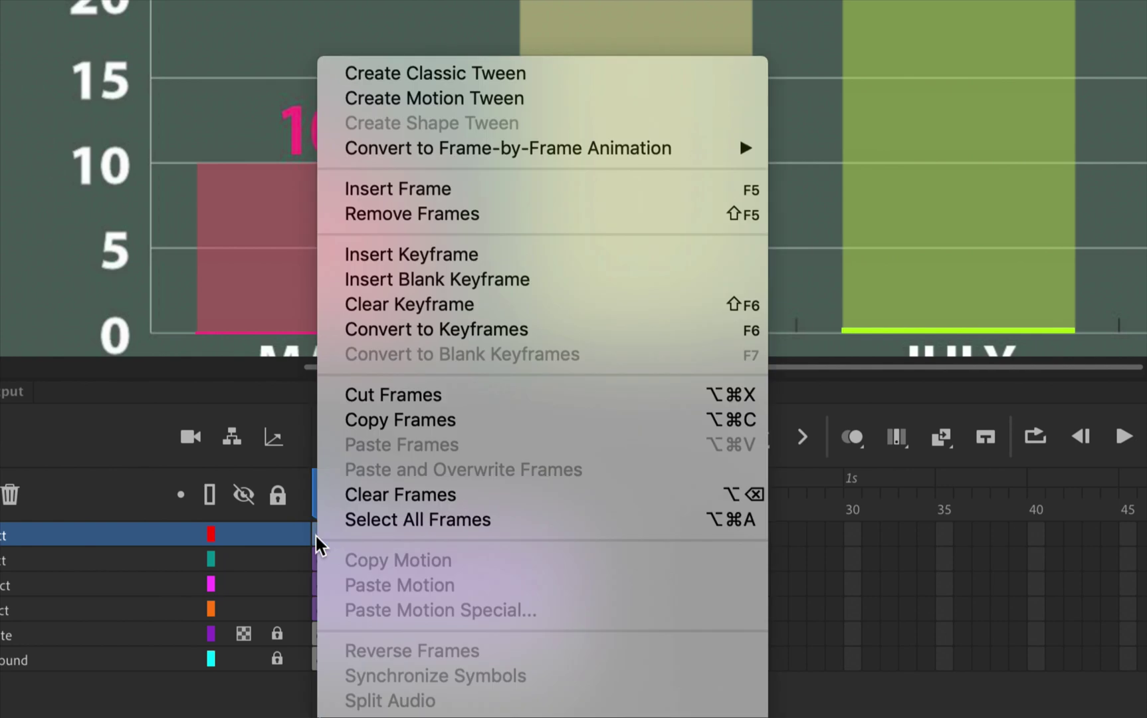
{"action": "left_click", "coordinate": [408, 74]}
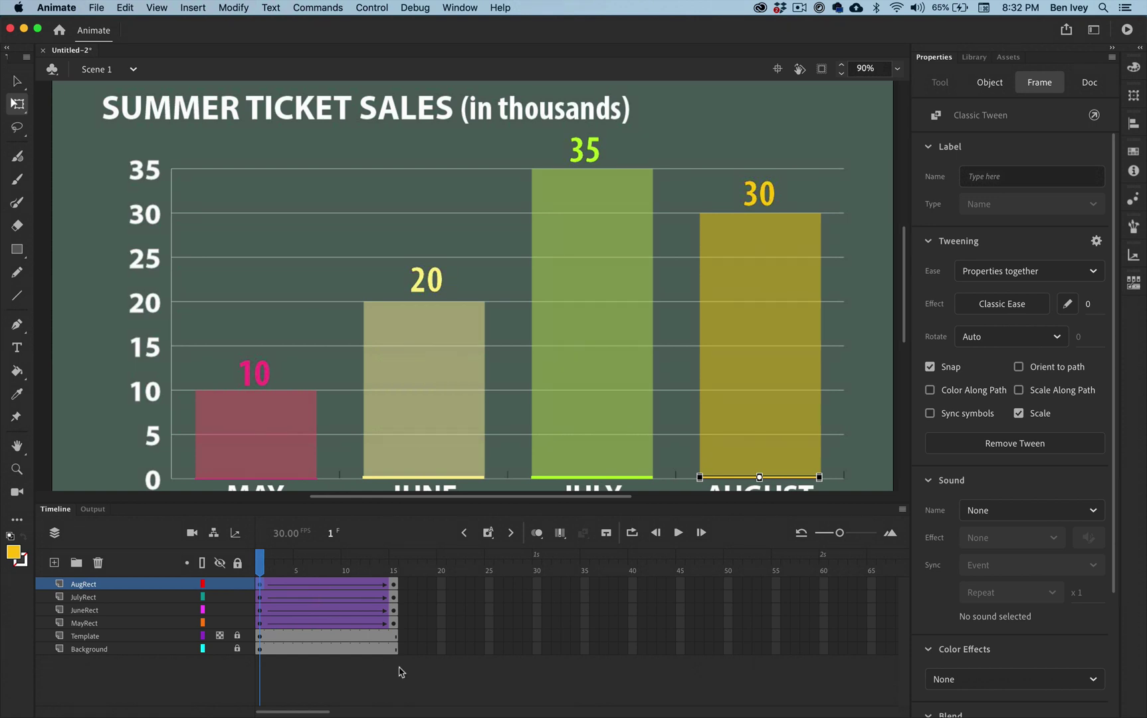
- Play the timeline several times to preview all four bars growing together
{"action": "left_click", "coordinate": [678, 532]}
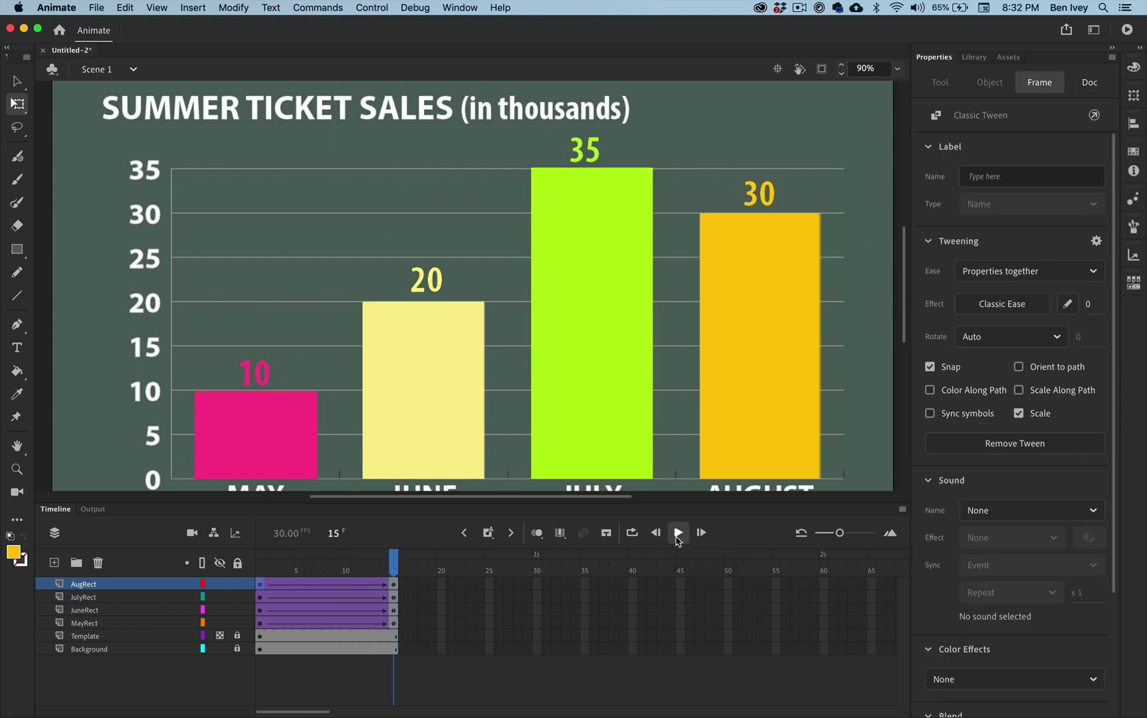
{"action": "left_click", "coordinate": [678, 533]}
{"action": "left_click", "coordinate": [678, 533]}
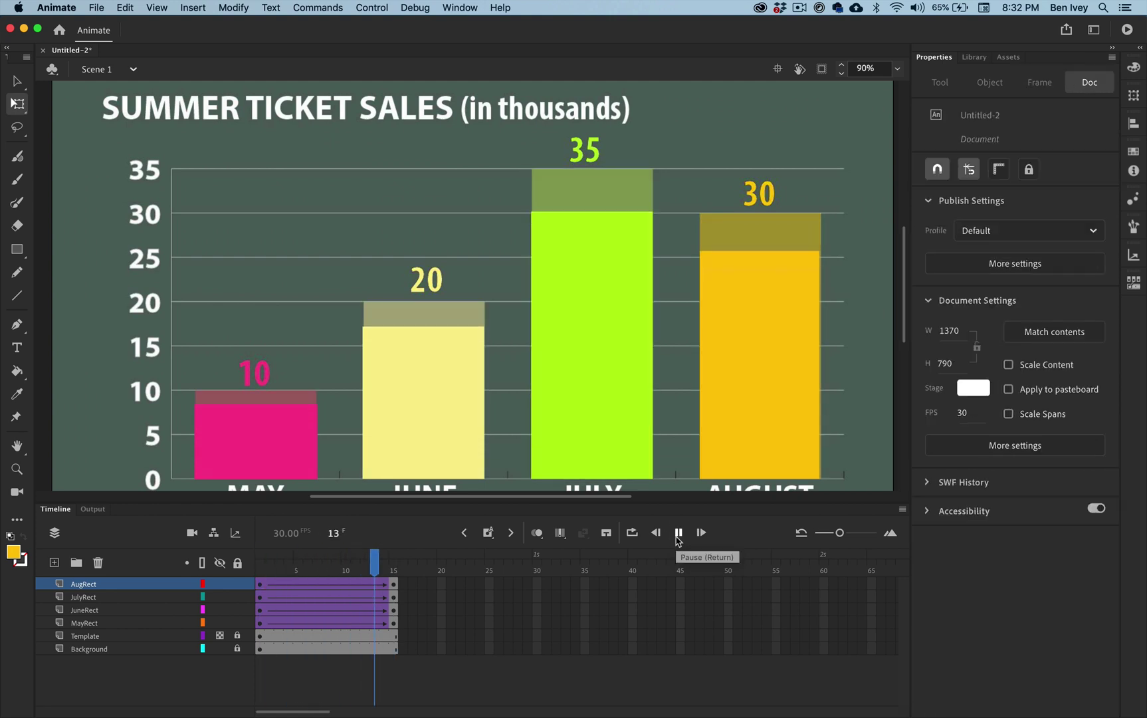
{"action": "left_click", "coordinate": [678, 534]}
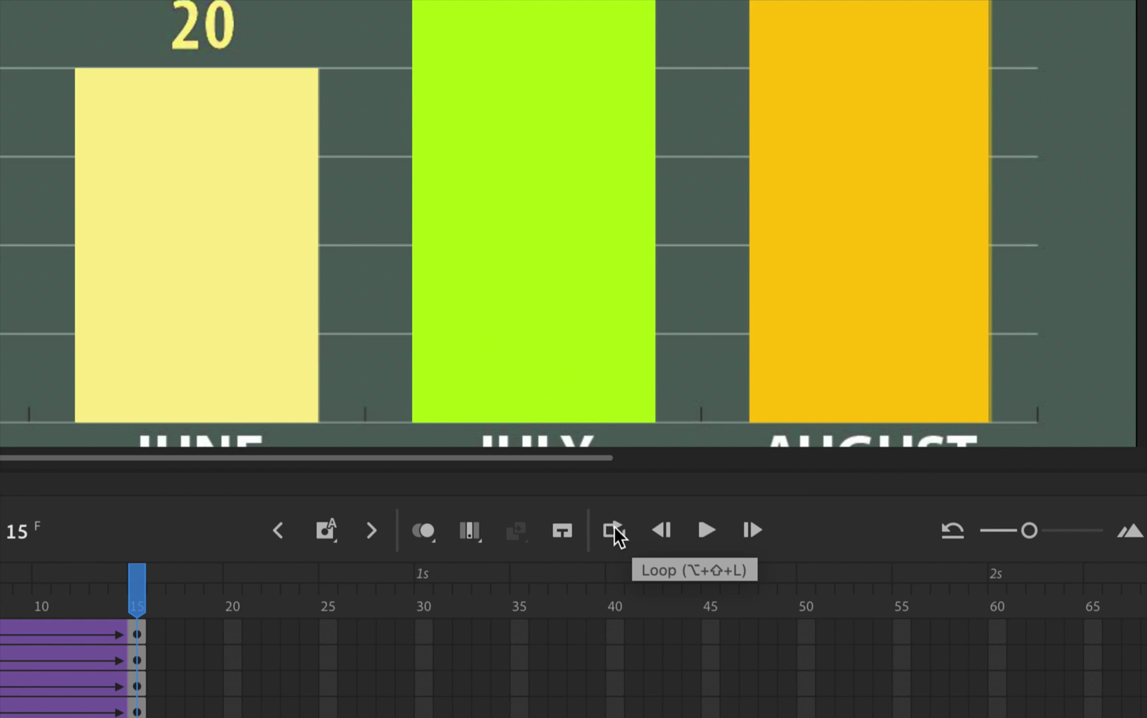
- Turn on looped playback and extend the loop range to cover frames 1 to 15
{"action": "left_click", "coordinate": [613, 531]}
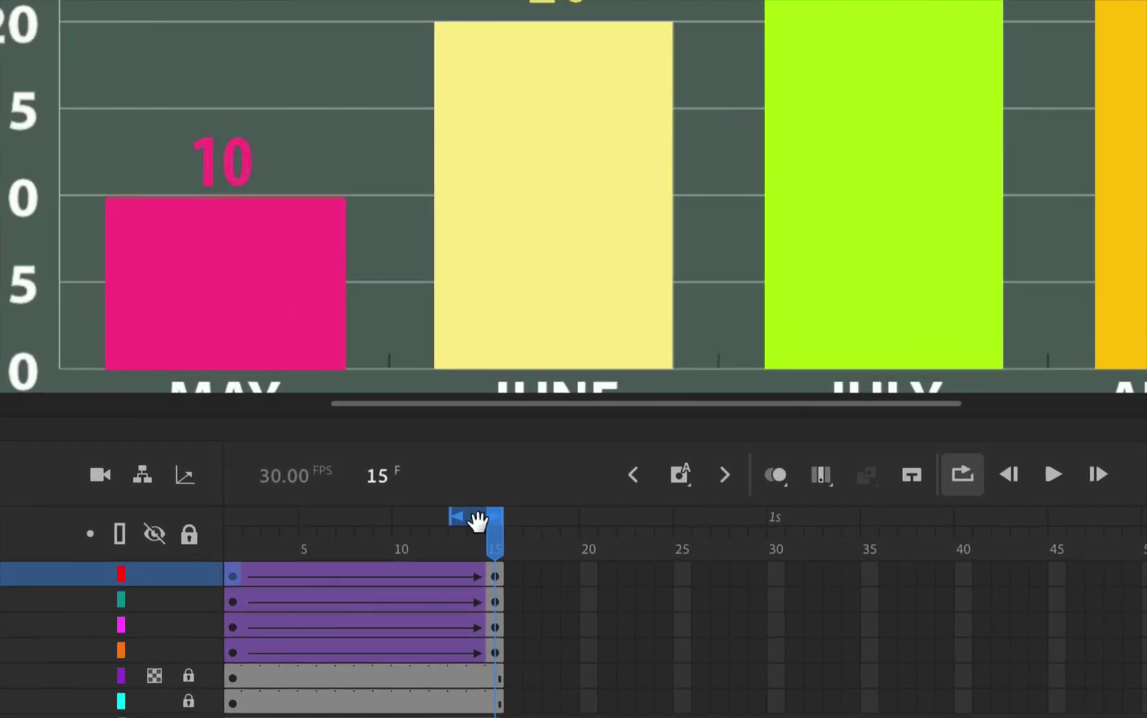
{"action": "left_click_drag", "start_coordinate": [353, 578], "coordinate": [293, 579]}
{"action": "left_click_drag", "start_coordinate": [363, 522], "coordinate": [226, 515]}
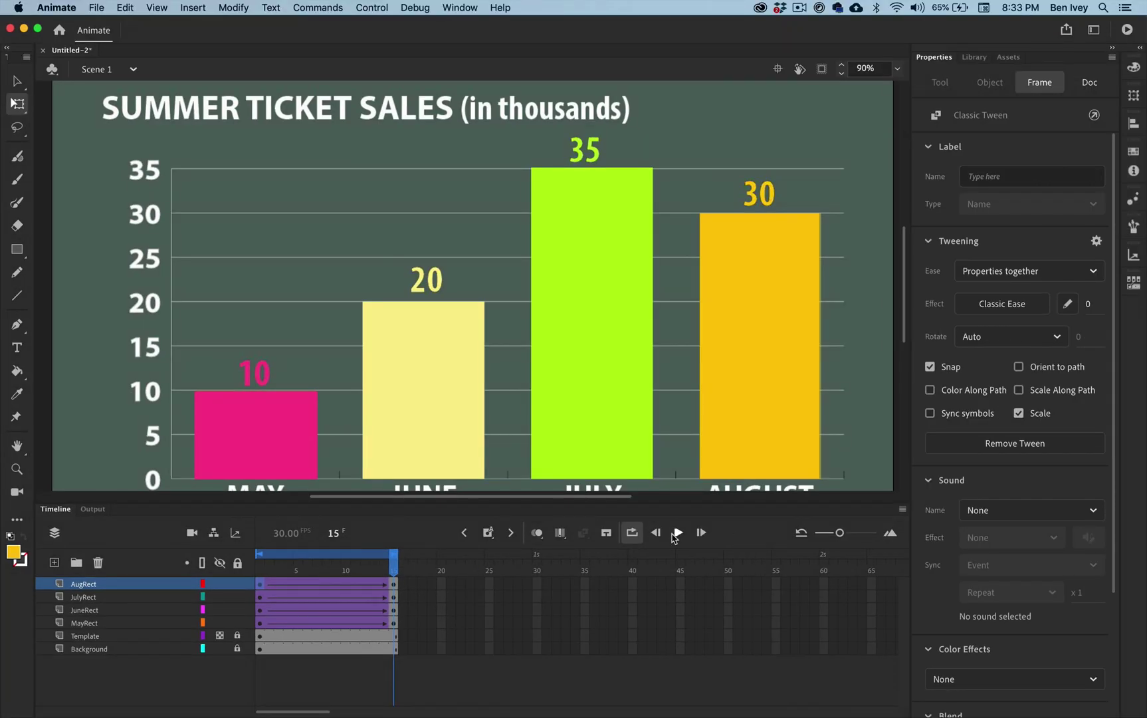
- Stop the looped preview and delete the Template layer
{"action": "left_click", "coordinate": [953, 491]}
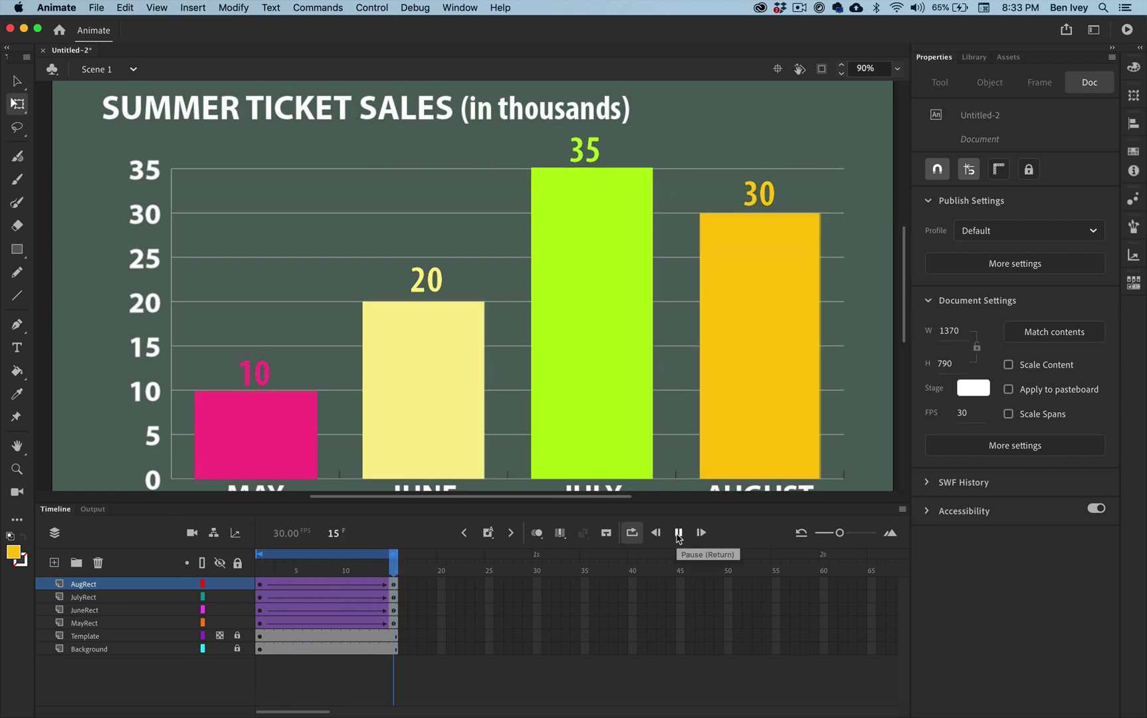
{"action": "left_click", "coordinate": [678, 535]}
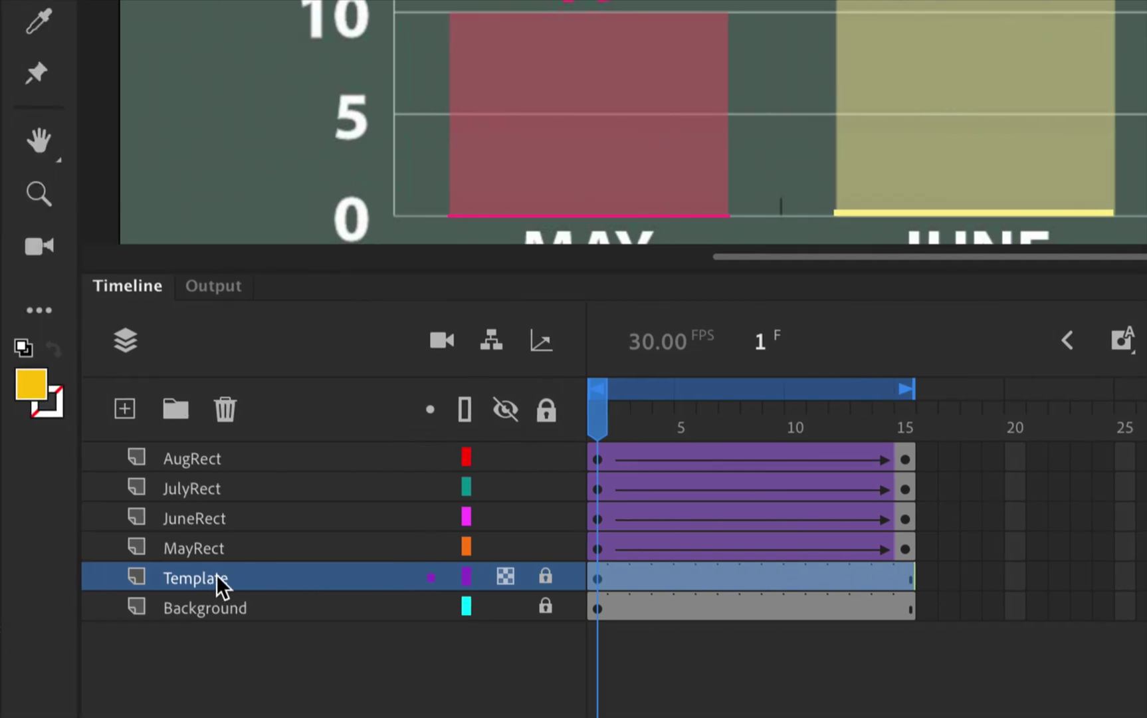
{"action": "left_click", "coordinate": [223, 417]}
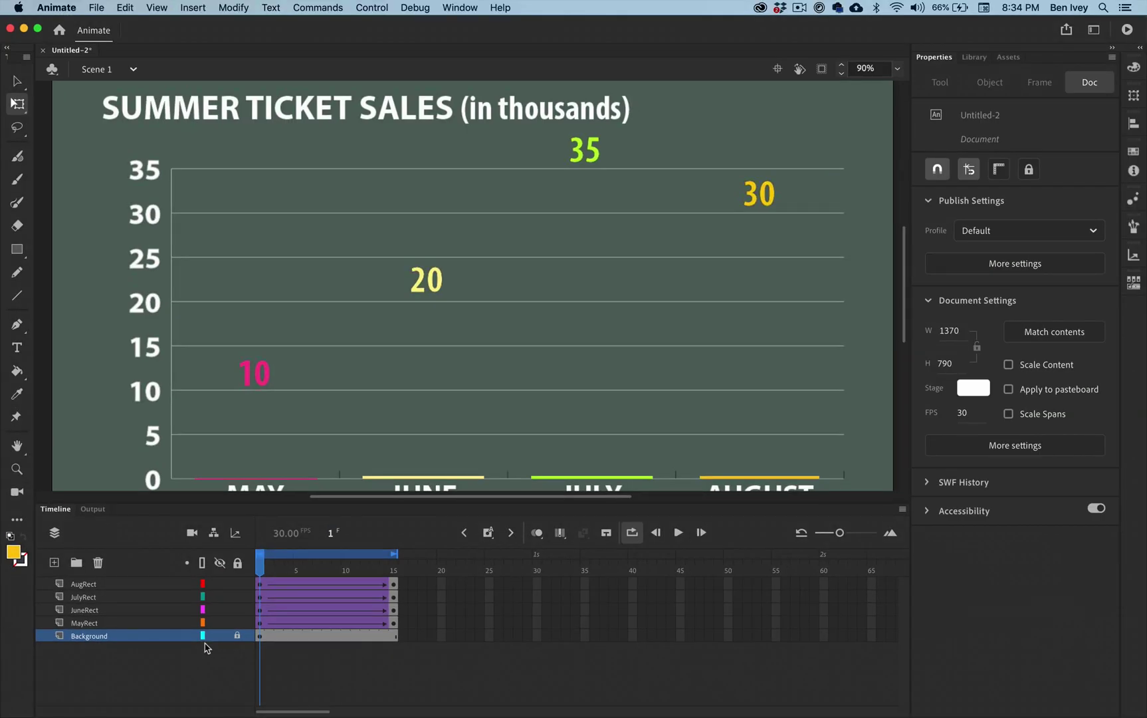
- Turn off looped playback and play the bar animation again without the template
{"action": "left_click", "coordinate": [633, 533]}
{"action": "left_click", "coordinate": [675, 536]}
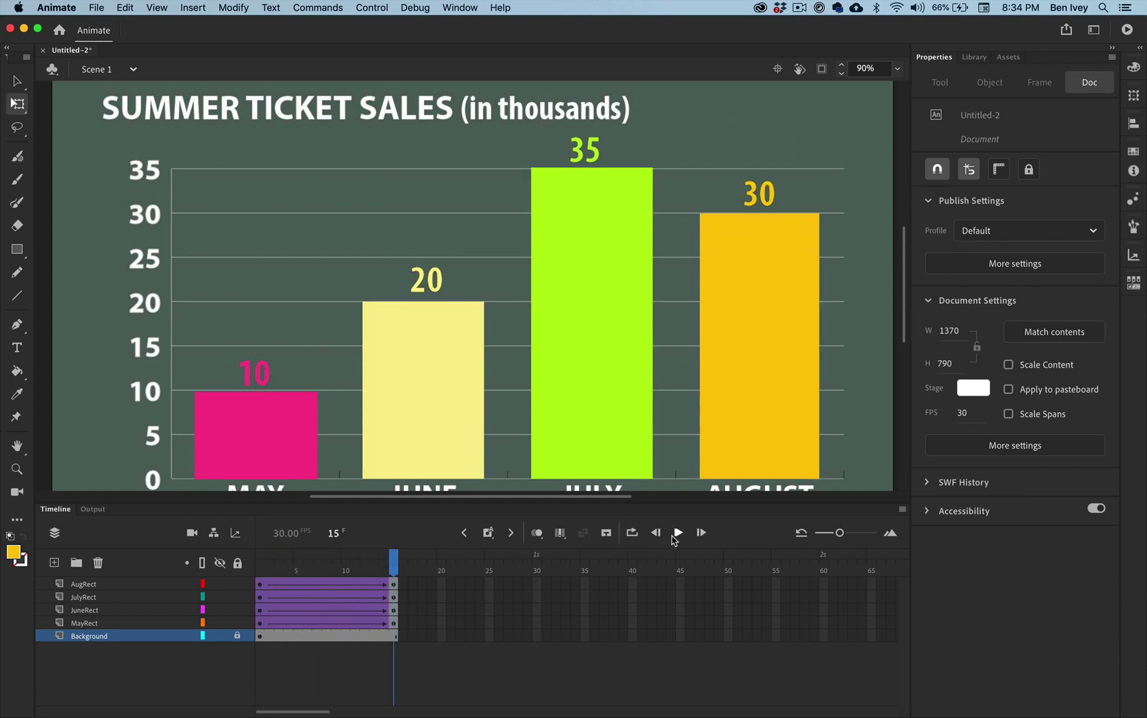
{"action": "left_click", "coordinate": [674, 538]}
{"action": "left_click", "coordinate": [675, 537]}
- Move the whole JuneRect tween along the timeline so that it starts at frame 9
{"action": "left_click", "coordinate": [350, 608]}
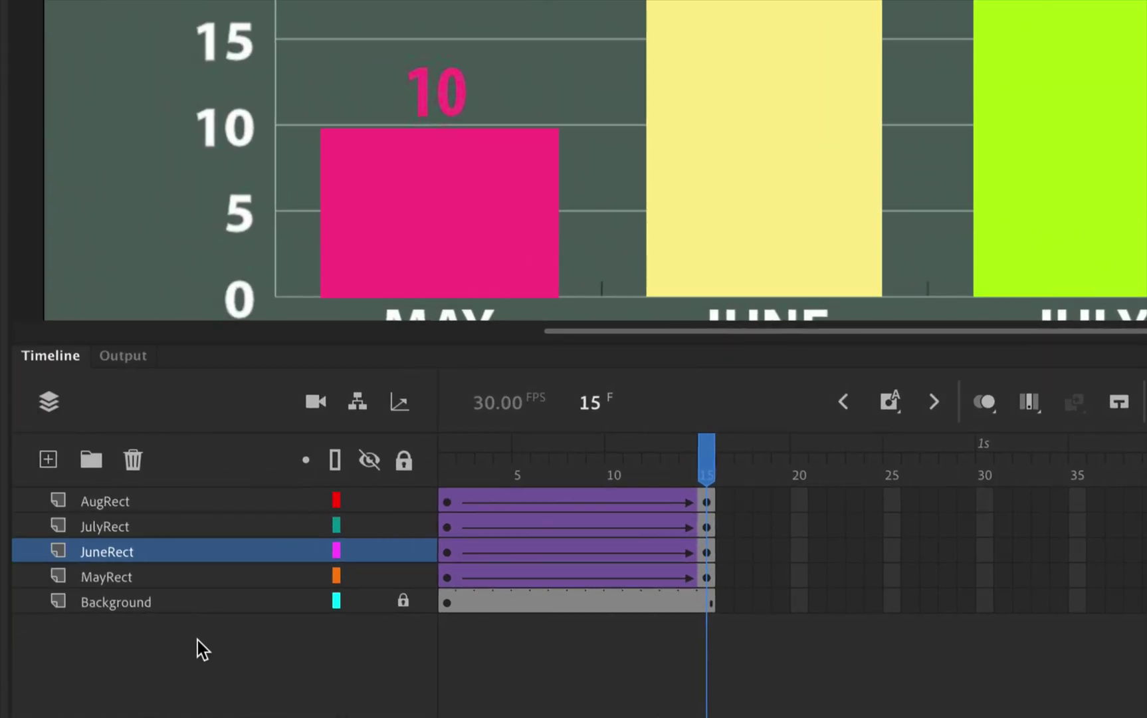
{"action": "left_click", "coordinate": [446, 462]}
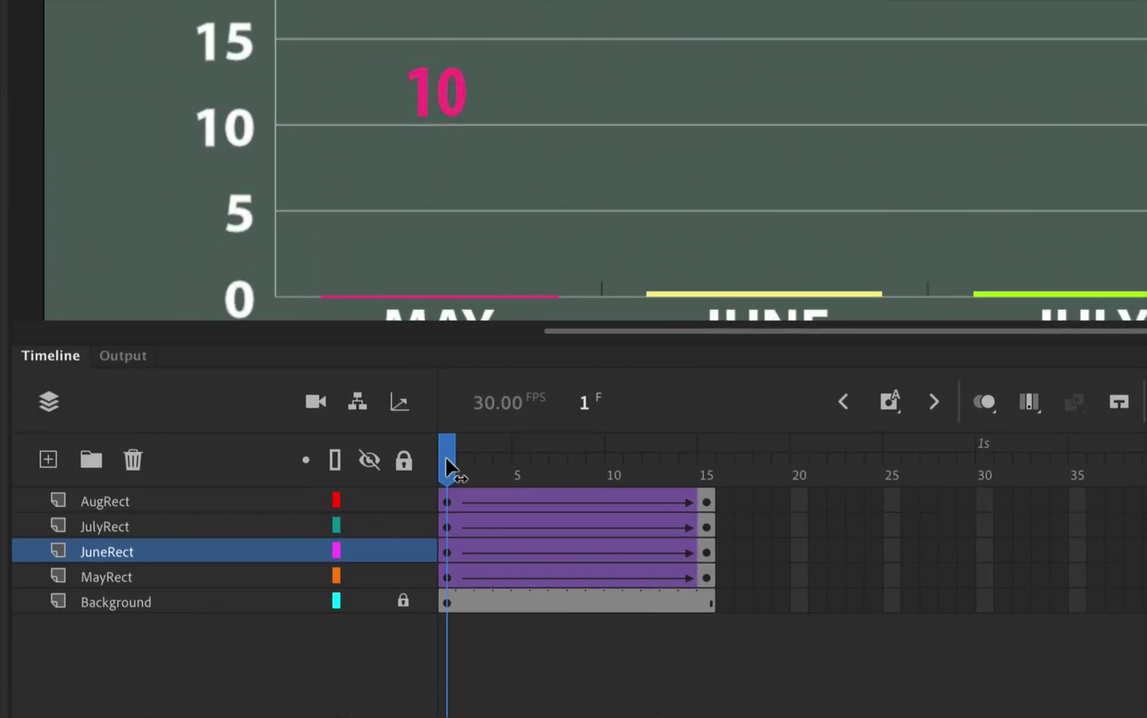
{"action": "left_click_drag", "start_coordinate": [446, 460], "coordinate": [701, 474]}
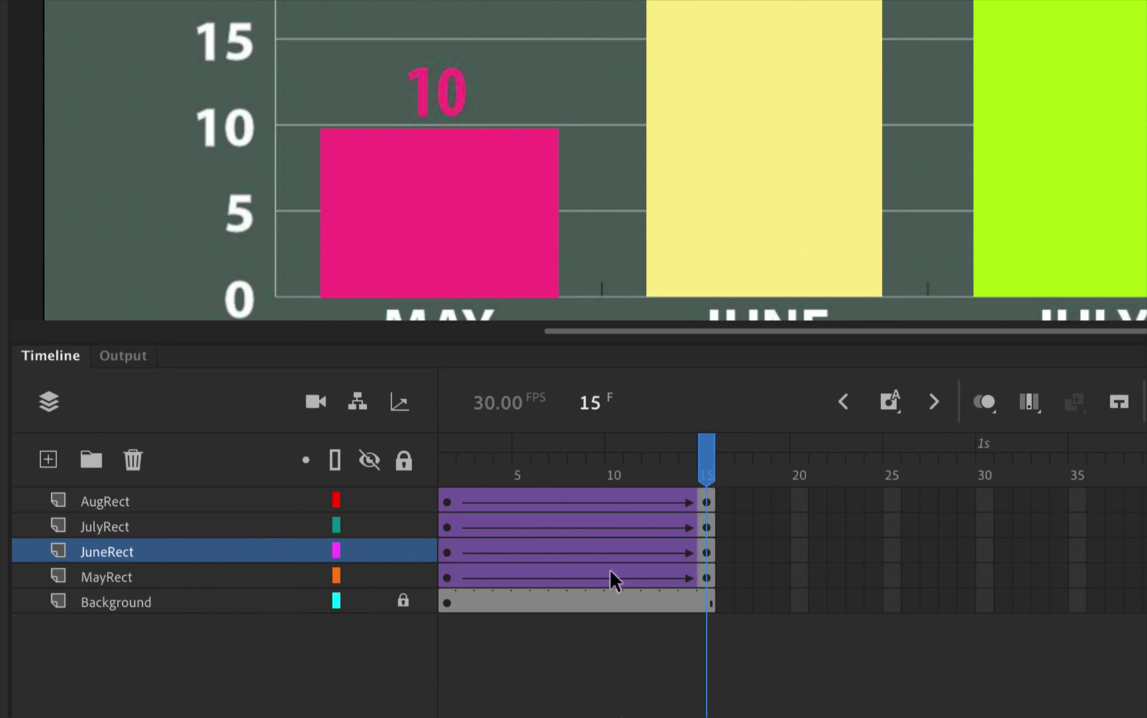
{"action": "left_click", "coordinate": [449, 553]}
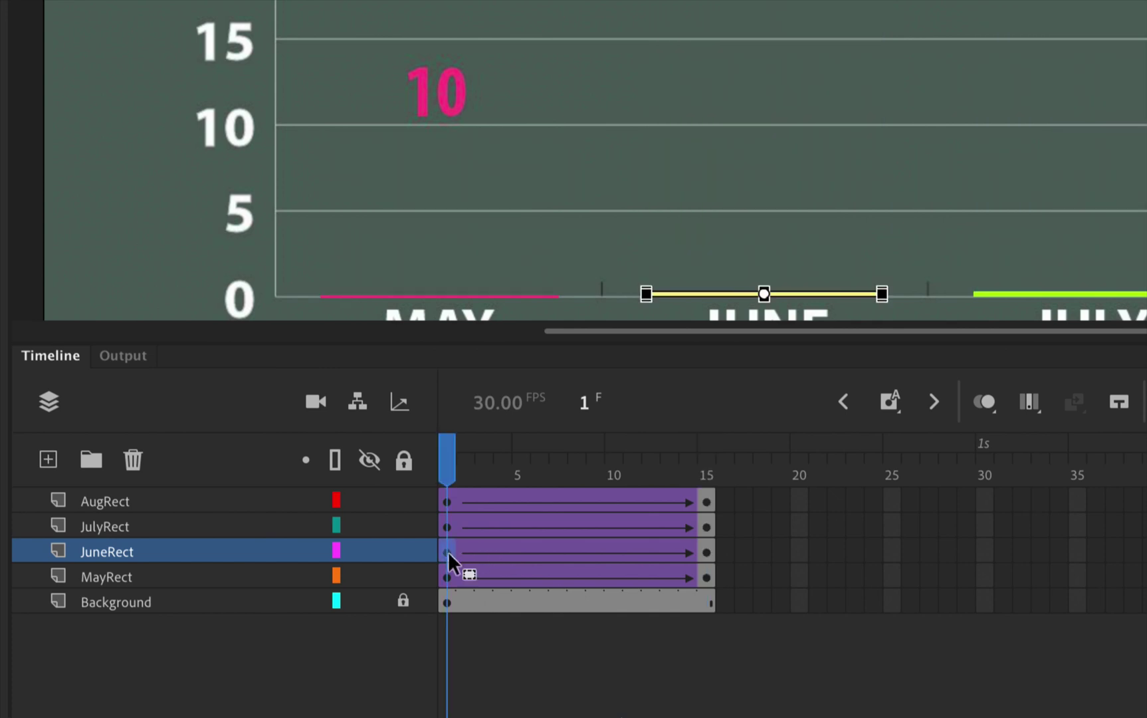
{"action": "left_click", "coordinate": [710, 561]}
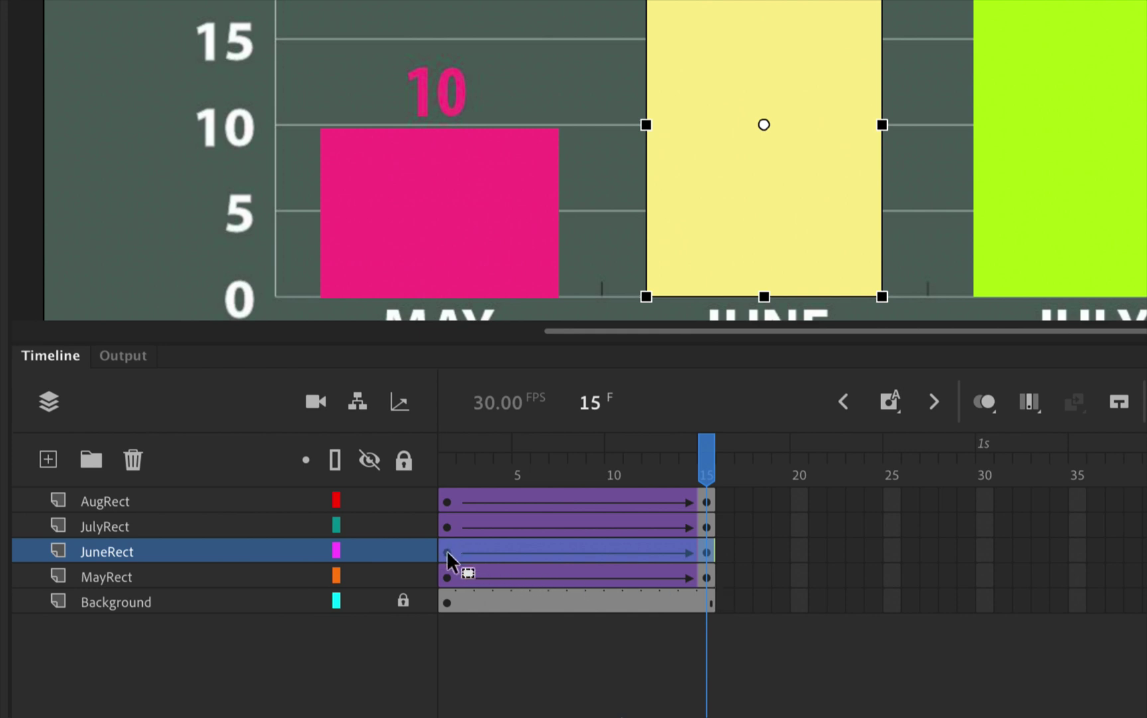
{"action": "left_click_drag", "start_coordinate": [447, 550], "coordinate": [596, 550]}
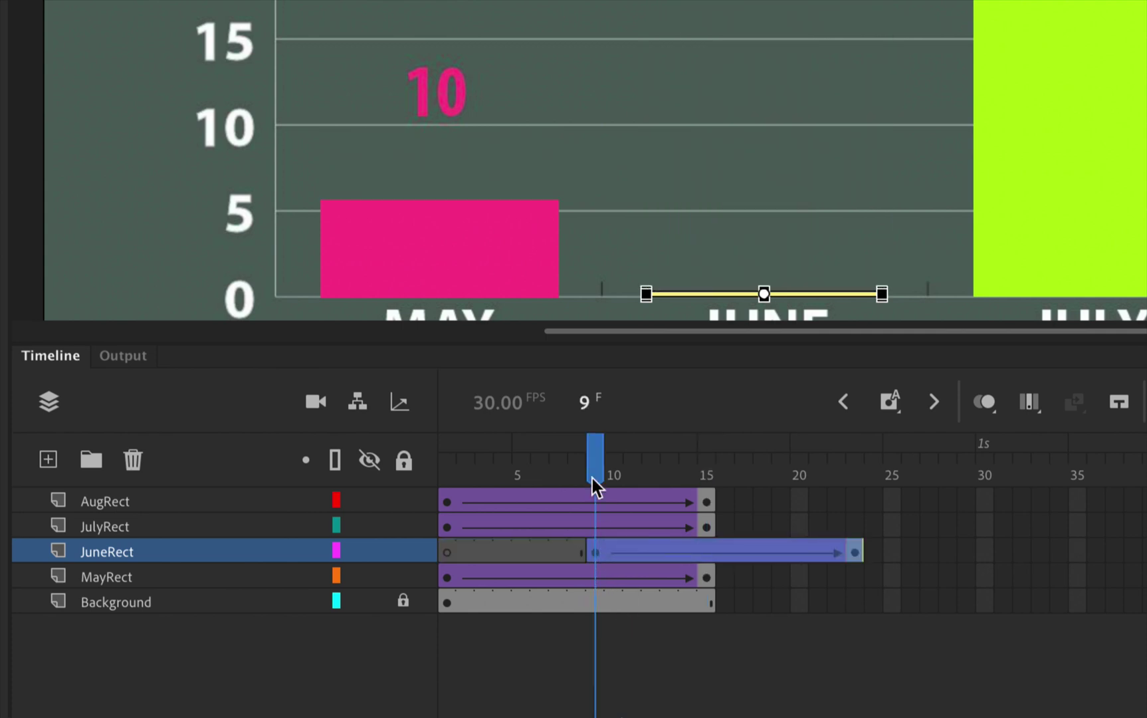
{"action": "mouse_move", "coordinate": [592, 478]}
{"action": "left_mouse_down"}
{"action": "mouse_move", "coordinate": [520, 453]}
{"action": "mouse_move", "coordinate": [755, 458]}
{"action": "mouse_move", "coordinate": [596, 468]}
{"action": "left_mouse_up"}
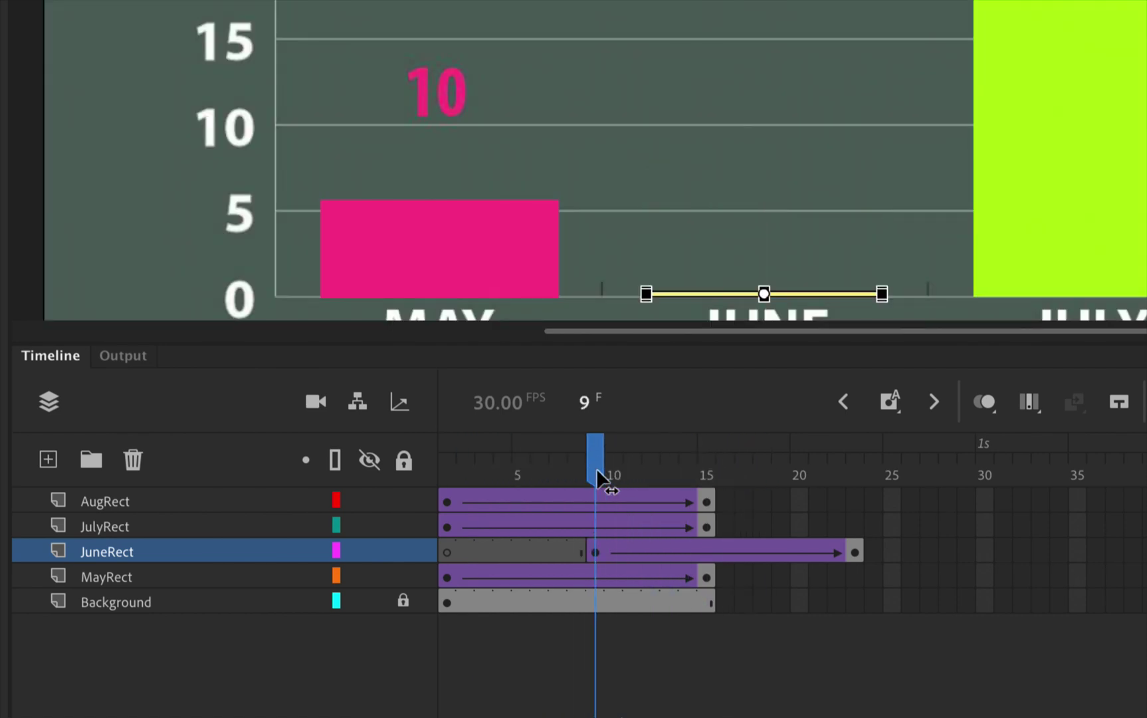
- Move the whole JulyRect tween, with both keyframes, so that it starts at frame 16
{"action": "left_click", "coordinate": [445, 527]}
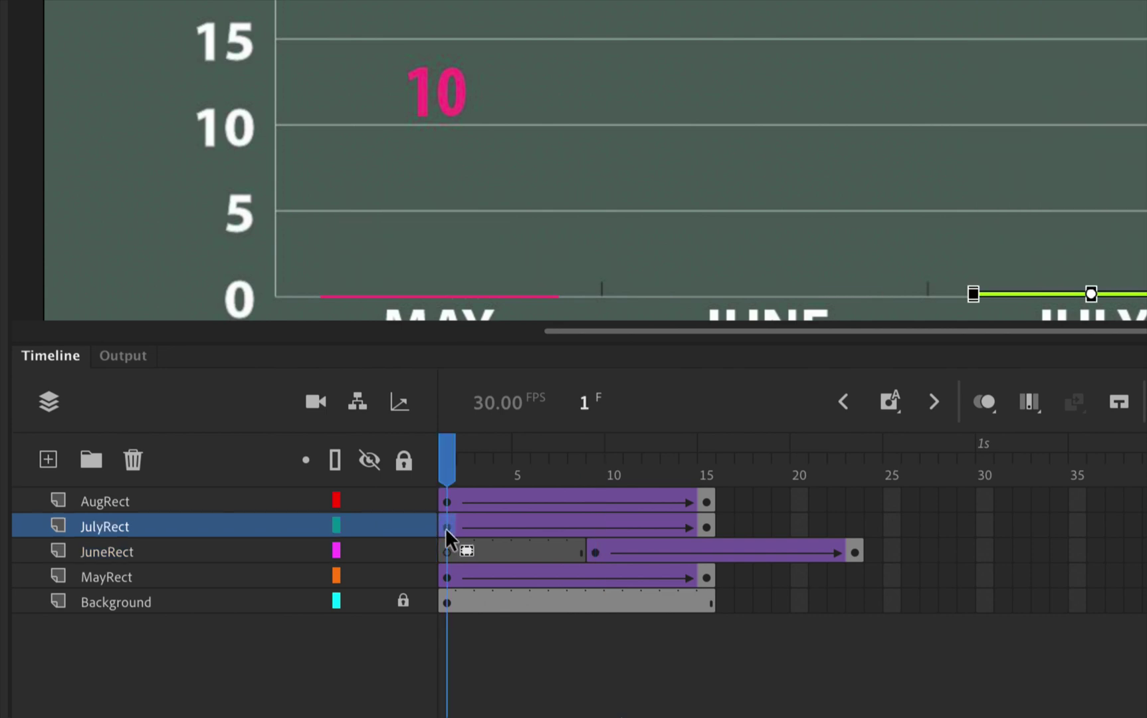
{"action": "left_click", "coordinate": [707, 522], "text": "shift"}
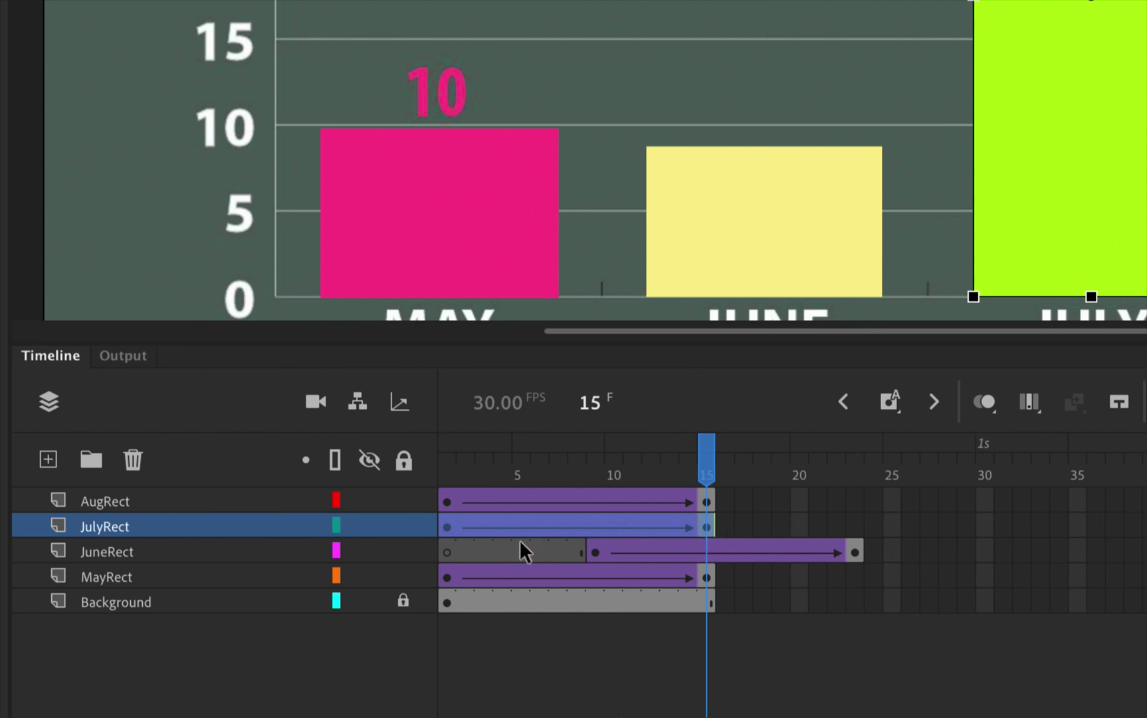
{"action": "left_click_drag", "start_coordinate": [447, 527], "coordinate": [730, 525]}
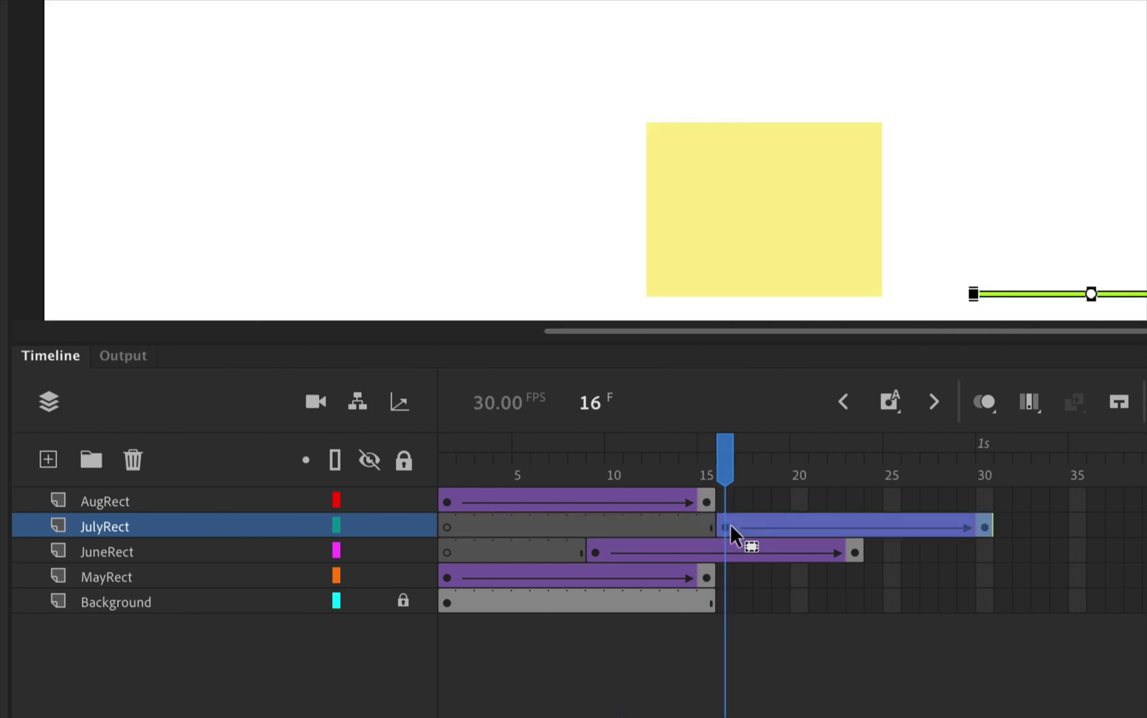
- Move the whole AugRect tween, with both keyframes, so that it starts at frame 23
{"action": "left_click", "coordinate": [441, 502]}
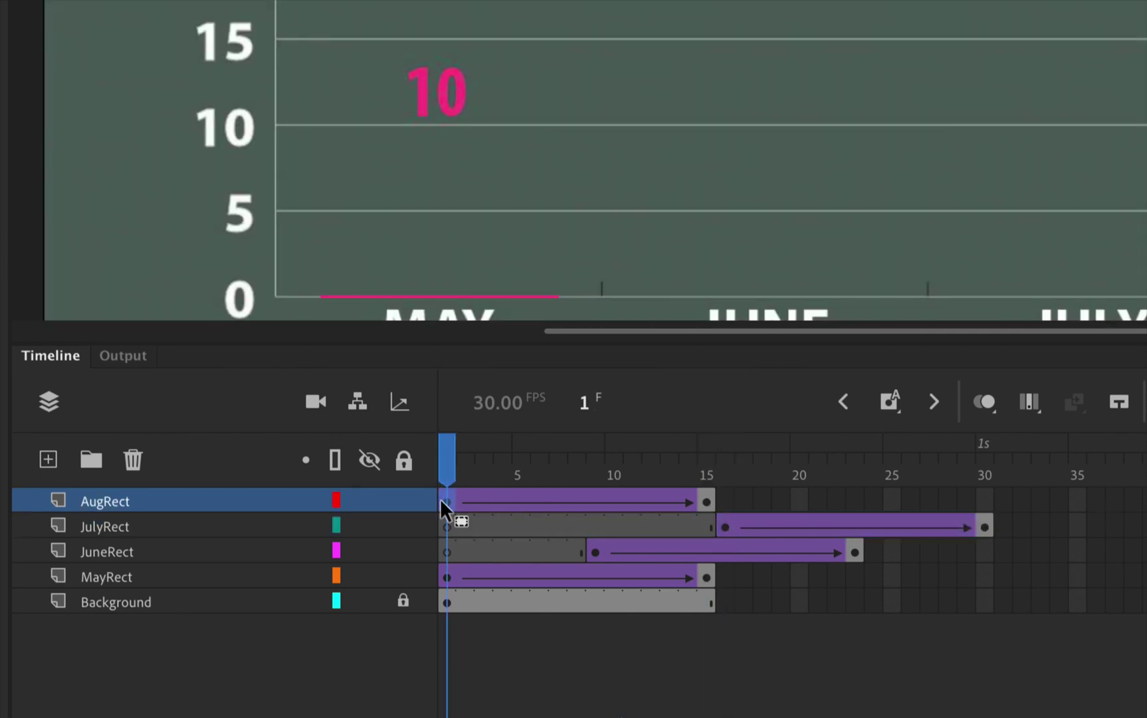
{"action": "left_click", "coordinate": [707, 501]}
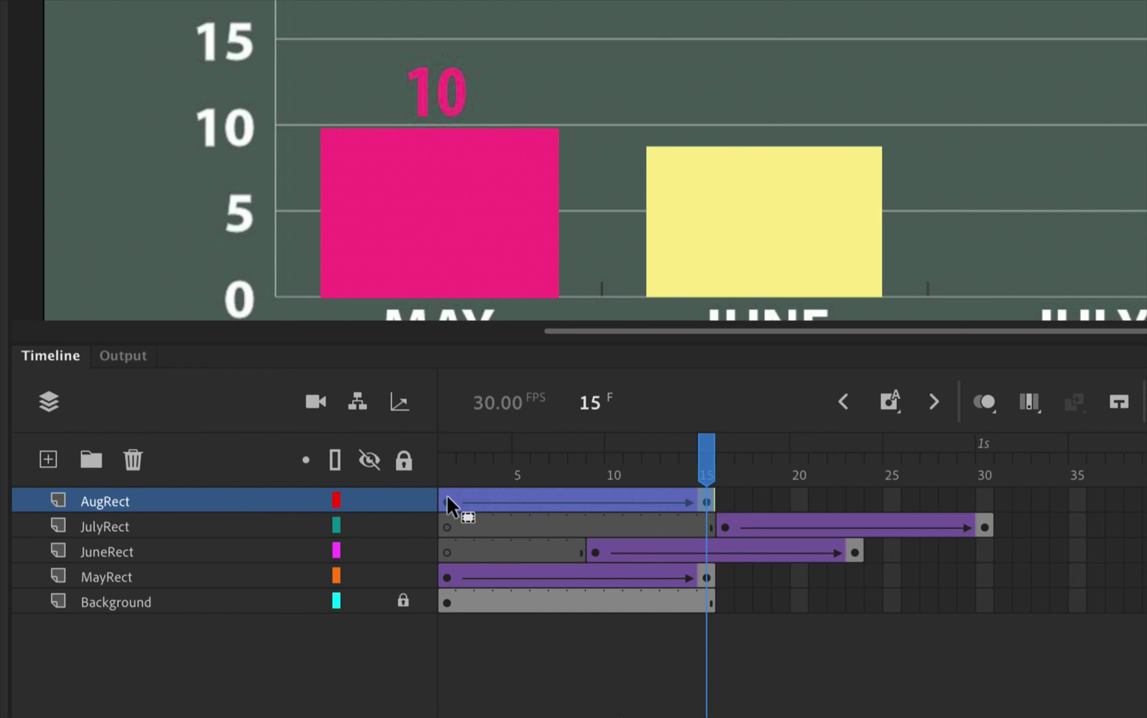
{"action": "left_click_drag", "start_coordinate": [448, 496], "coordinate": [857, 500]}
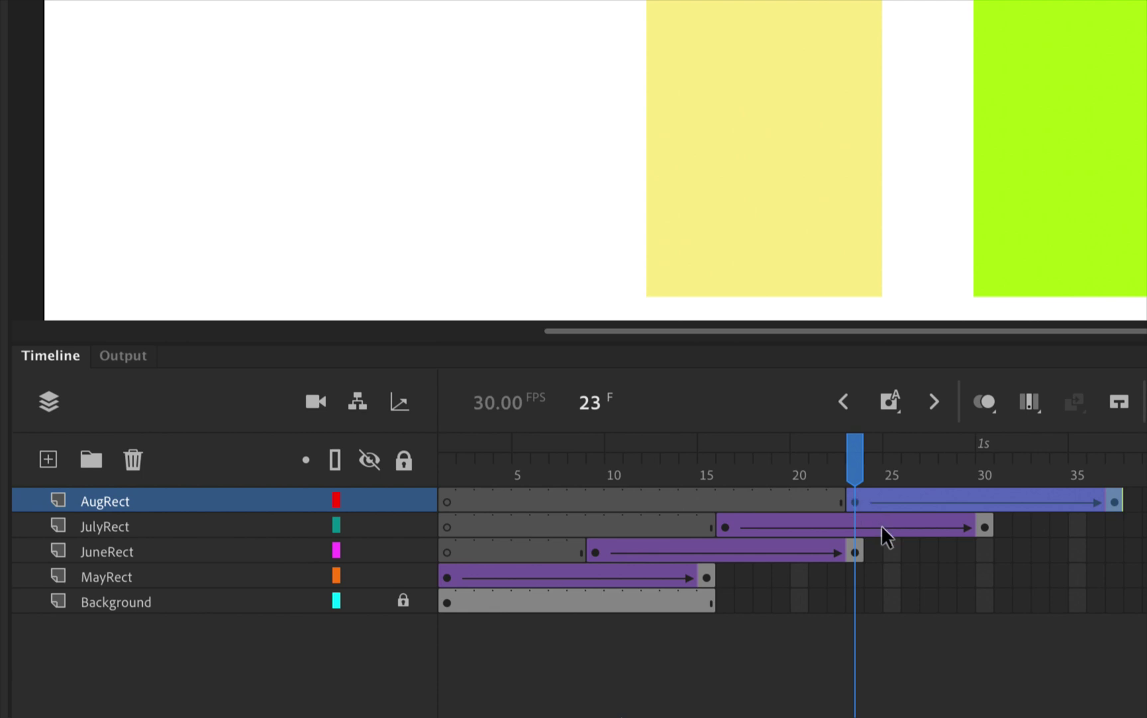
- Extend the Background layer to frame 37, level with the final AugRect keyframe, by inserting a frame
{"action": "scroll", "coordinate": [884, 536], "scroll_direction": "right", "scroll_amount": 5}
{"action": "scroll", "coordinate": [884, 536], "scroll_direction": "left", "scroll_amount": 3}
{"action": "scroll", "coordinate": [886, 536], "scroll_direction": "left", "scroll_amount": 3}
{"action": "scroll", "coordinate": [749, 603], "scroll_direction": "right", "scroll_amount": 6}
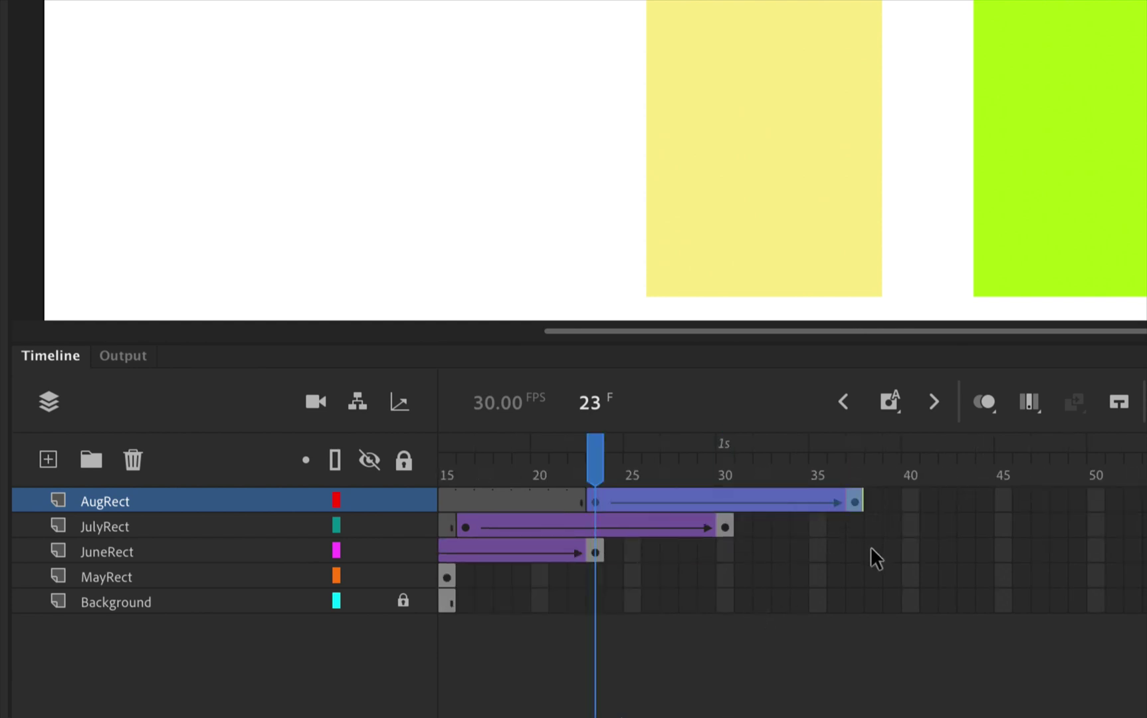
{"action": "left_click", "coordinate": [856, 529]}
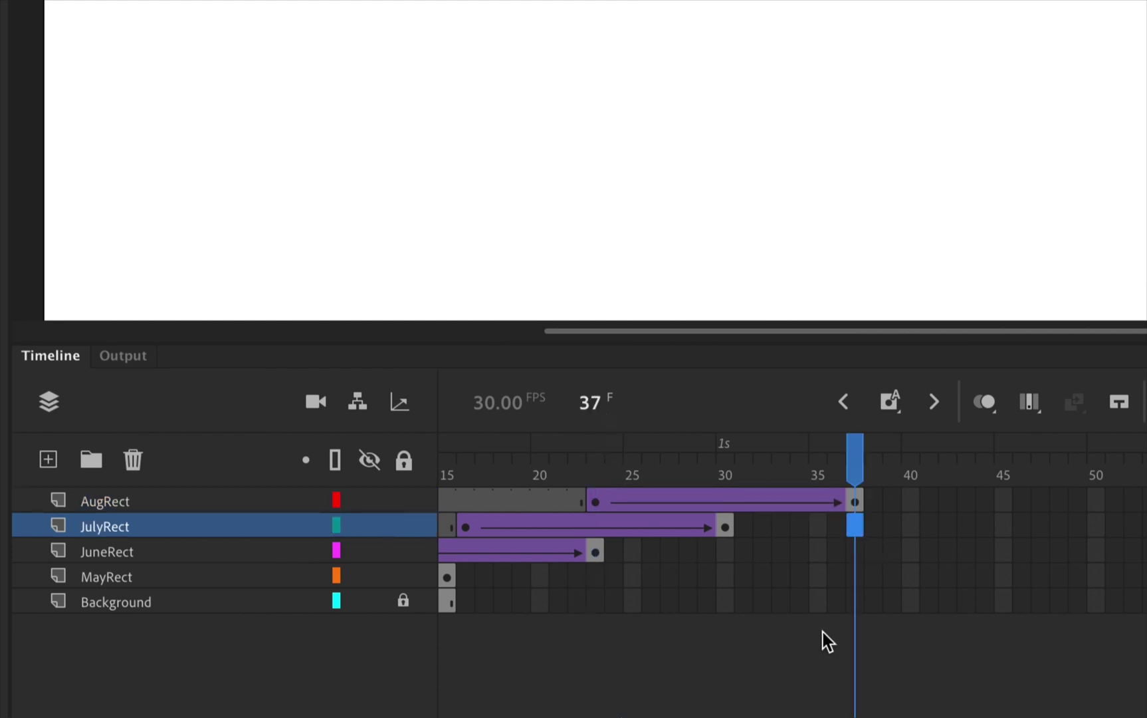
{"action": "left_click", "coordinate": [856, 607]}
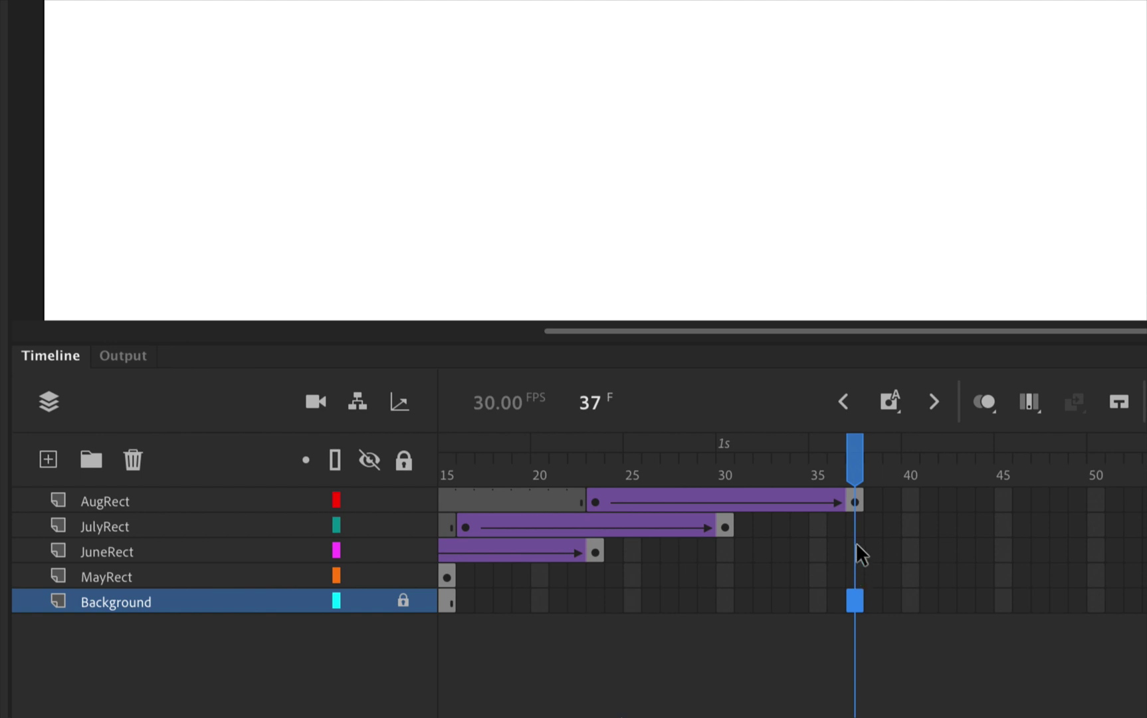
{"action": "right_click", "coordinate": [856, 601]}
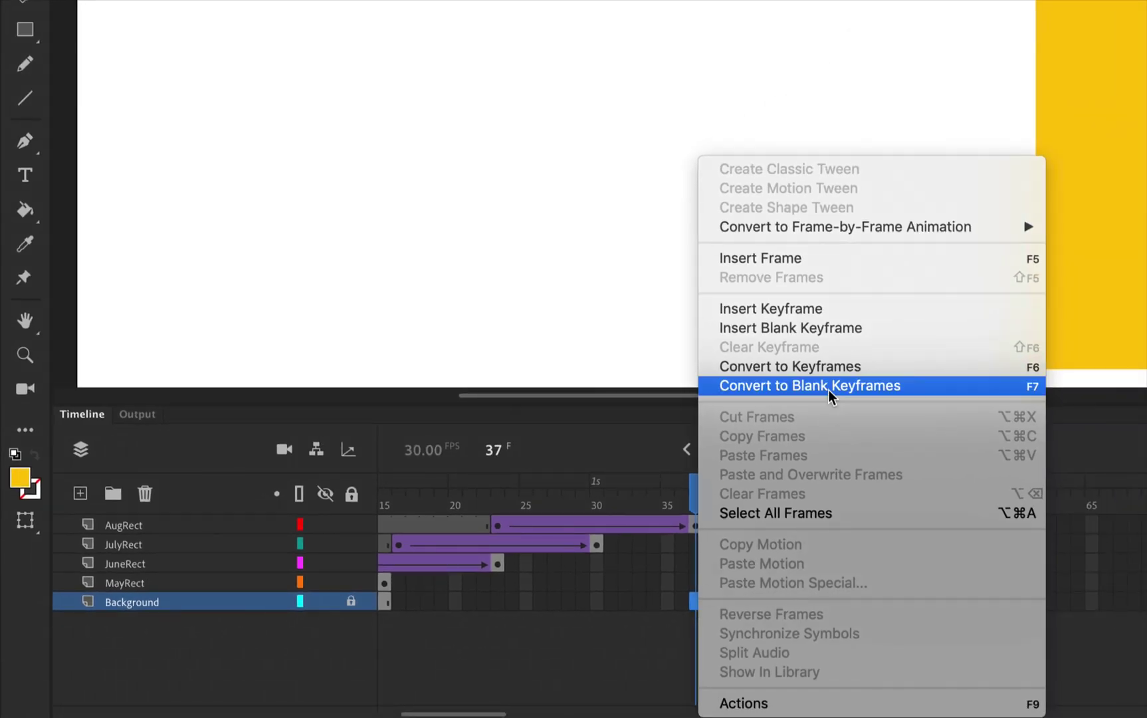
{"action": "left_click", "coordinate": [787, 258]}
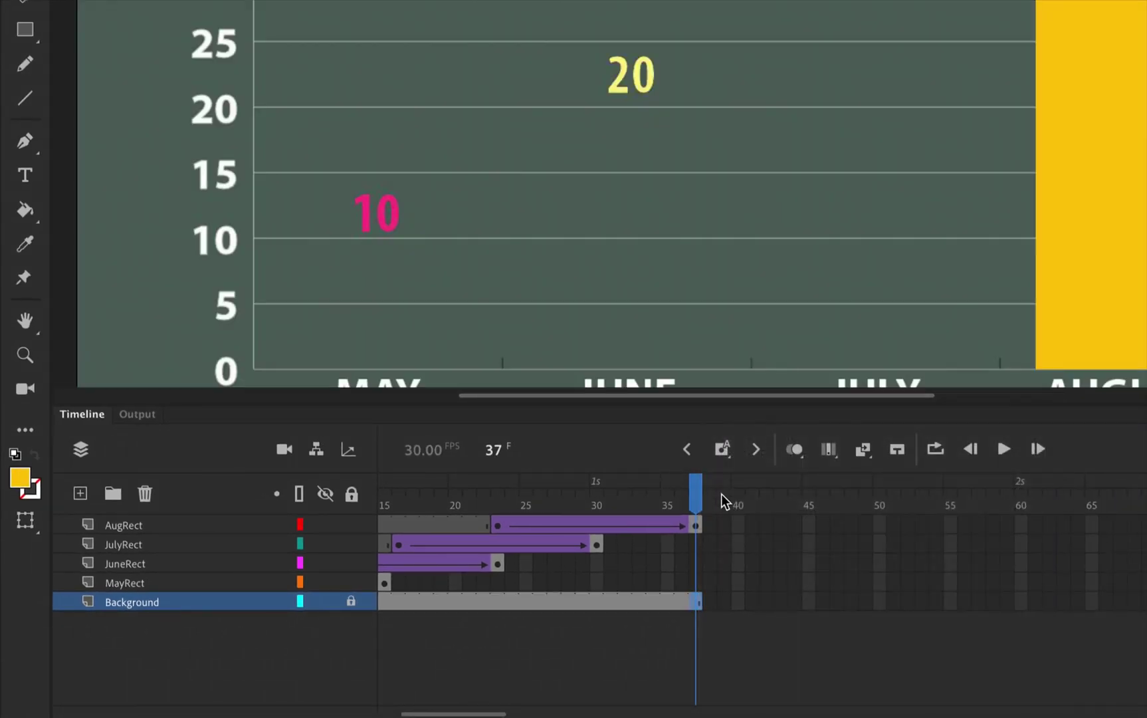
- Insert frames at frame 37 on the MayRect, JuneRect and JulyRect layers and play the staggered animation
{"action": "left_click", "coordinate": [696, 582]}
{"action": "right_click", "coordinate": [698, 584]}
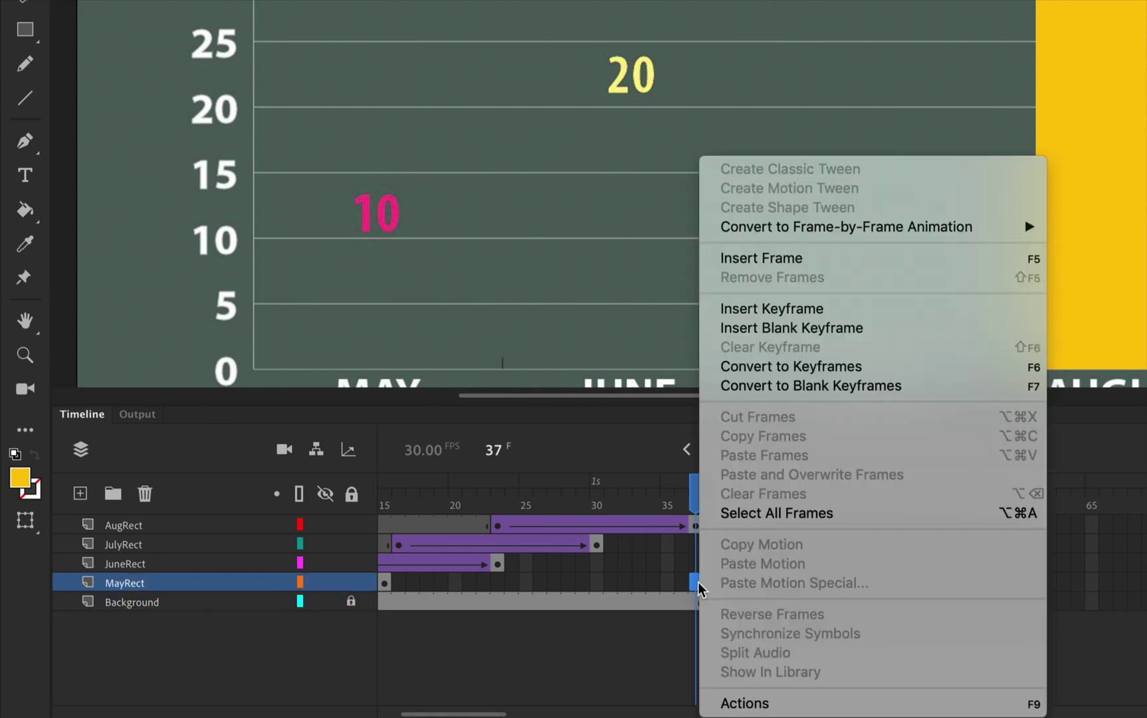
{"action": "left_click", "coordinate": [791, 260]}
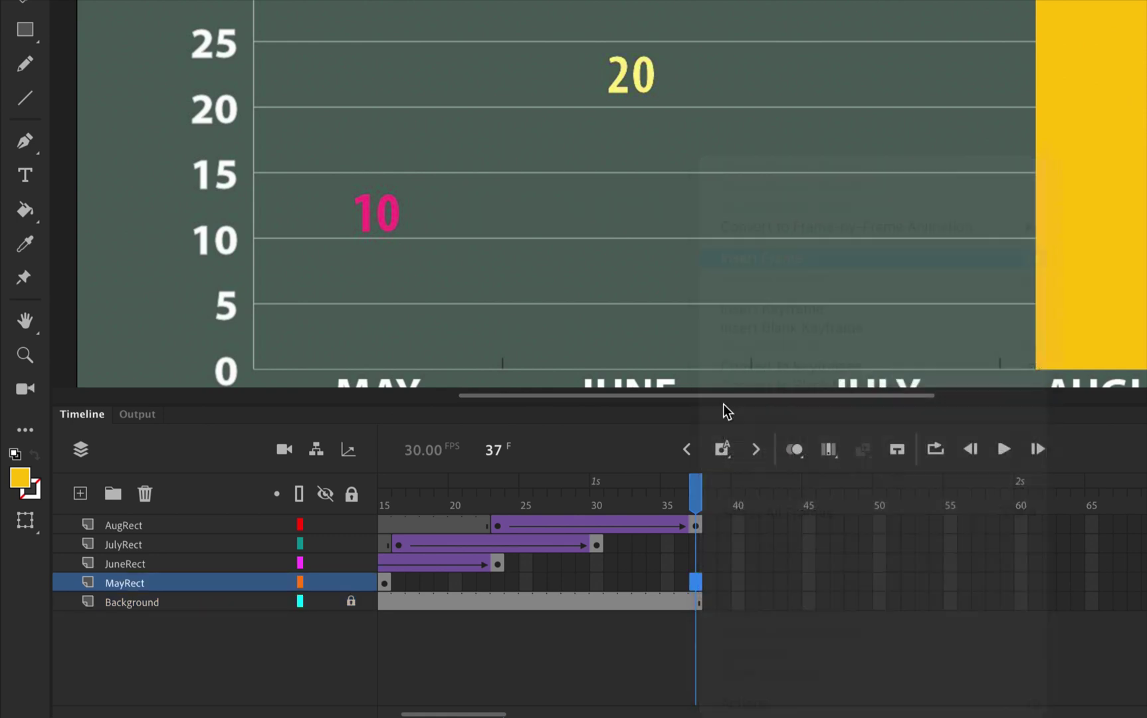
{"action": "left_click", "coordinate": [697, 564]}
{"action": "right_click", "coordinate": [697, 565]}
{"action": "left_click", "coordinate": [763, 258]}
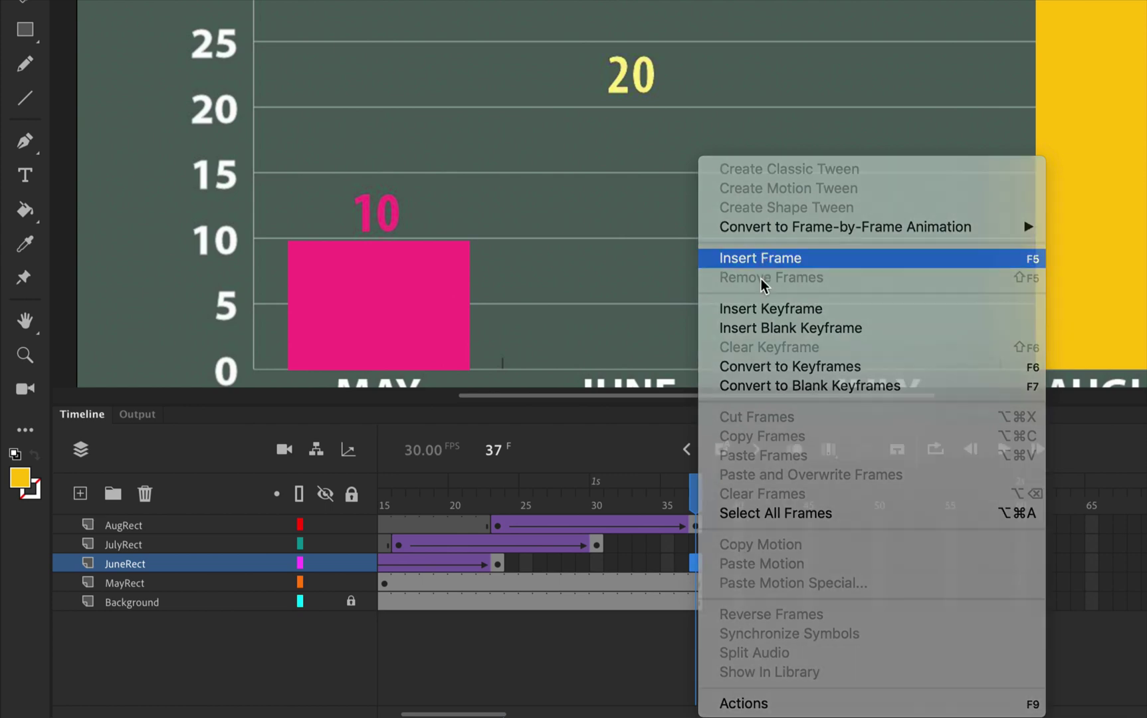
{"action": "left_click", "coordinate": [696, 544]}
{"action": "right_click", "coordinate": [698, 544]}
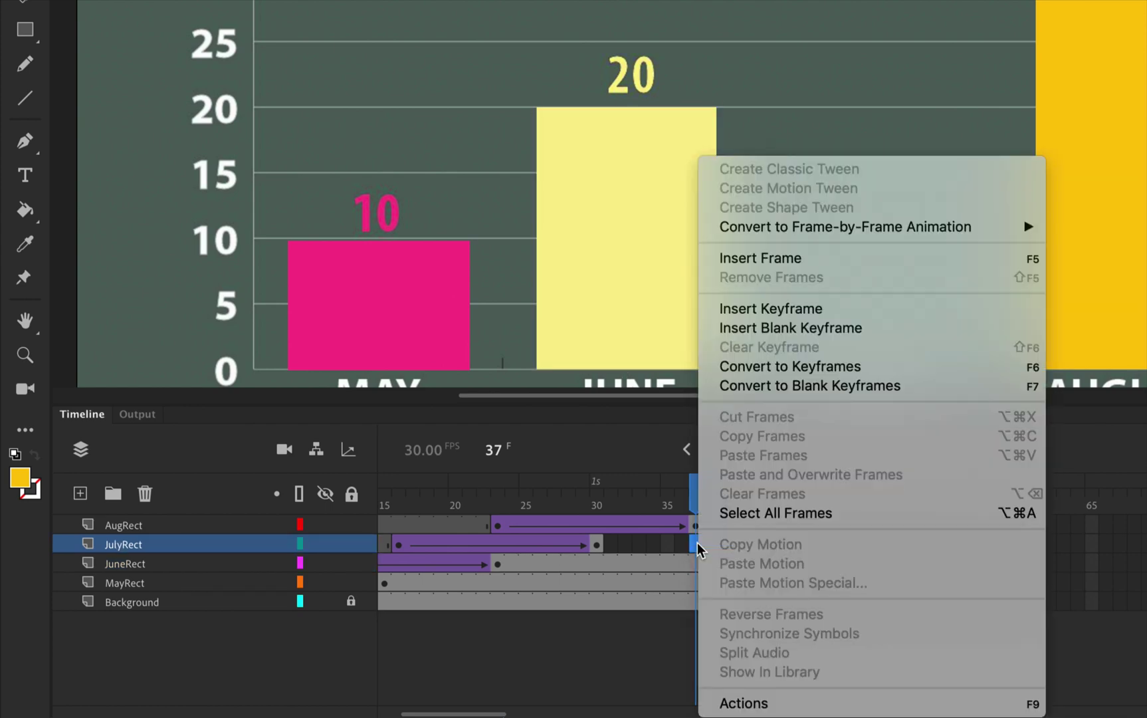
{"action": "left_click", "coordinate": [756, 261]}
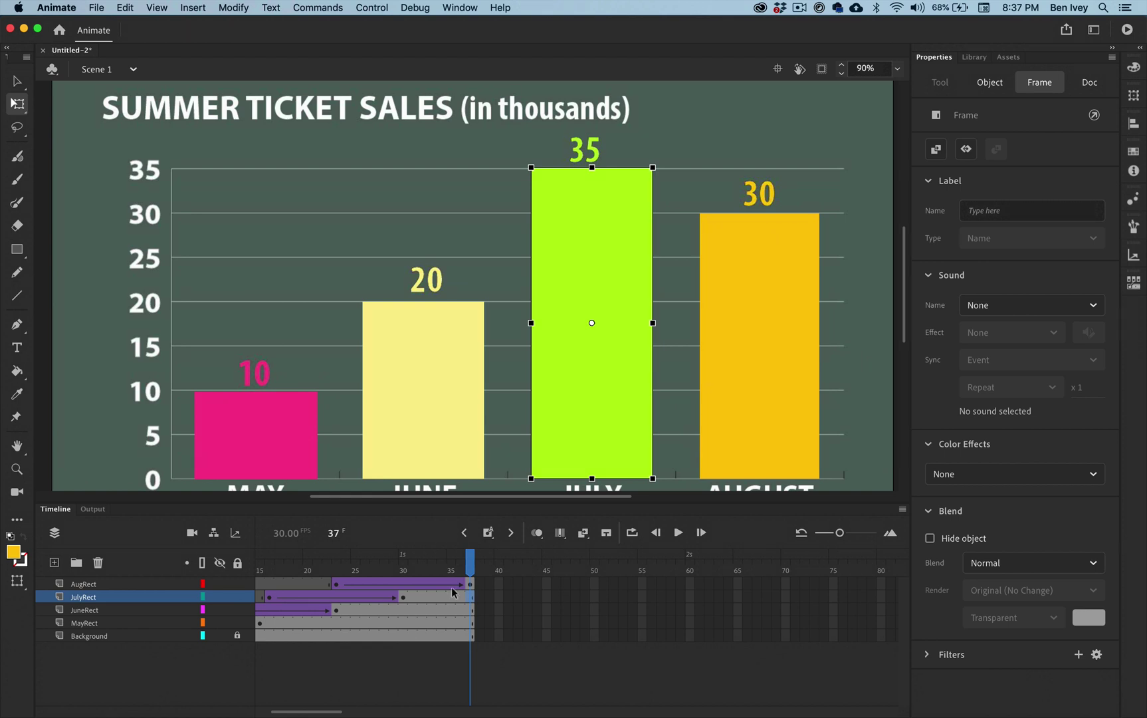
{"action": "key", "text": "Return"}
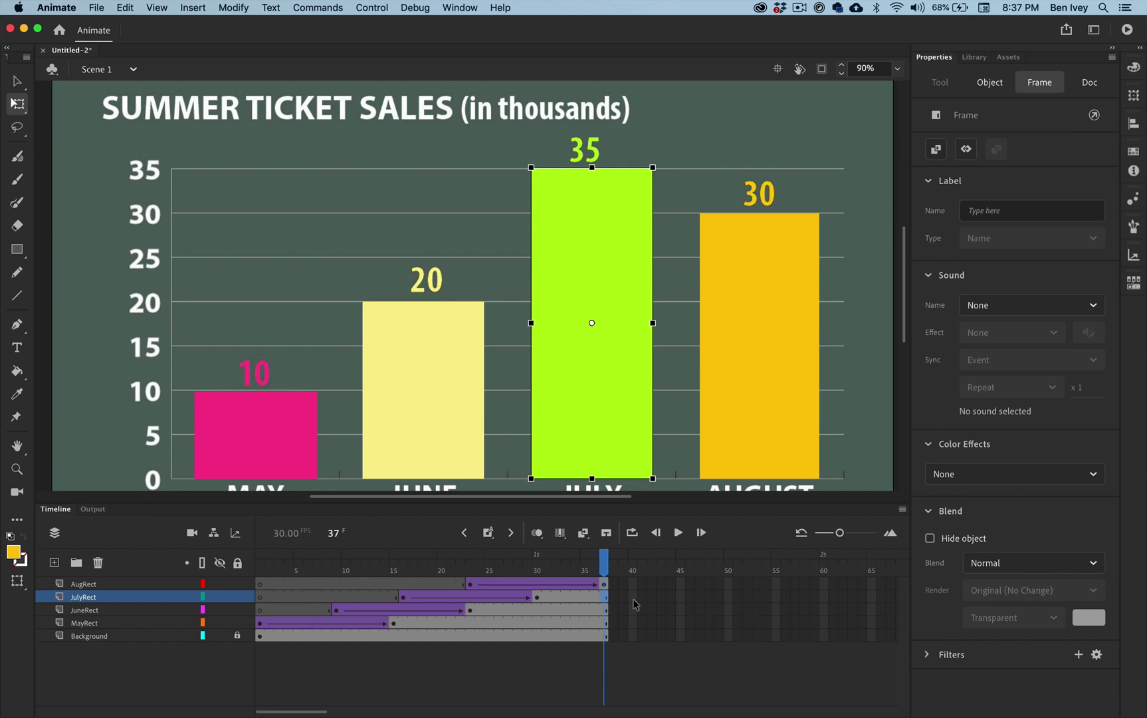
- Save the document to the Desktop as animatedBarChart.fla in Animate Document format
{"action": "left_click", "coordinate": [605, 584]}
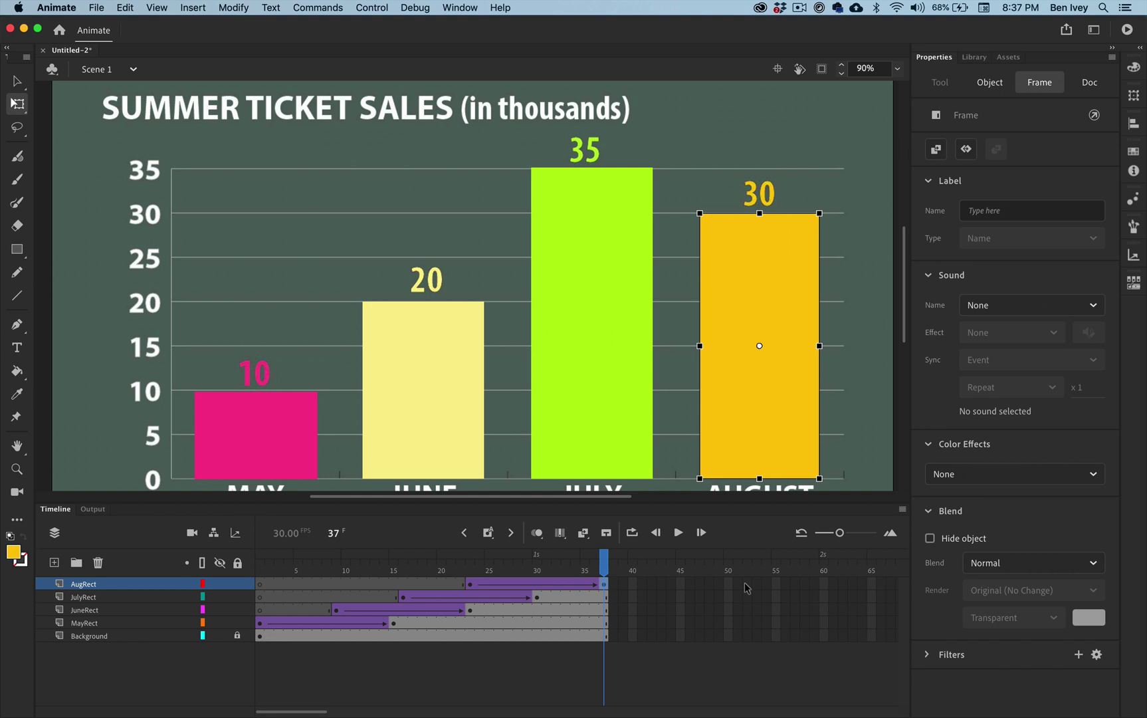
{"action": "left_click", "coordinate": [99, 7]}
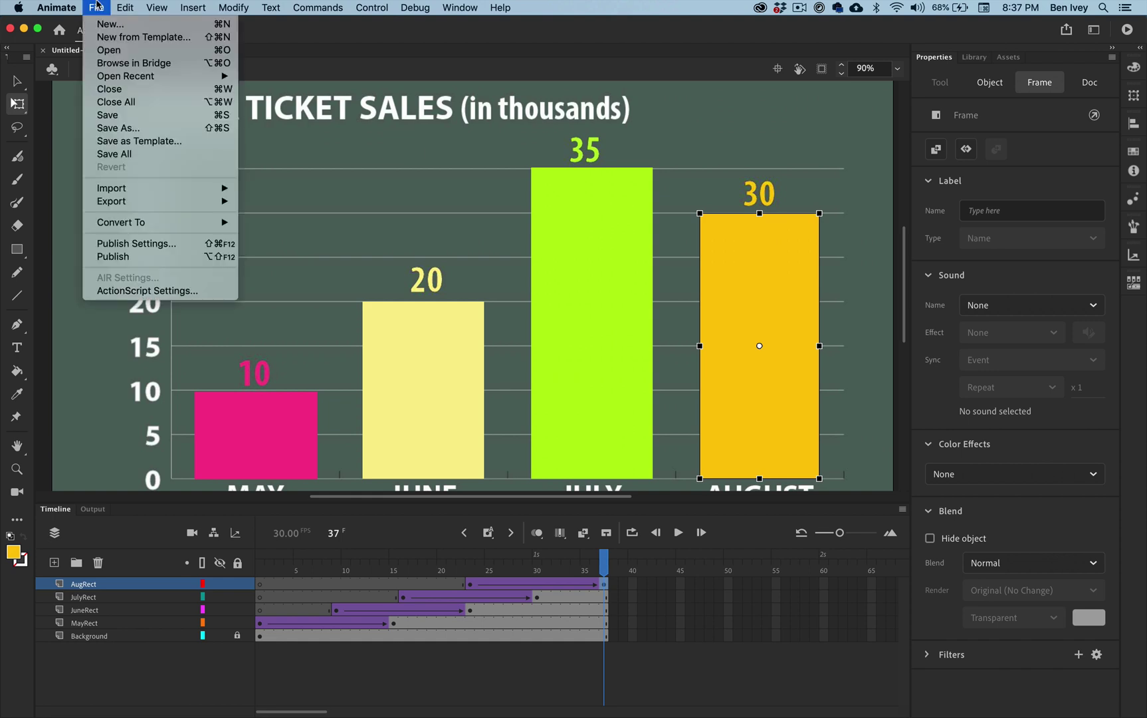
{"action": "left_click", "coordinate": [121, 115]}
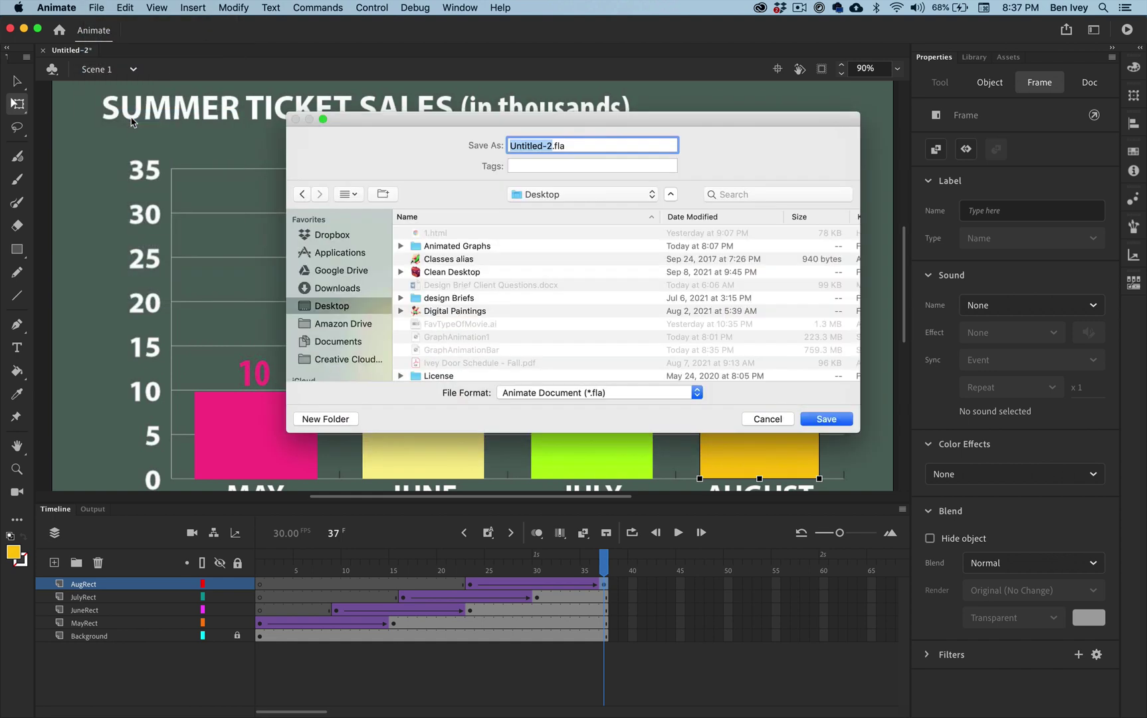
{"action": "type", "text": "animatedBr"}
{"action": "key", "text": "BackSpace"}
{"action": "type", "text": "arChart"}
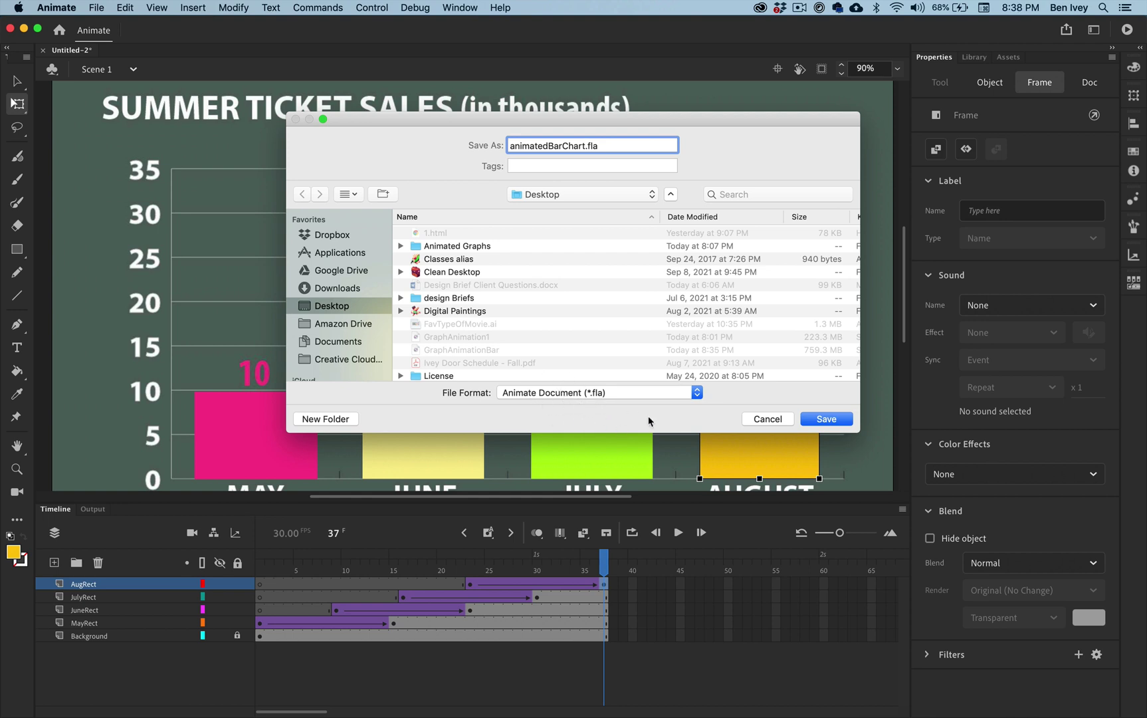
{"action": "left_click", "coordinate": [825, 419]}
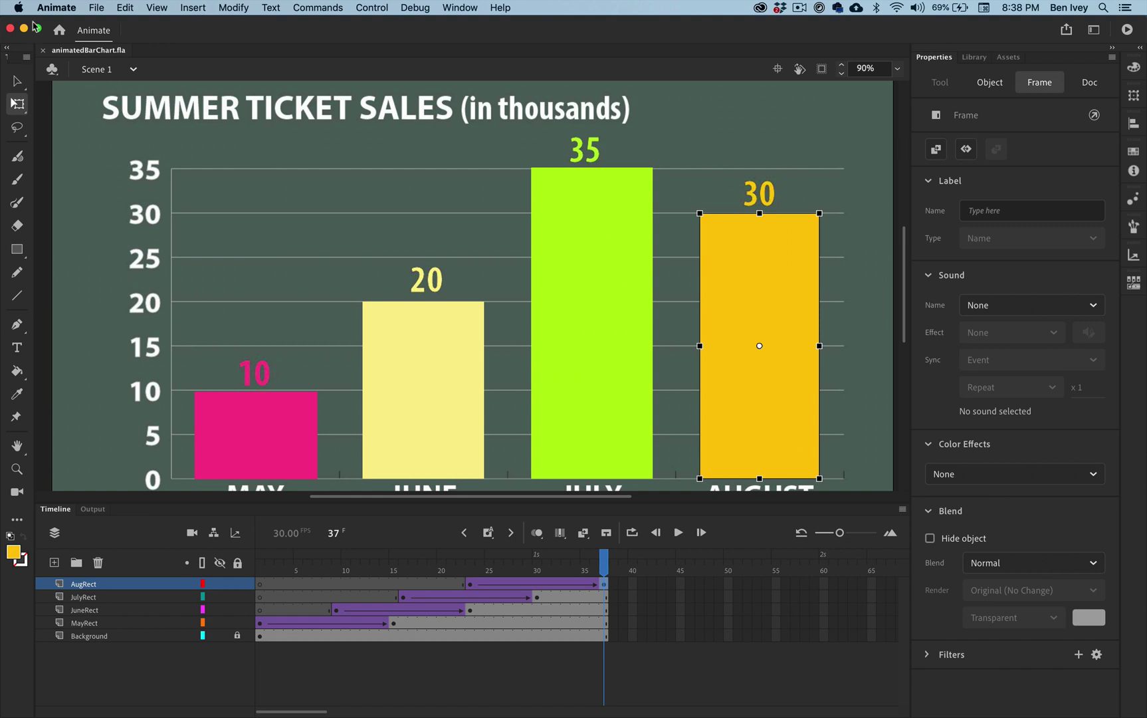
- Export the animation as an animated GIF scaled to 50 percent, saving it to the Desktop as animatedBarChart.gif
{"action": "left_click", "coordinate": [94, 7]}
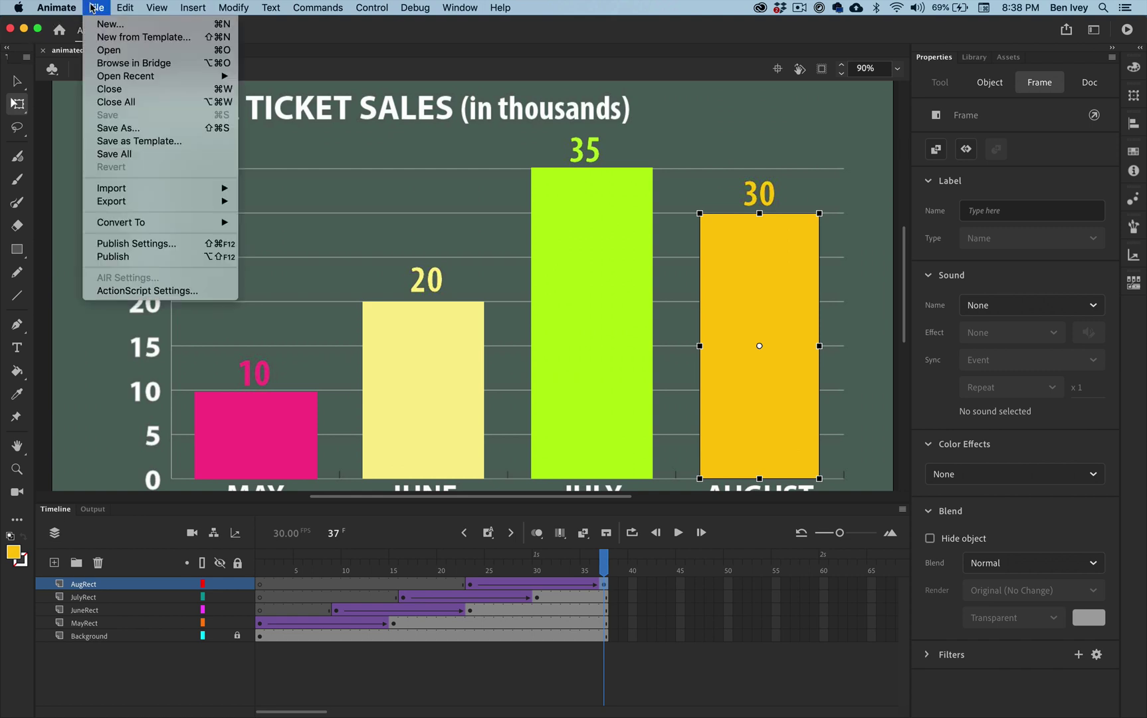
{"action": "mouse_move", "coordinate": [161, 205]}
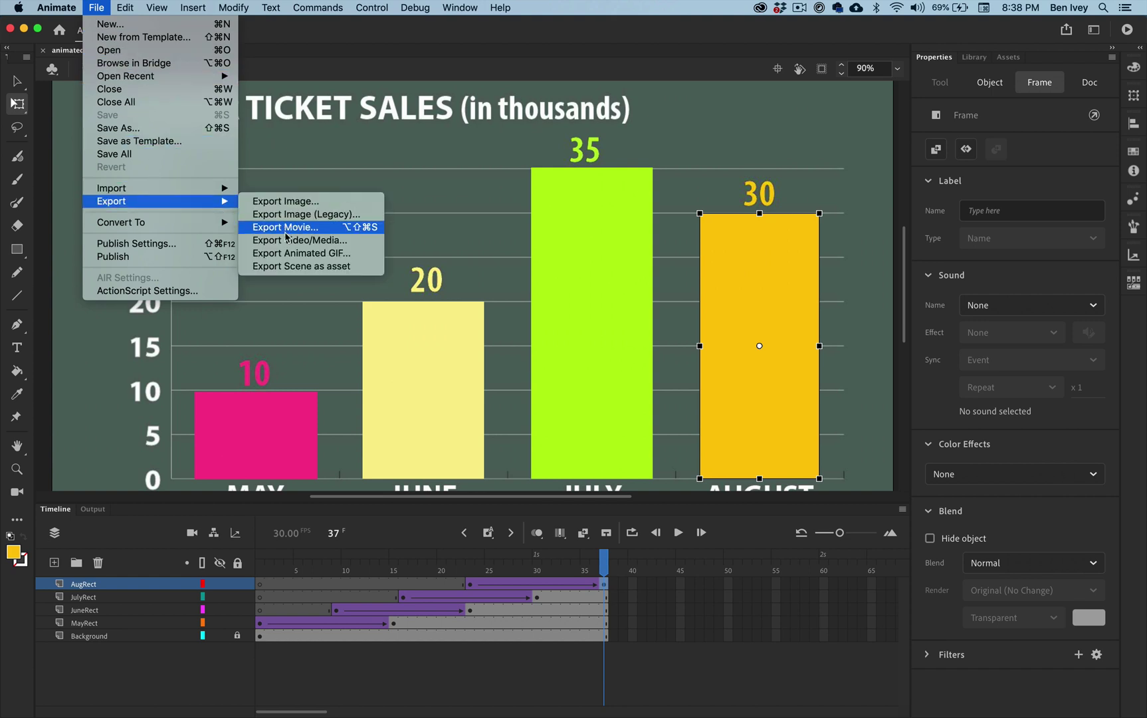
{"action": "left_click", "coordinate": [362, 254]}
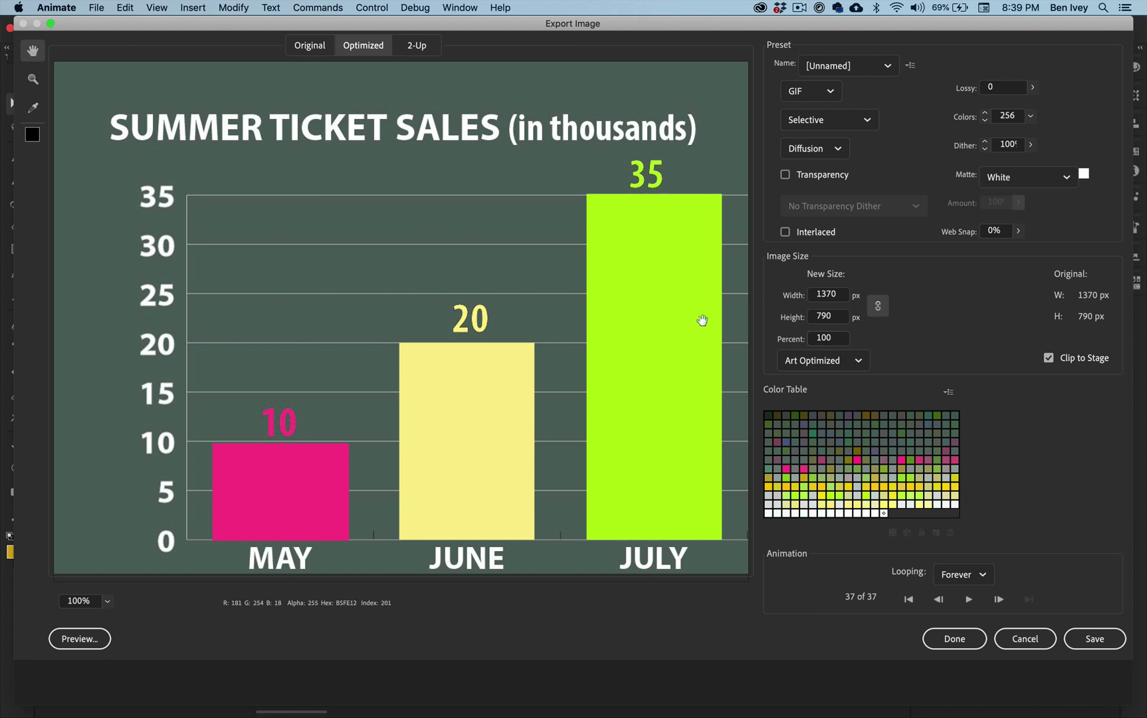
{"action": "left_click", "coordinate": [824, 341]}
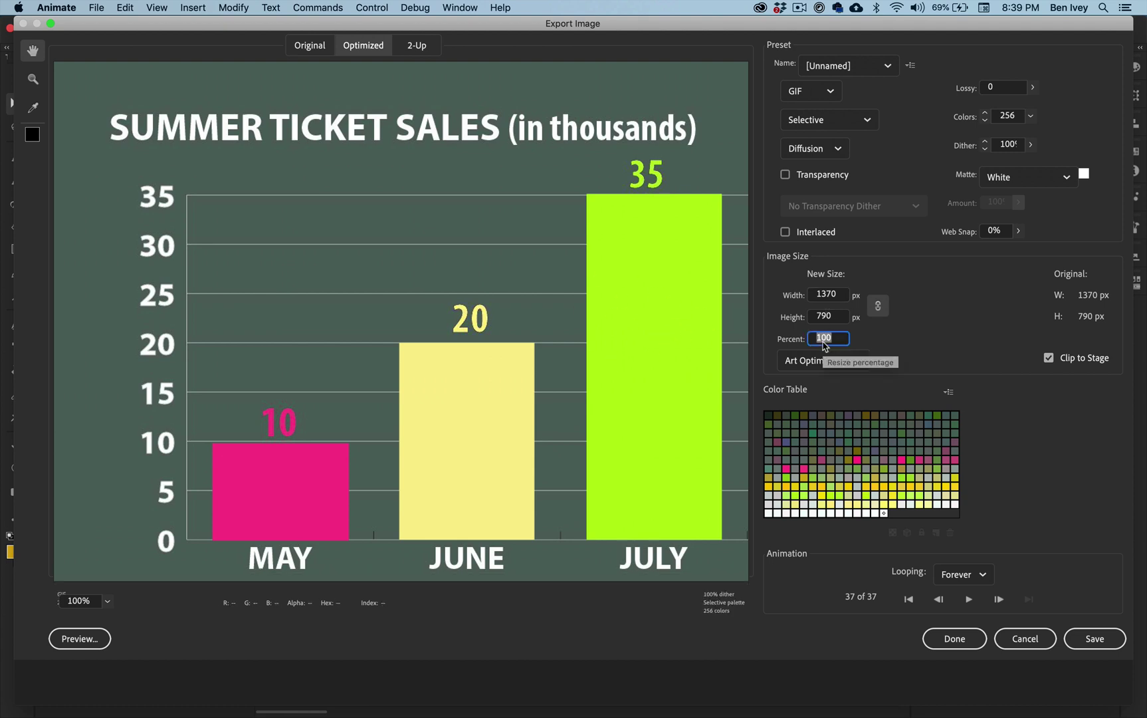
{"action": "type", "text": "50"}
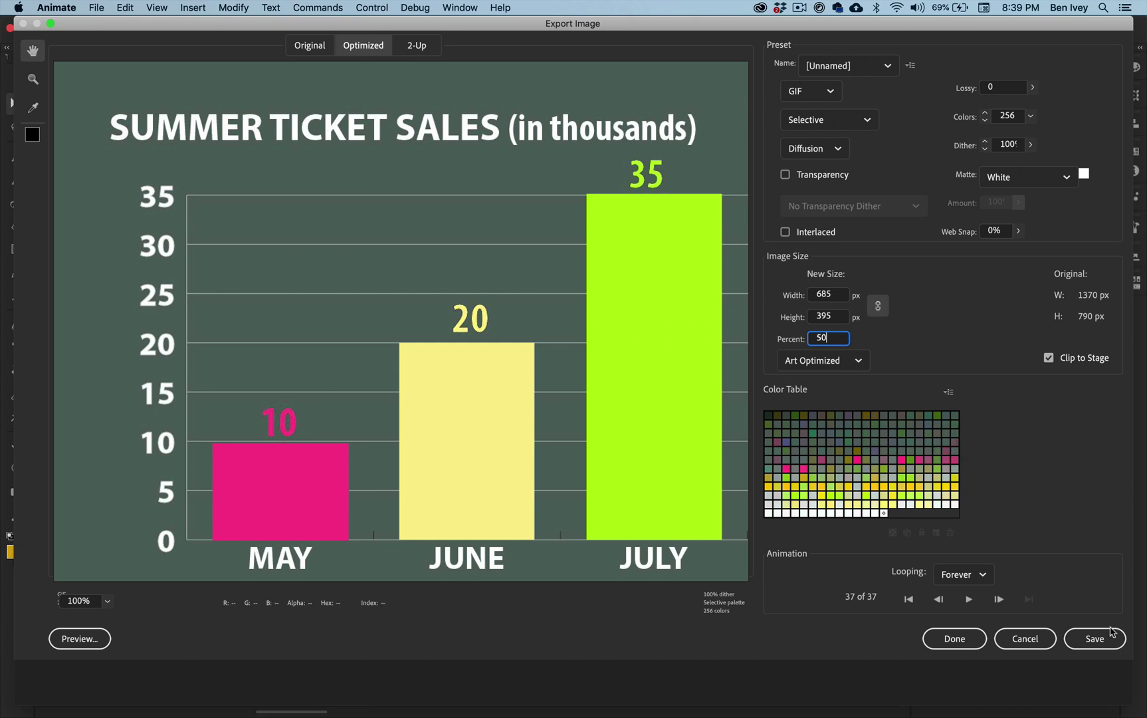
{"action": "left_click", "coordinate": [1095, 639]}
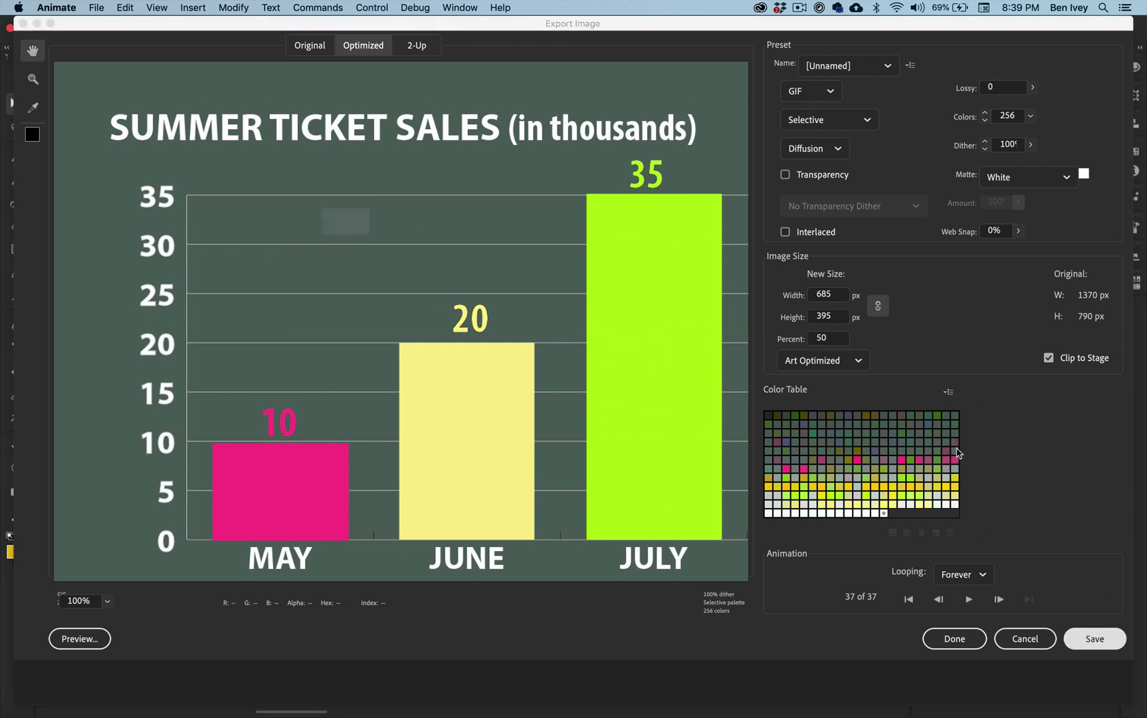
{"action": "key", "text": "Return"}
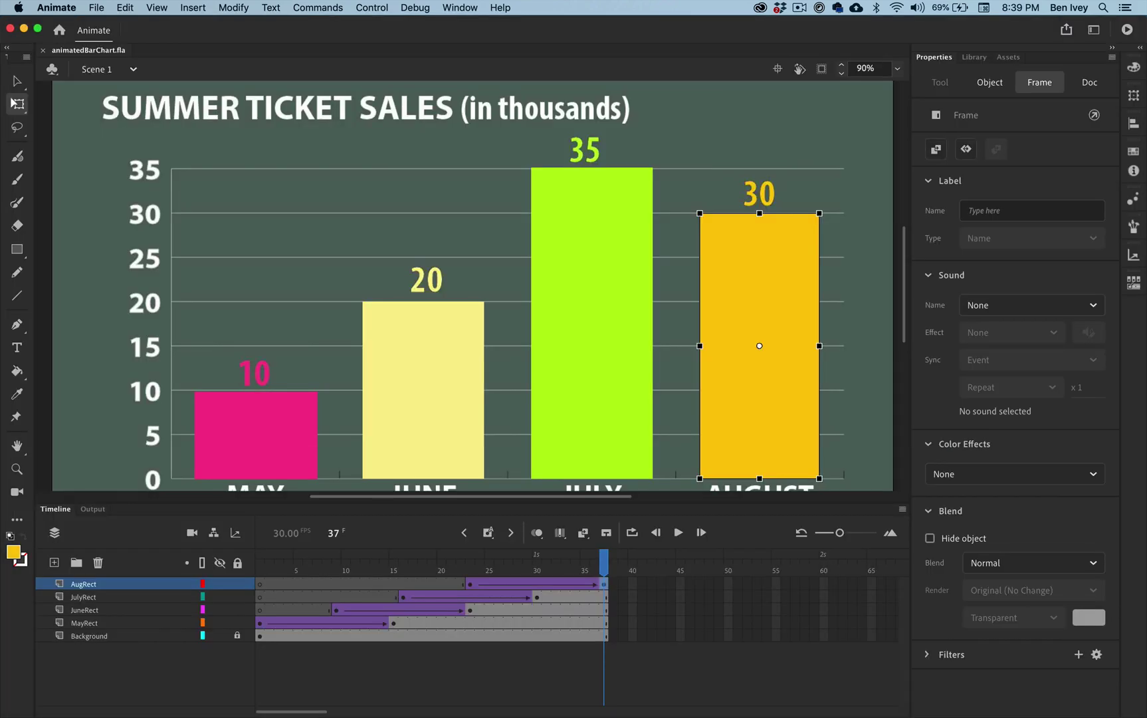
- Preview the exported animatedBarChart.gif from the Desktop with Quick Look, and close the preview
{"action": "key", "text": "F11"}
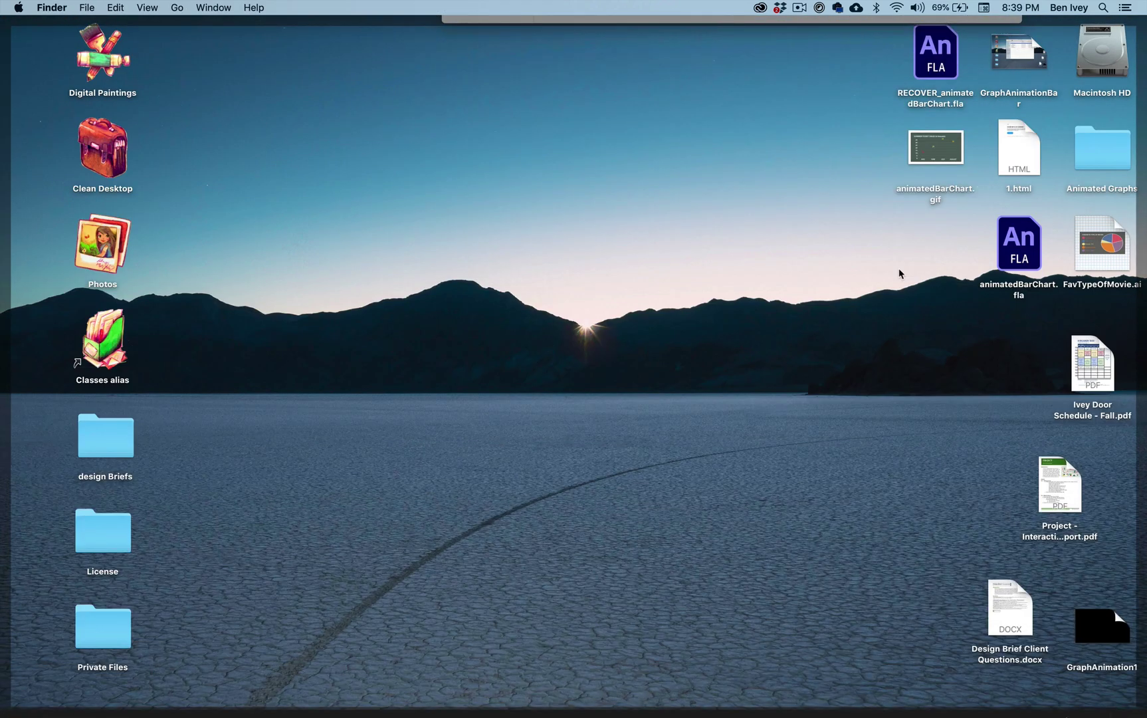
{"action": "left_click", "coordinate": [943, 167]}
{"action": "key", "text": "space"}
{"action": "key", "text": "F11"}
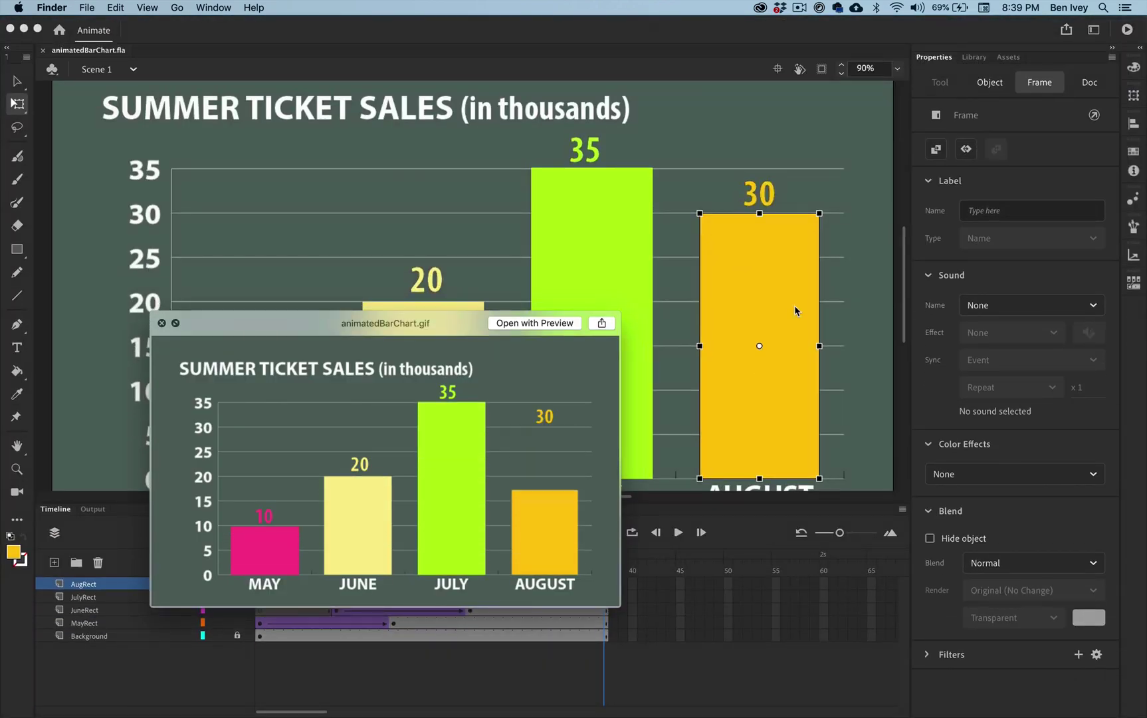
{"action": "key", "text": "space"}
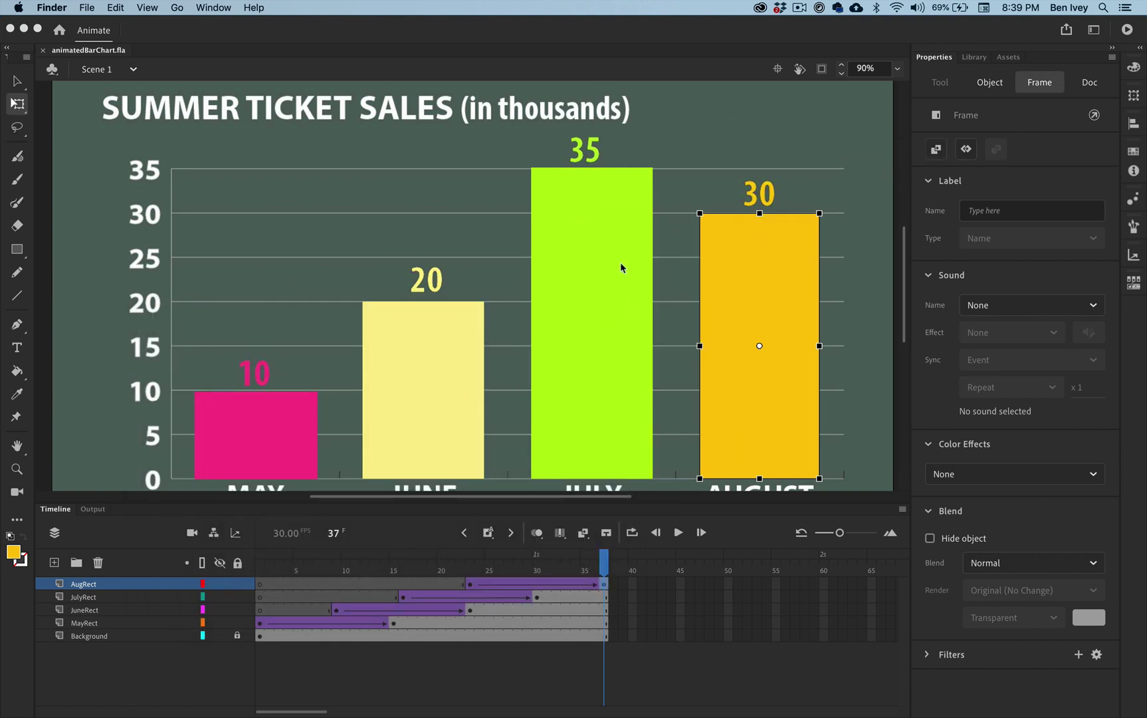
- Deselect the August bar on the stage and move the animatedBarChart.fla icon on the Desktop to just below animatedBarChart.gif
{"action": "left_click", "coordinate": [639, 125]}
{"action": "left_click", "coordinate": [639, 125]}
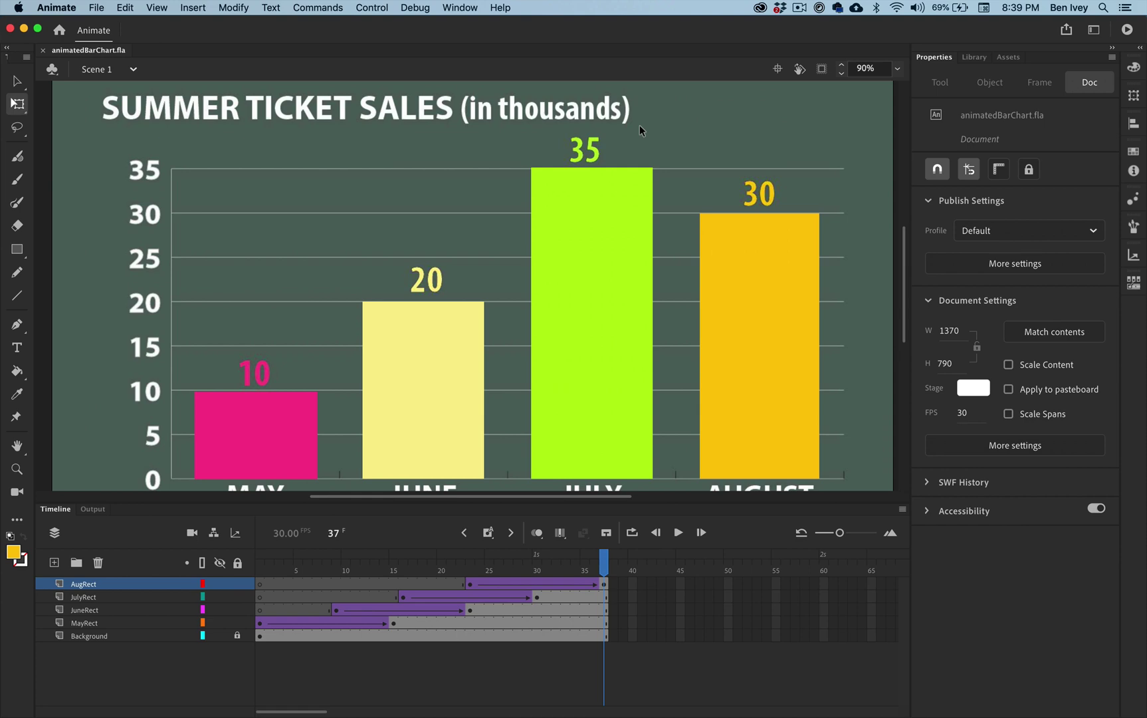
{"action": "key", "text": "F11"}
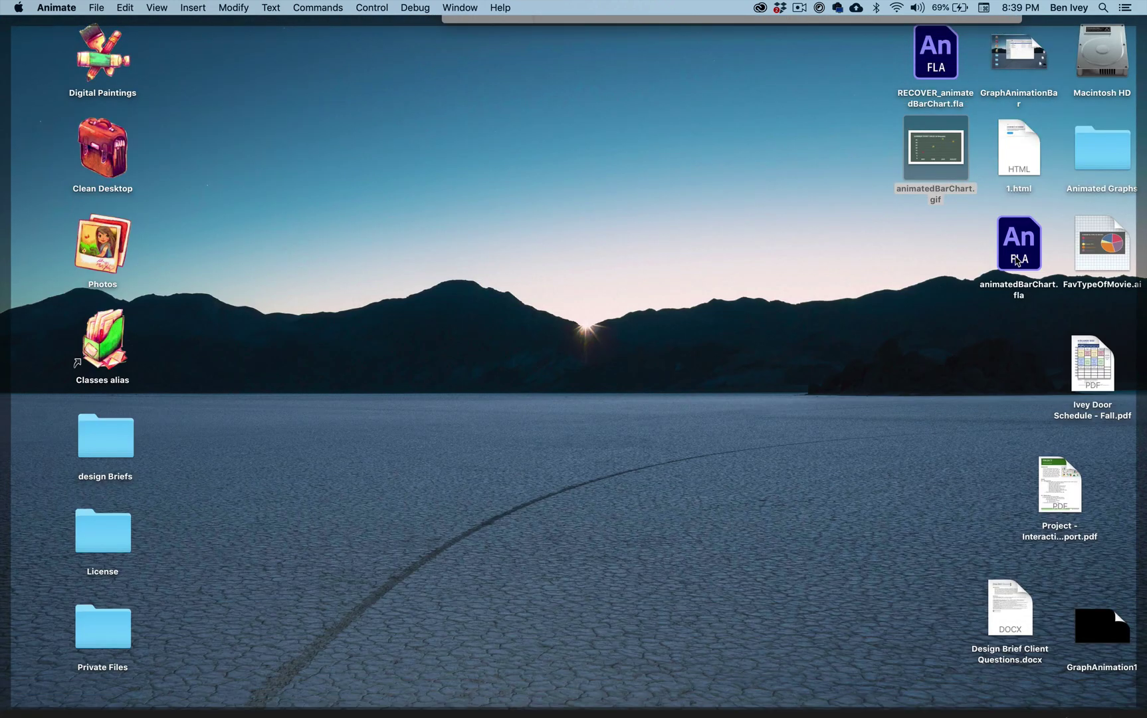
{"action": "left_click_drag", "start_coordinate": [1017, 261], "coordinate": [948, 269]}
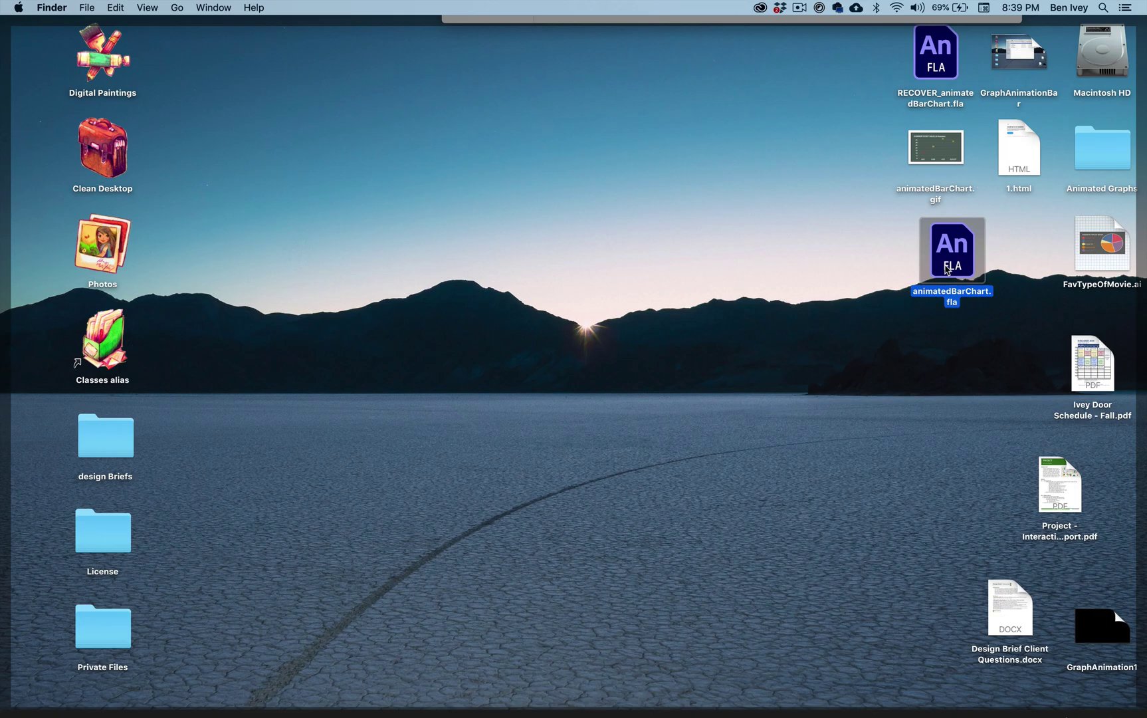